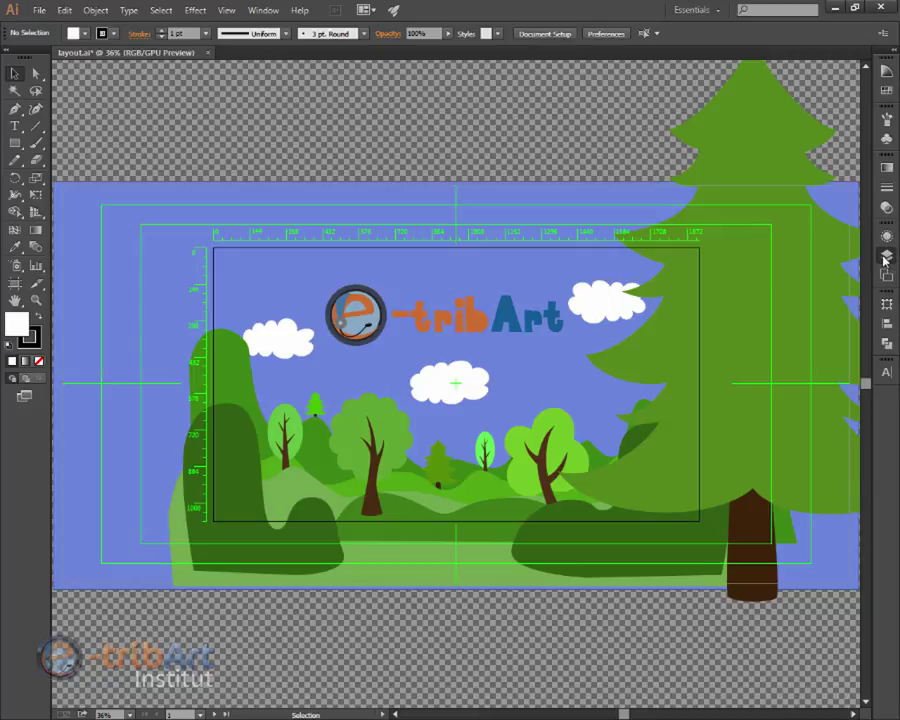
- Isolate the Tree_FG02 layer by hiding all other layers, and float the layer list clear of the large tree
{"action": "left_click", "coordinate": [885, 257]}
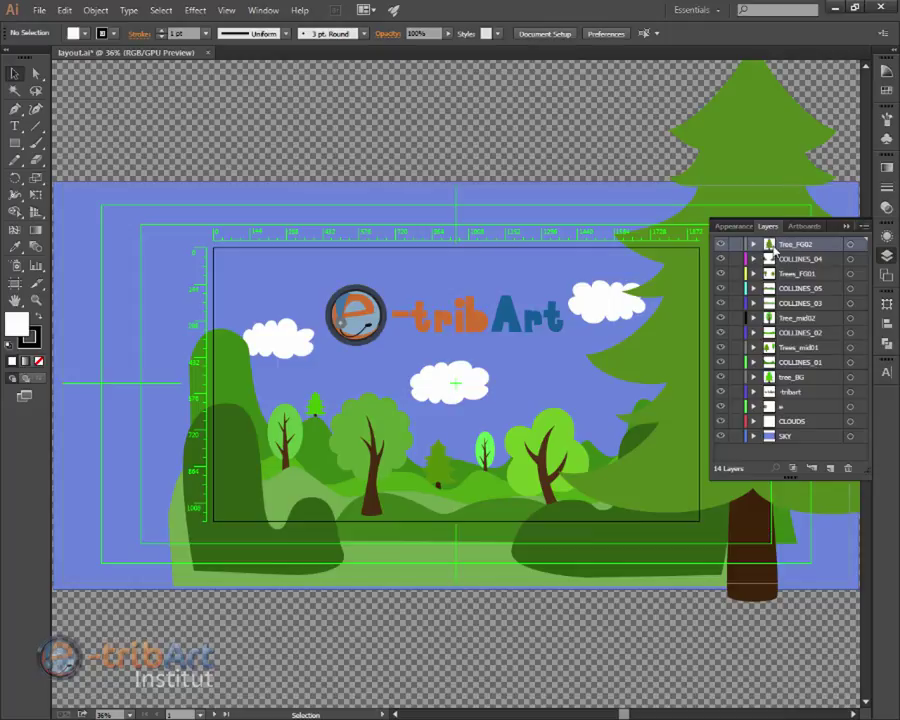
{"action": "left_click_drag", "start_coordinate": [720, 258], "coordinate": [719, 434]}
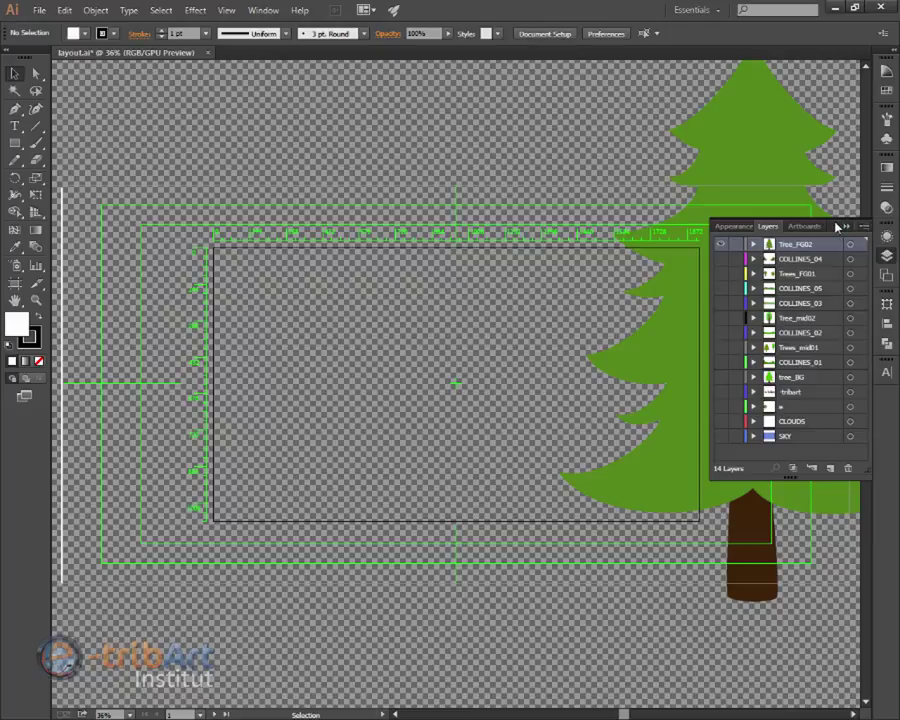
{"action": "left_click_drag", "start_coordinate": [836, 227], "coordinate": [219, 104]}
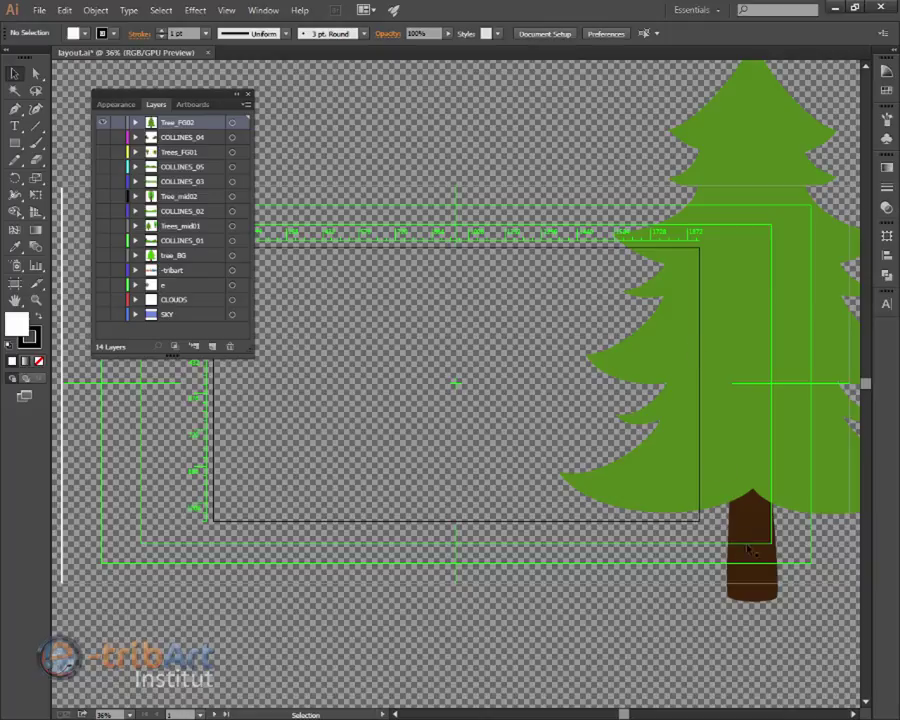
- Inspect the paths inside the Tree_FG02 layer by hiding and reshowing its trunk path
{"action": "left_click", "coordinate": [135, 123]}
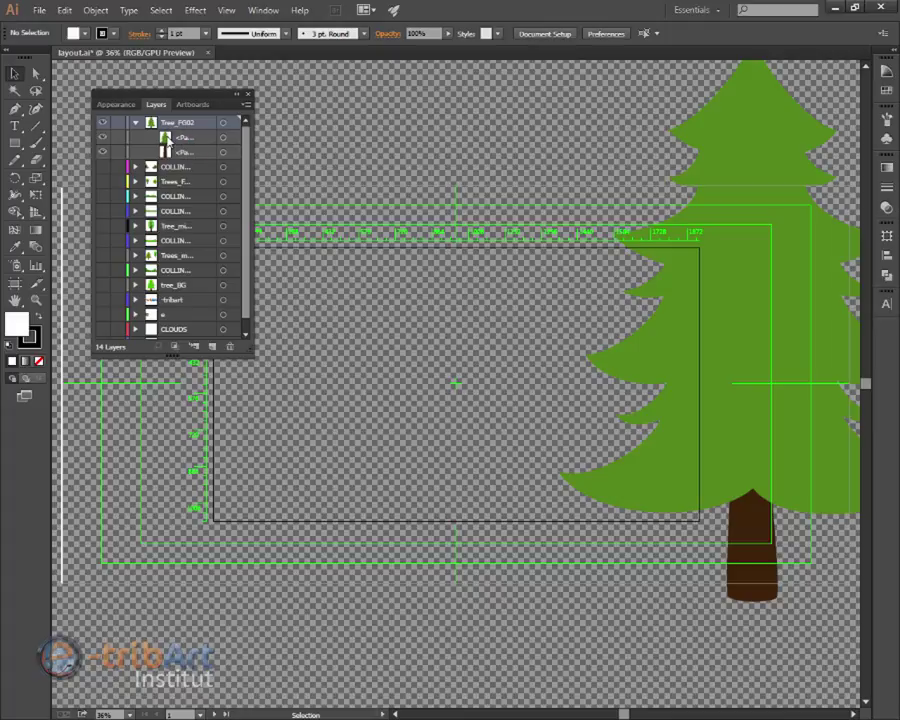
{"action": "left_click", "coordinate": [103, 152]}
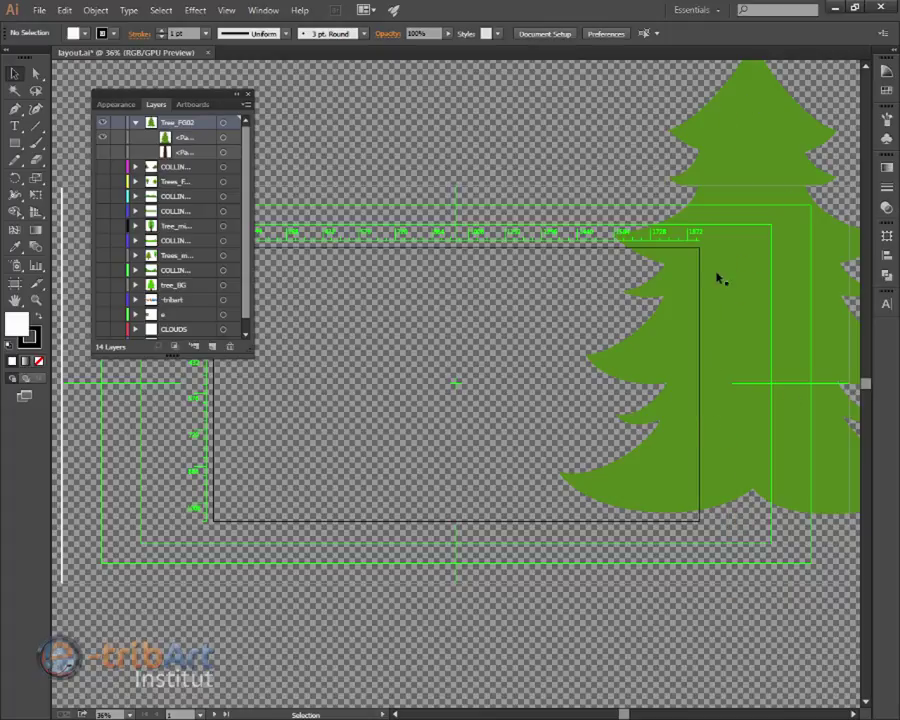
{"action": "left_click", "coordinate": [103, 152]}
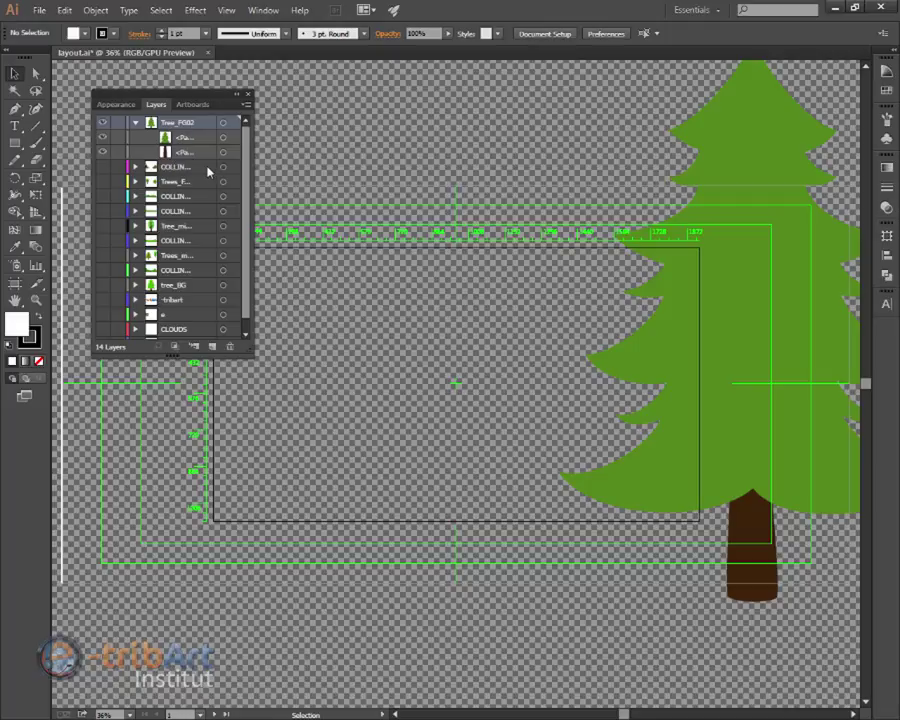
{"action": "left_click", "coordinate": [137, 124]}
- Show the COLLINES_04 layer and check the paths it contains
{"action": "left_click", "coordinate": [102, 138]}
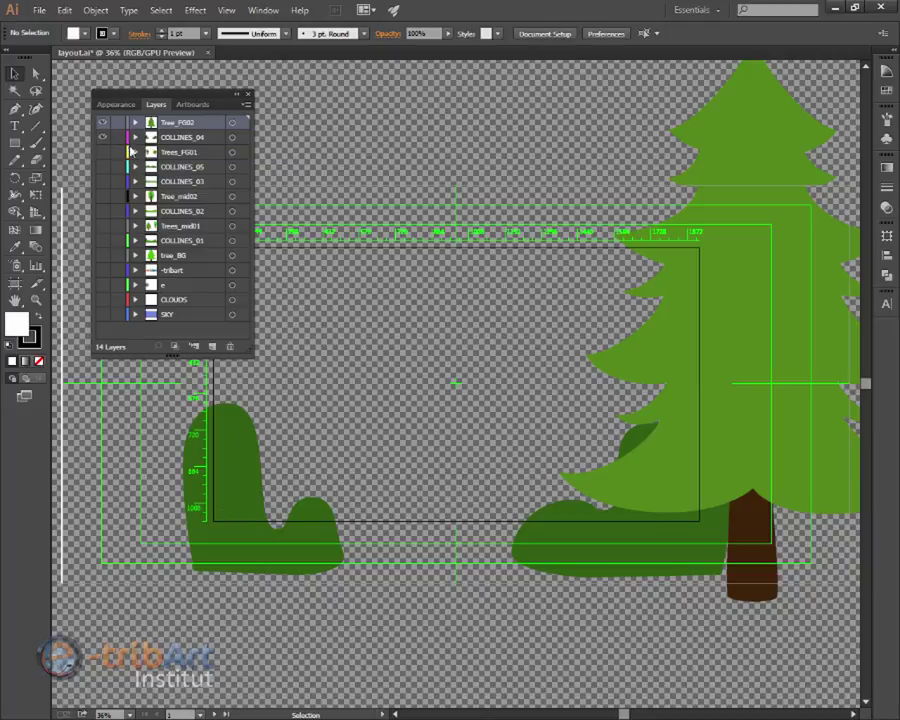
{"action": "left_click", "coordinate": [136, 137]}
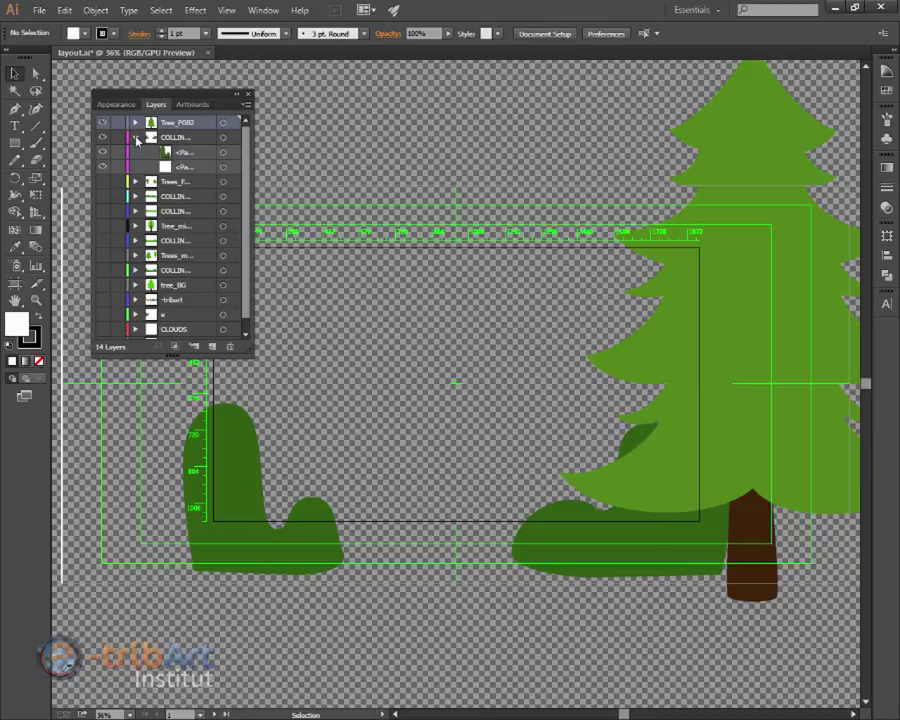
{"action": "left_click", "coordinate": [136, 137]}
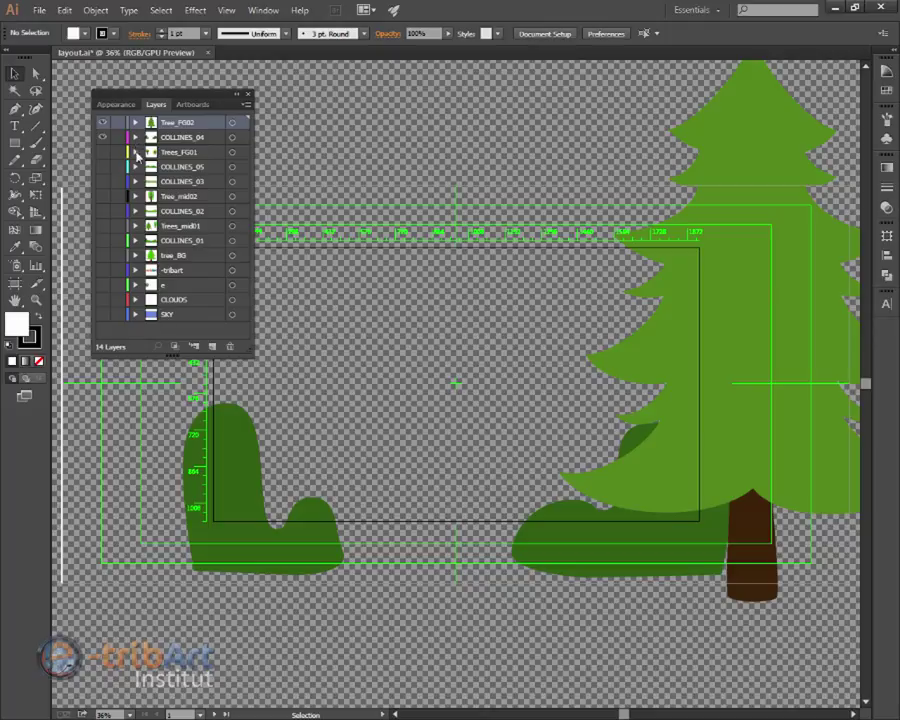
- Show the remaining tree and hill layers, from Trees_FG01 down to tree_BG
{"action": "left_click", "coordinate": [102, 153]}
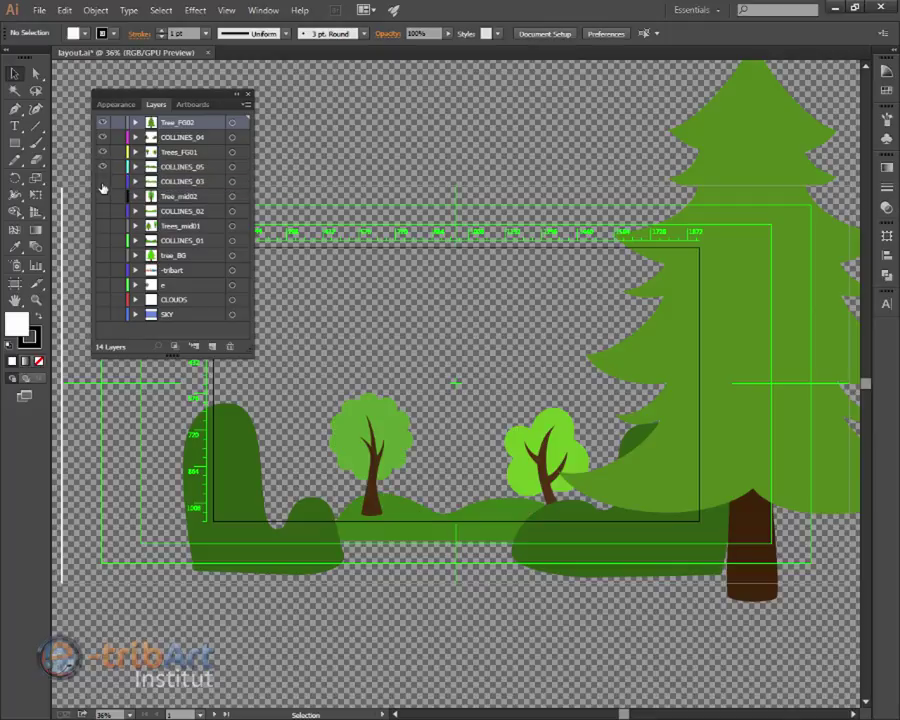
{"action": "left_click", "coordinate": [102, 182]}
{"action": "left_click", "coordinate": [102, 211]}
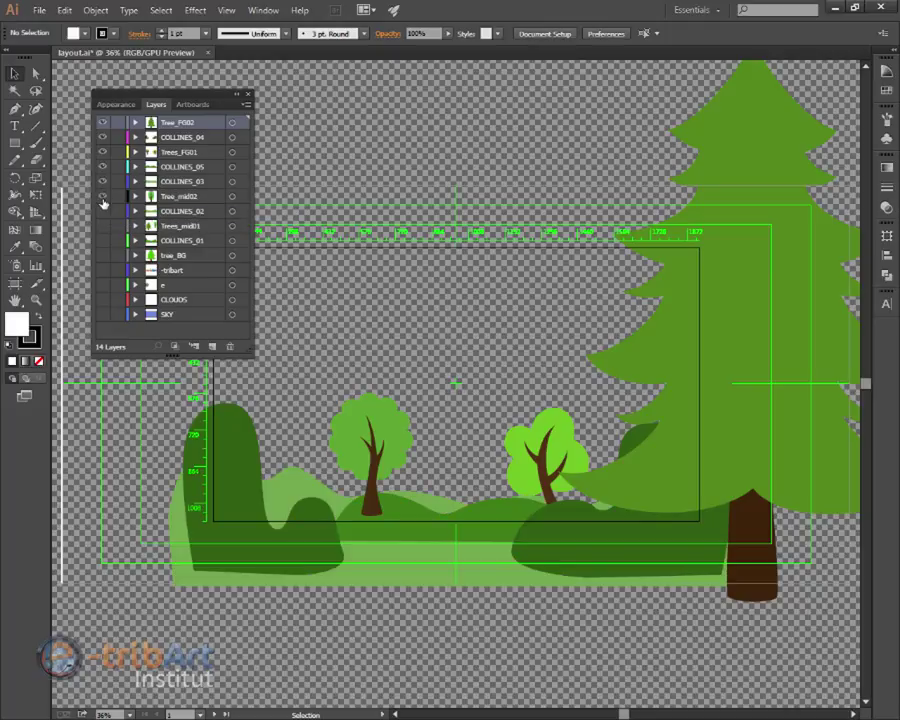
{"action": "left_click", "coordinate": [103, 226]}
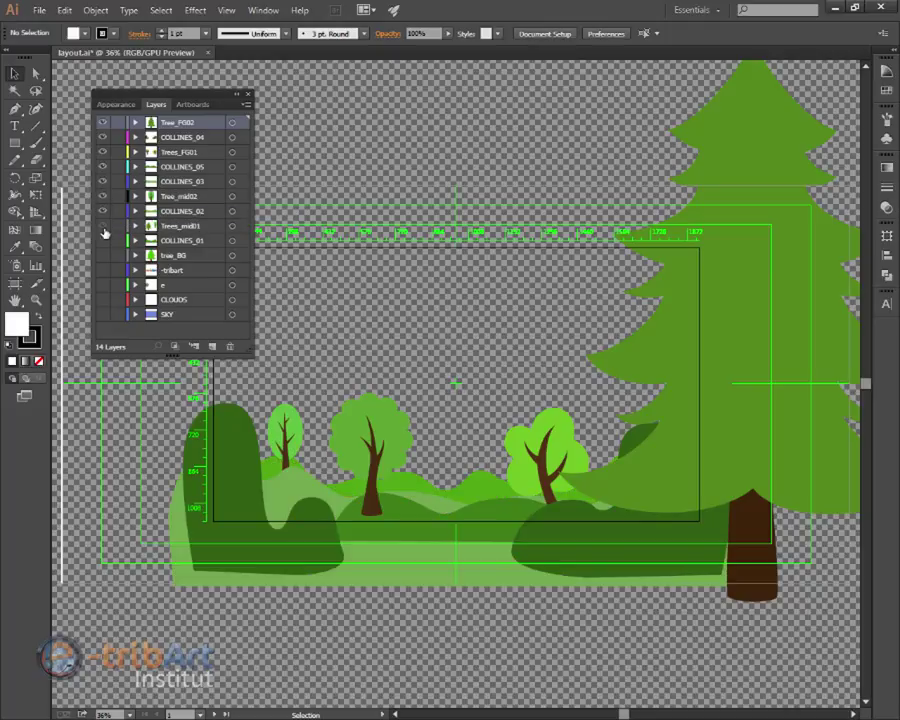
{"action": "left_click", "coordinate": [102, 241]}
{"action": "left_click", "coordinate": [101, 256]}
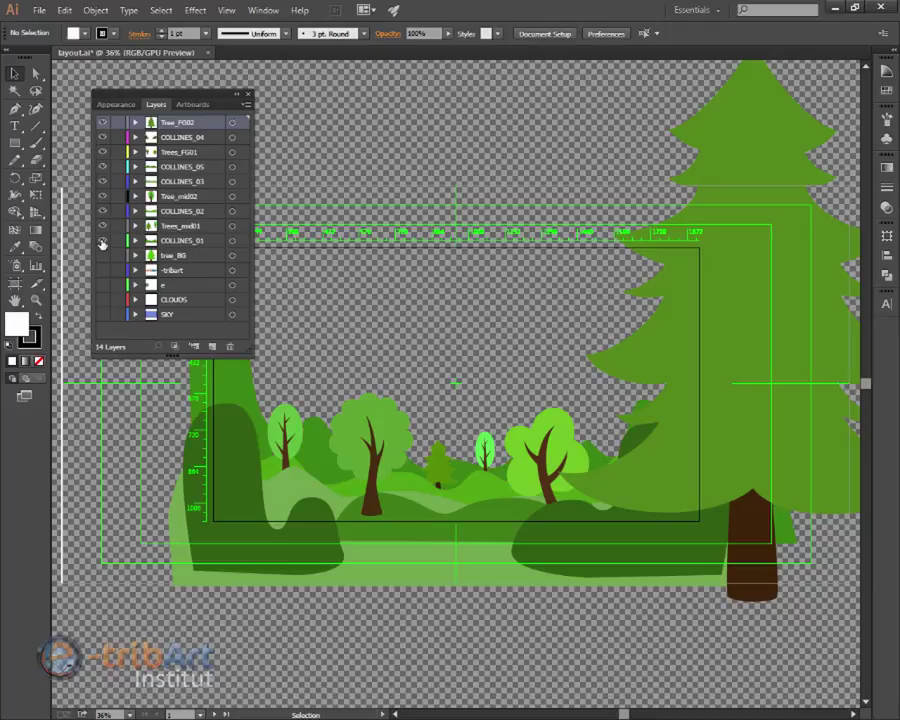
- Show the two logo layers, -tribart and e
{"action": "left_click", "coordinate": [103, 271]}
{"action": "left_click", "coordinate": [102, 271]}
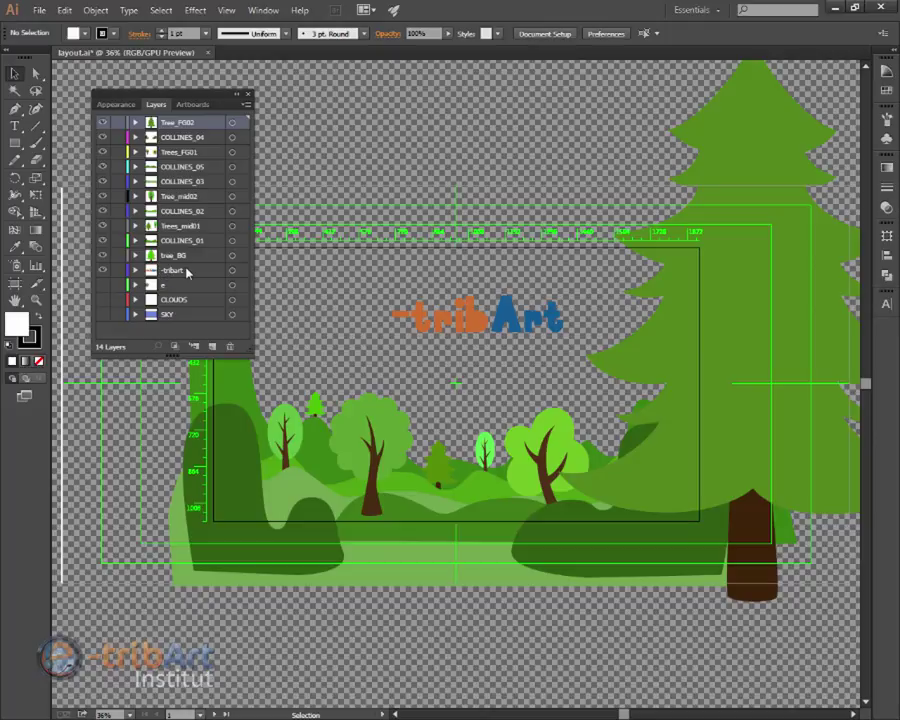
{"action": "left_click", "coordinate": [104, 286]}
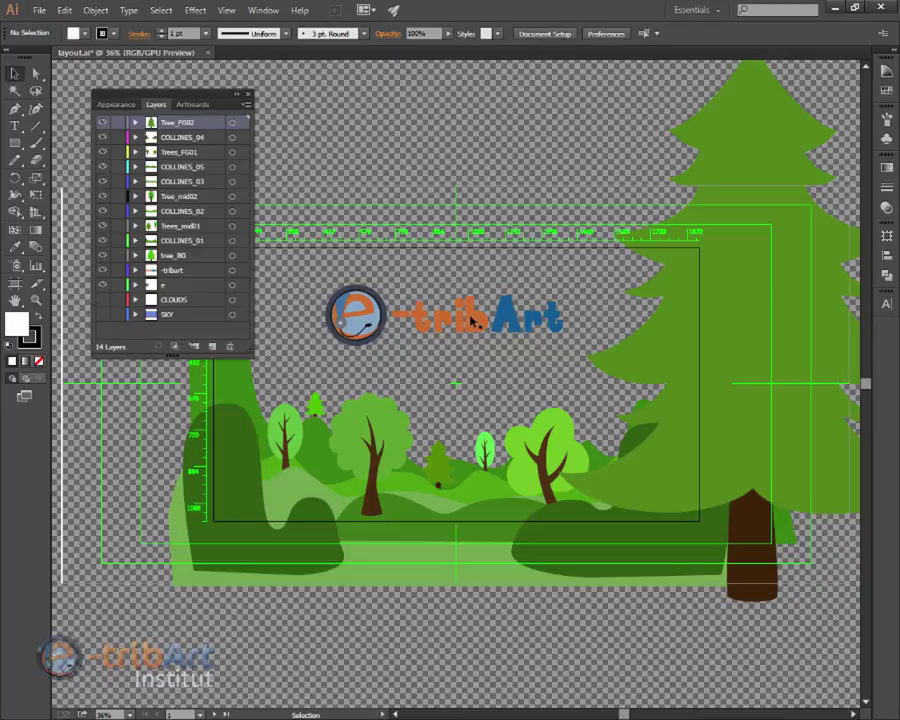
- Examine the sublayers of the e logo layer by hiding its lower paths and showing them again
{"action": "left_click", "coordinate": [136, 286]}
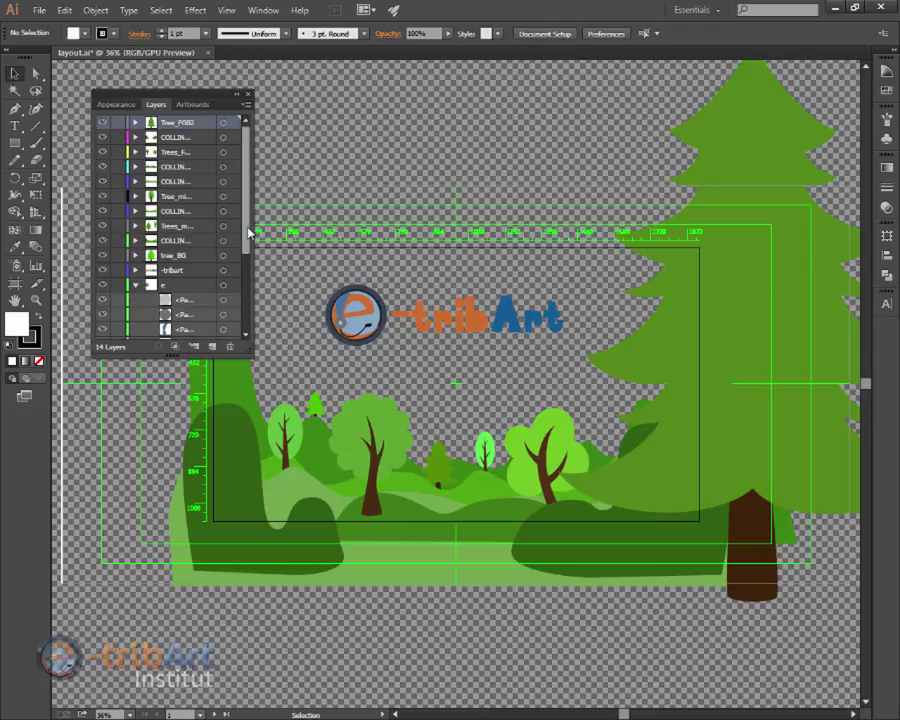
{"action": "left_click_drag", "start_coordinate": [251, 232], "coordinate": [251, 294]}
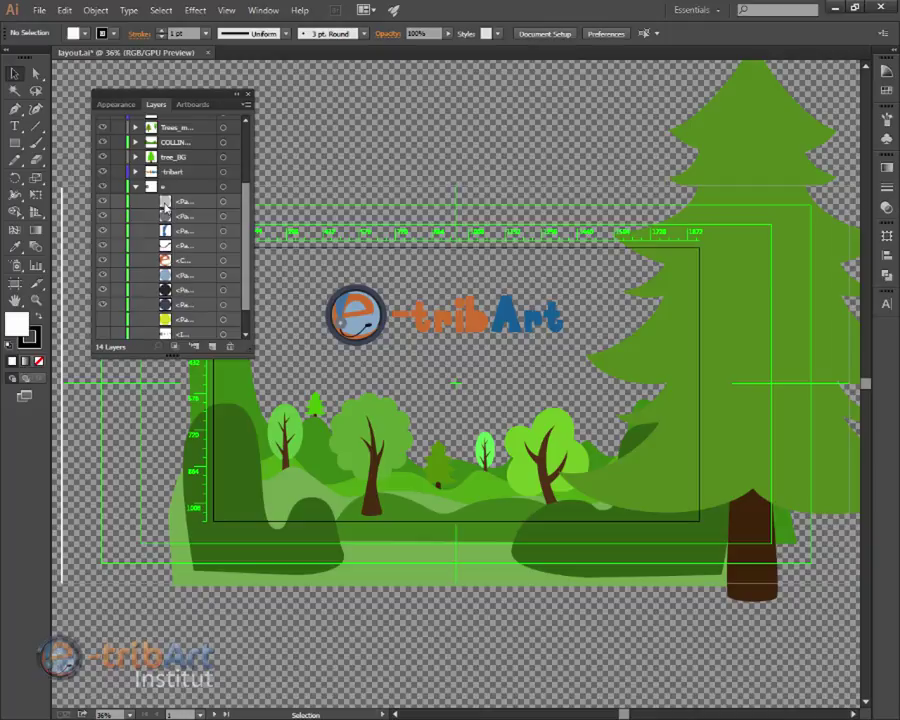
{"action": "left_click_drag", "start_coordinate": [99, 291], "coordinate": [101, 216]}
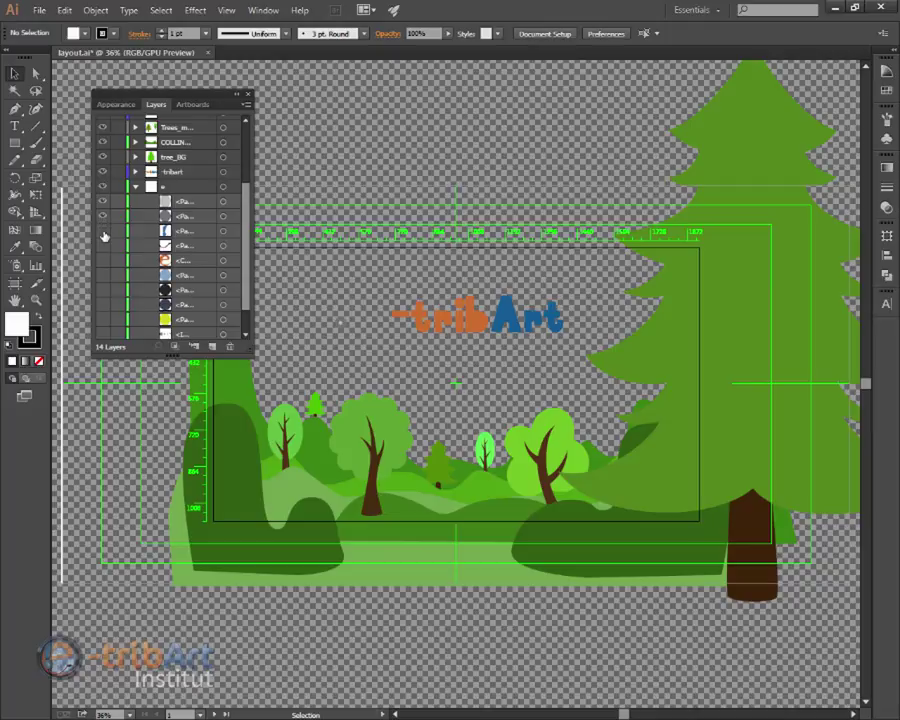
{"action": "left_click_drag", "start_coordinate": [104, 237], "coordinate": [104, 330]}
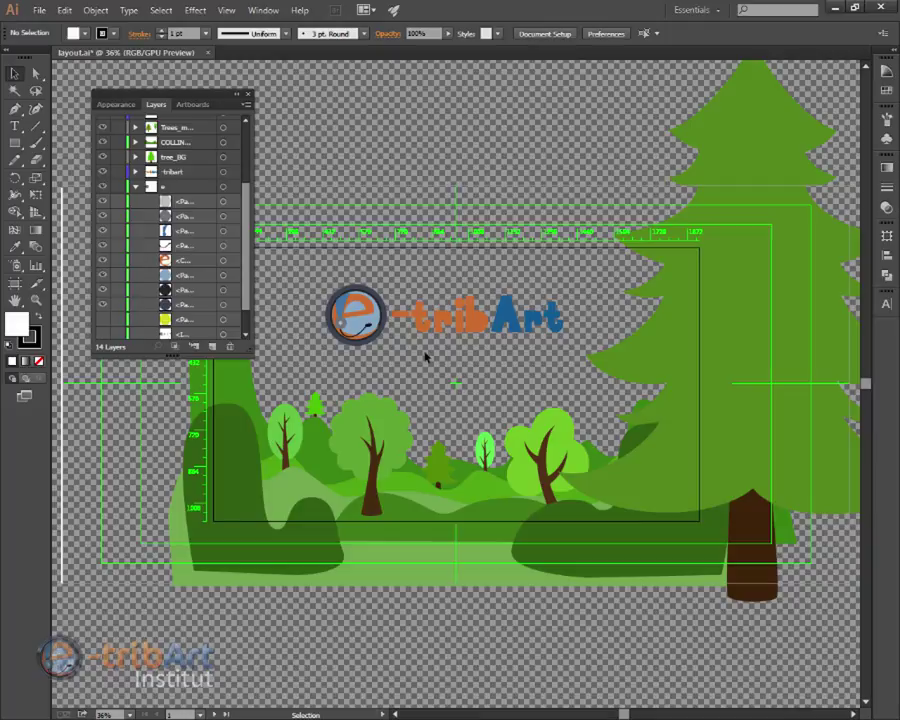
{"action": "left_click", "coordinate": [136, 188]}
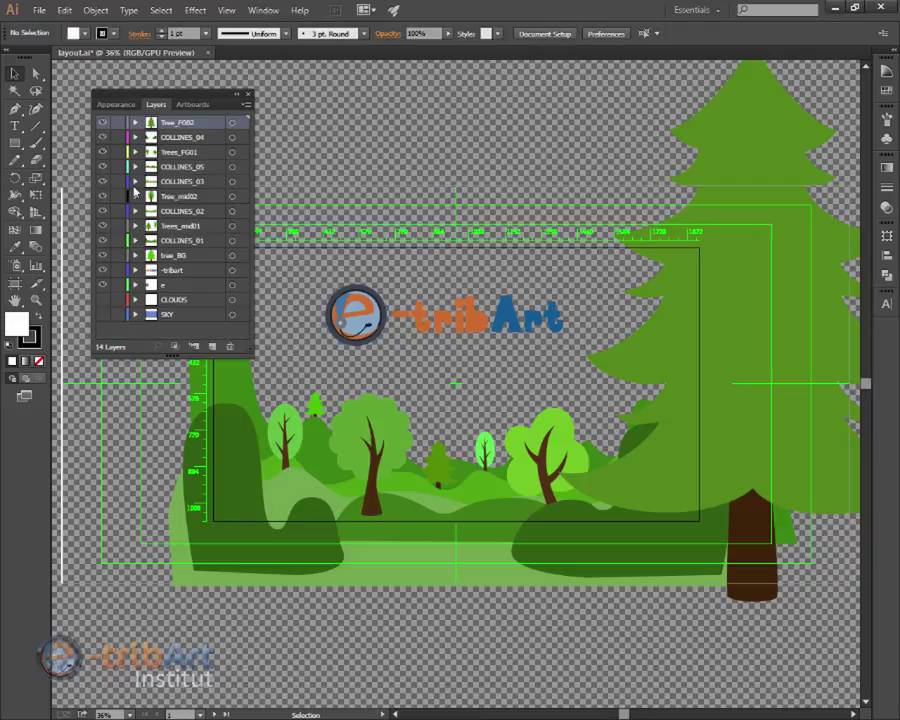
- Show the CLOUDS and SKY layers and move the layer list aside to uncover the artwork
{"action": "left_click", "coordinate": [102, 300]}
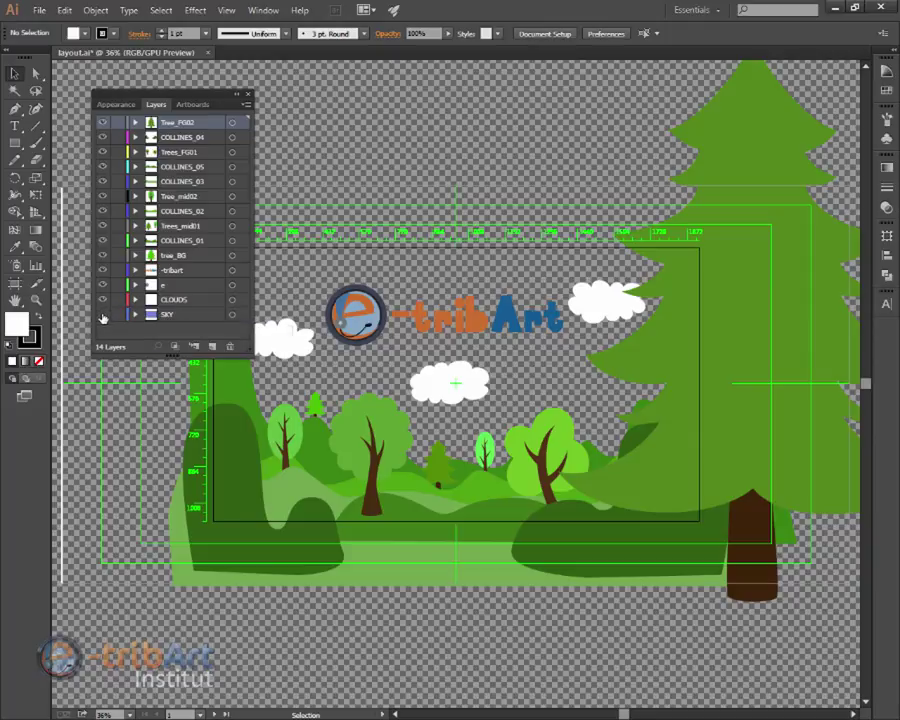
{"action": "left_click", "coordinate": [102, 315]}
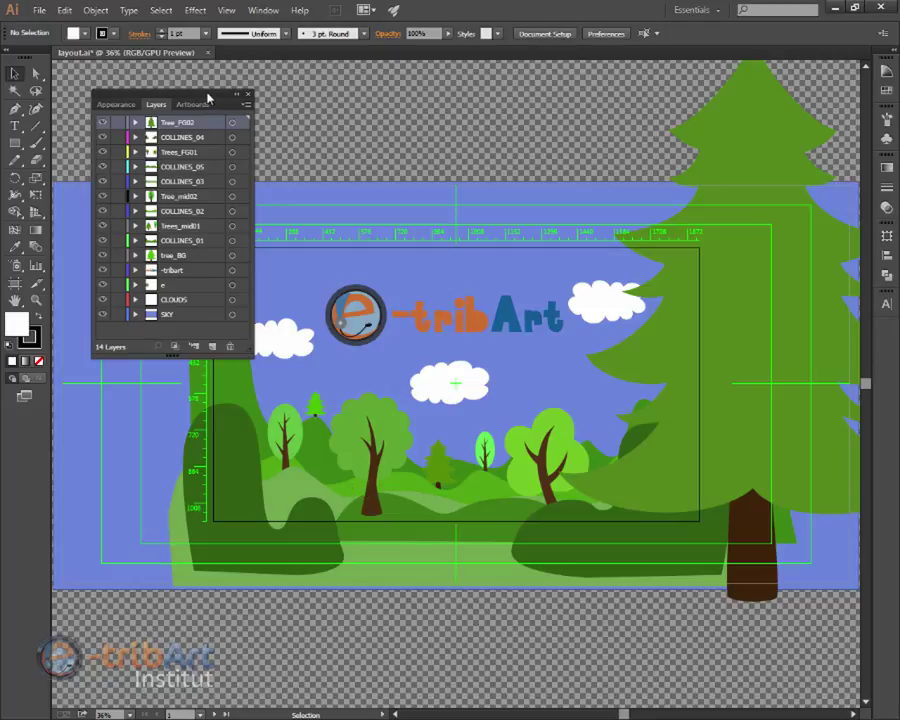
{"action": "left_click_drag", "start_coordinate": [208, 96], "coordinate": [174, 102]}
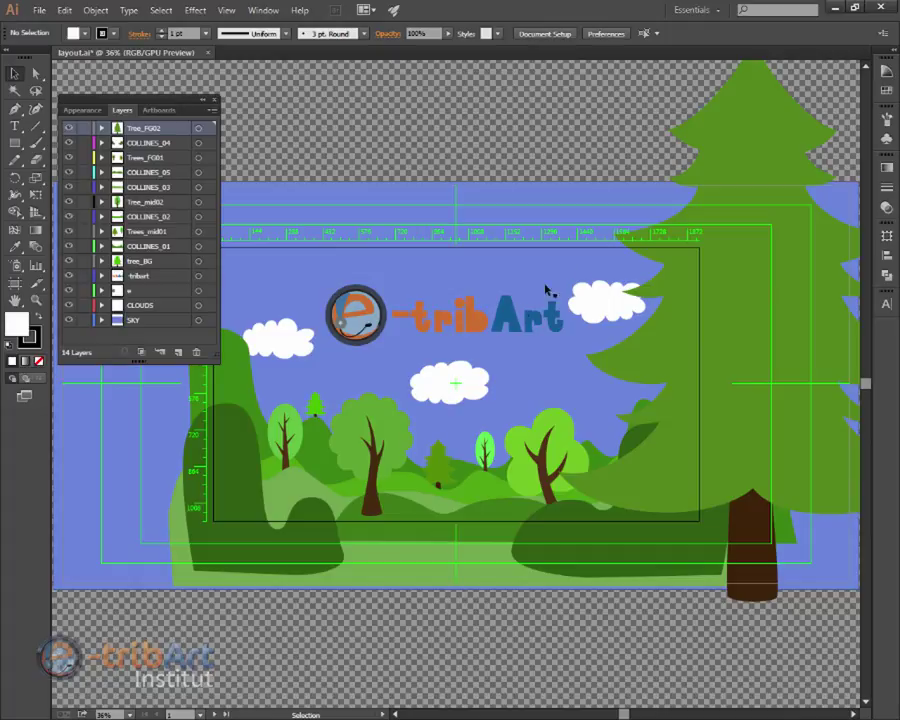
- Check the preset and dimensions of the Video_Finale artboard in its options
{"action": "left_click", "coordinate": [159, 110]}
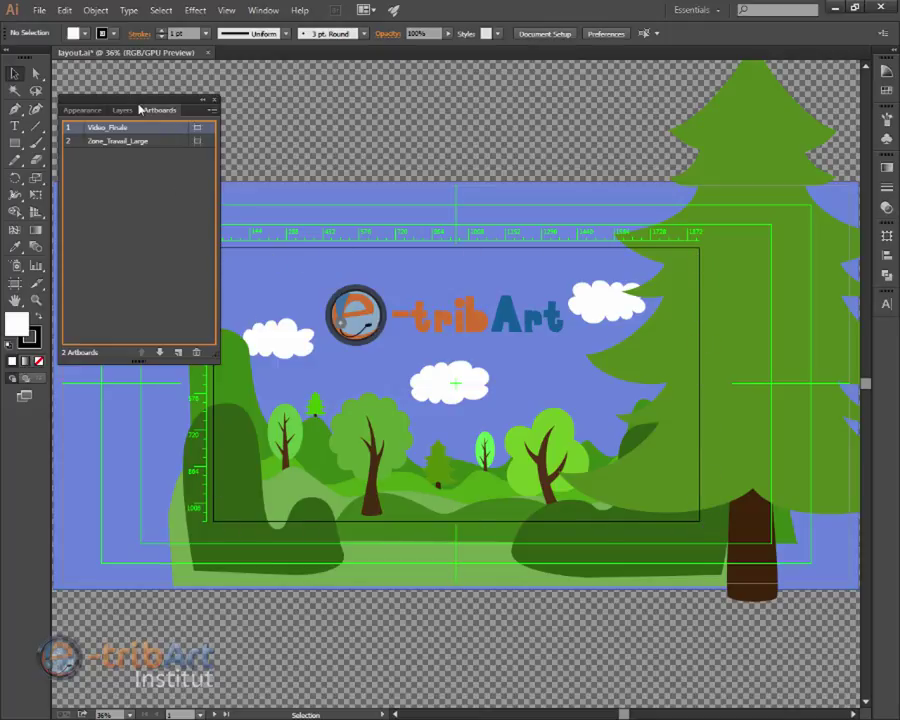
{"action": "left_click_drag", "start_coordinate": [136, 103], "coordinate": [104, 93]}
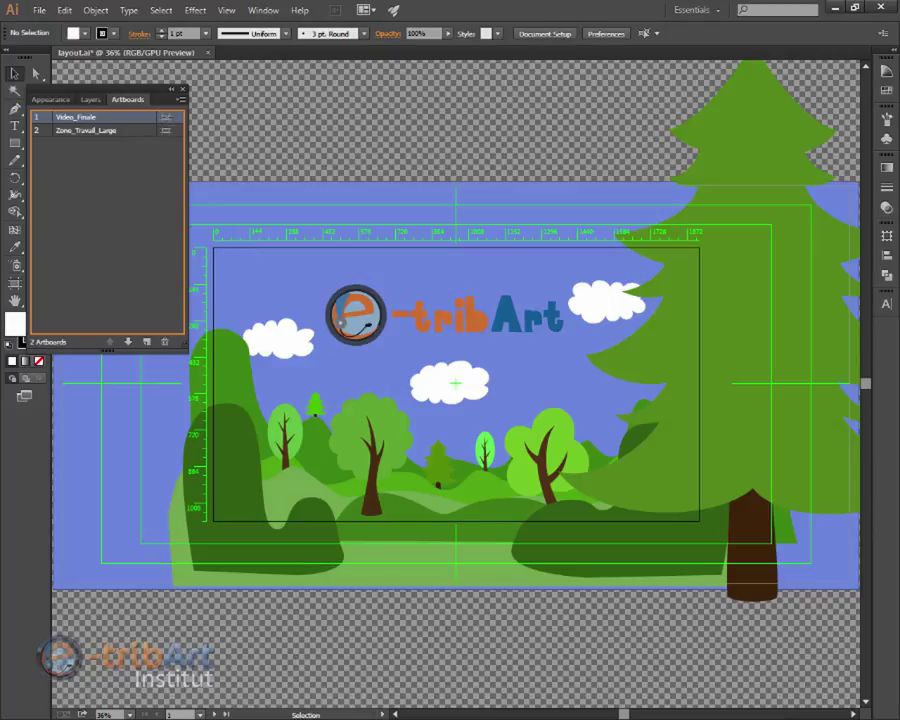
{"action": "left_click", "coordinate": [166, 117]}
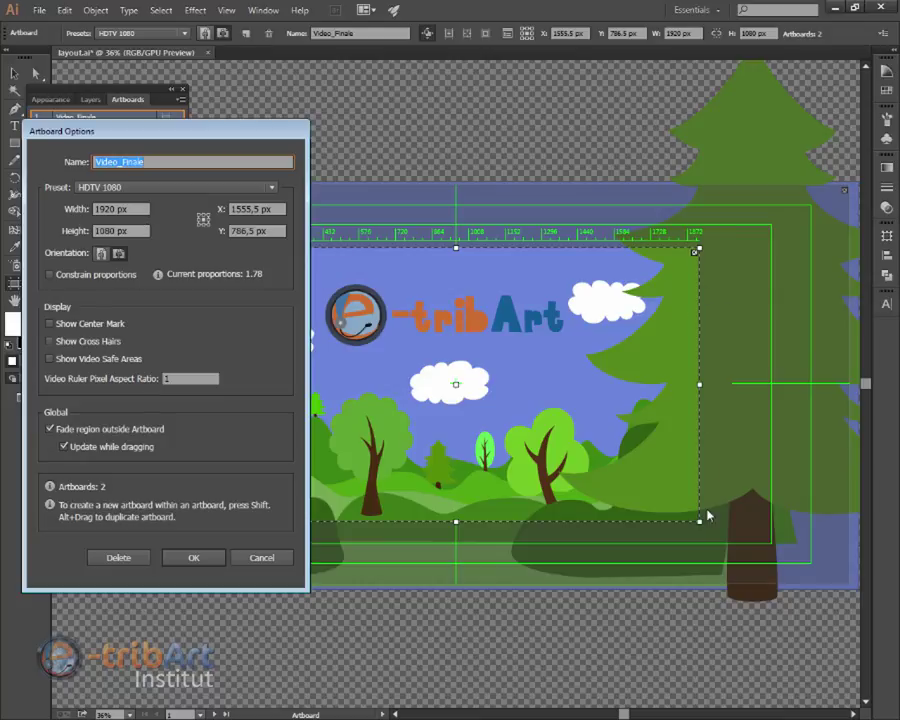
{"action": "left_click", "coordinate": [193, 561]}
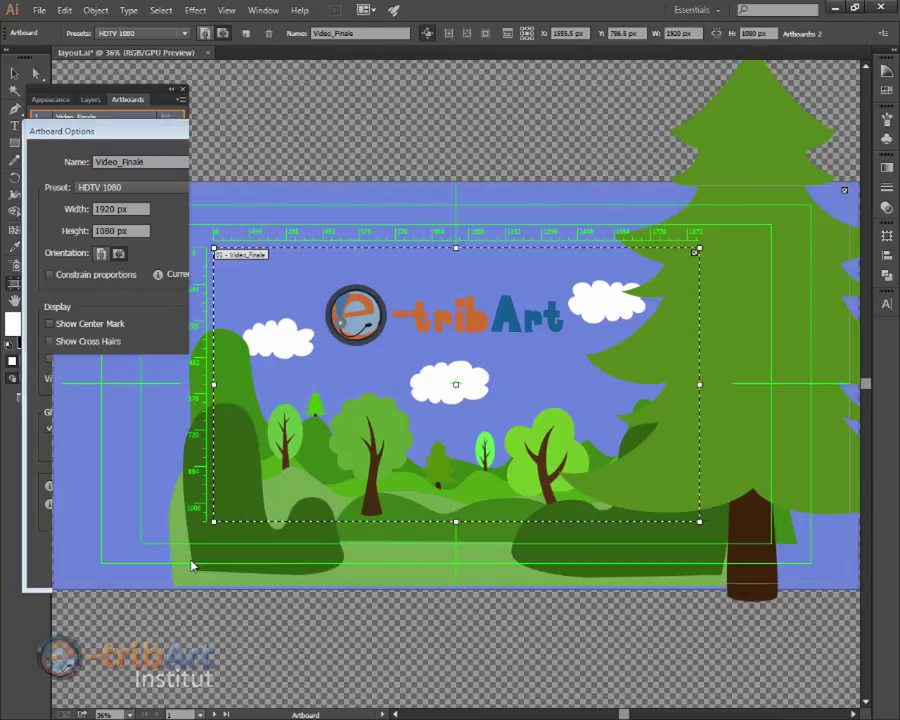
{"action": "key", "text": "Escape"}
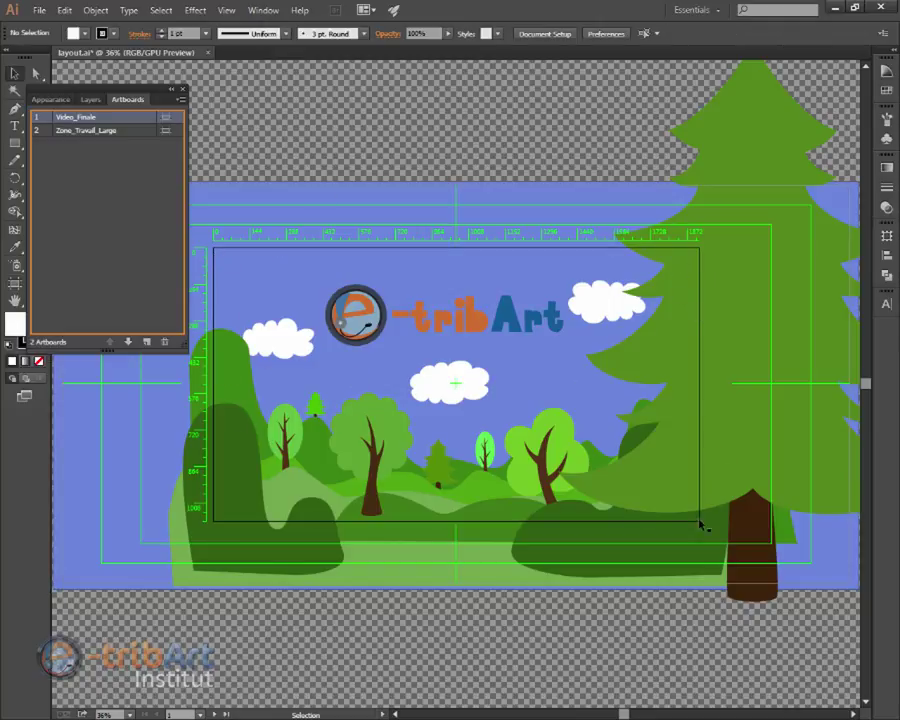
- Compare the extents of the Video_Finale and Zone_Travail_Large artboards by activating each in turn, finishing on Zone_Travail_Large
{"action": "left_click", "coordinate": [58, 133]}
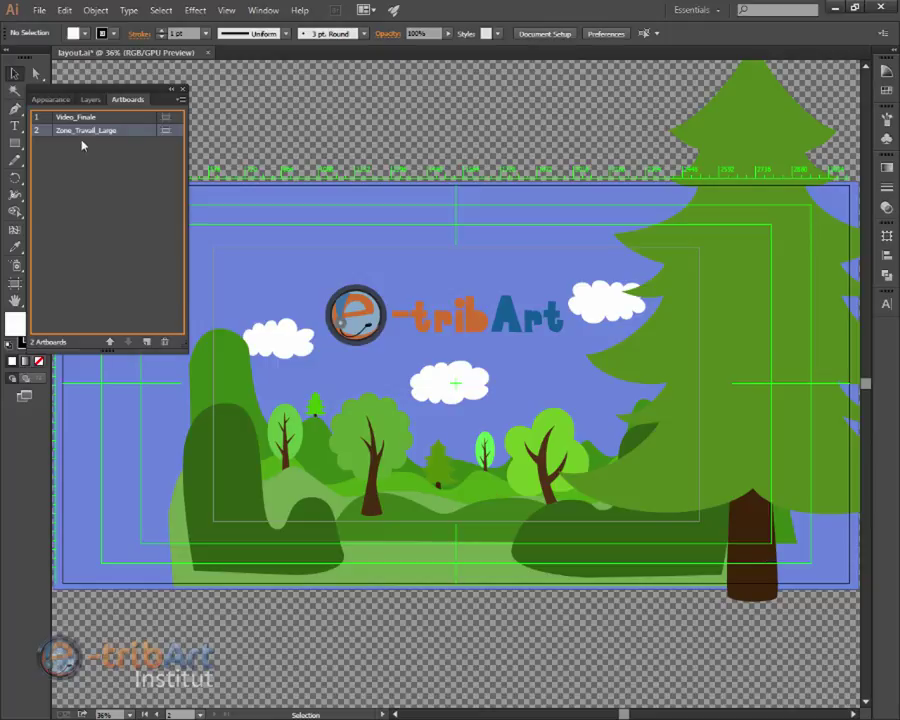
{"action": "left_click_drag", "start_coordinate": [122, 98], "coordinate": [196, 251]}
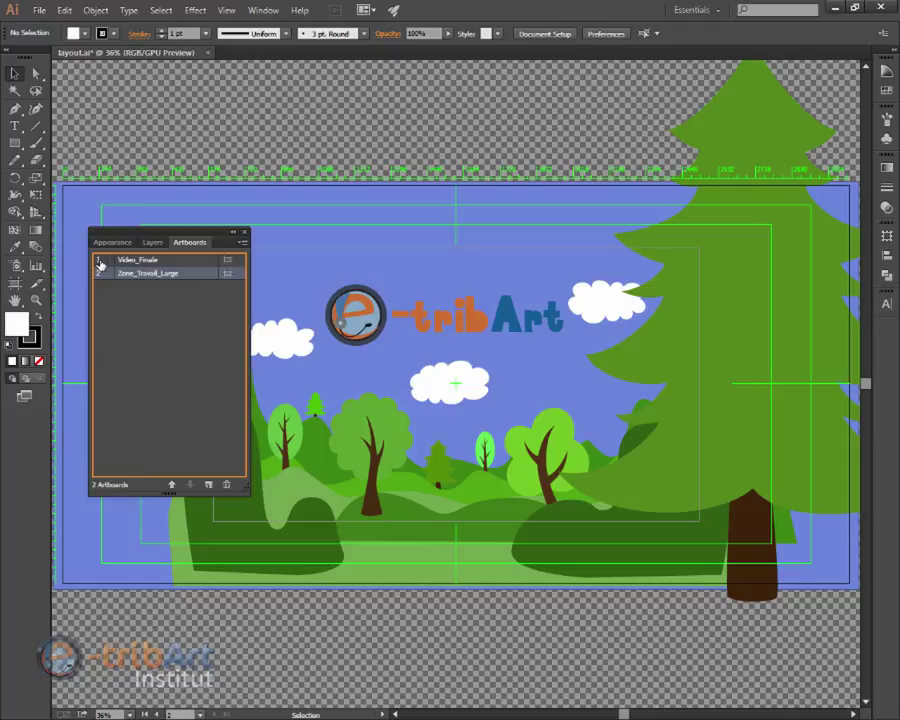
{"action": "left_click", "coordinate": [147, 261]}
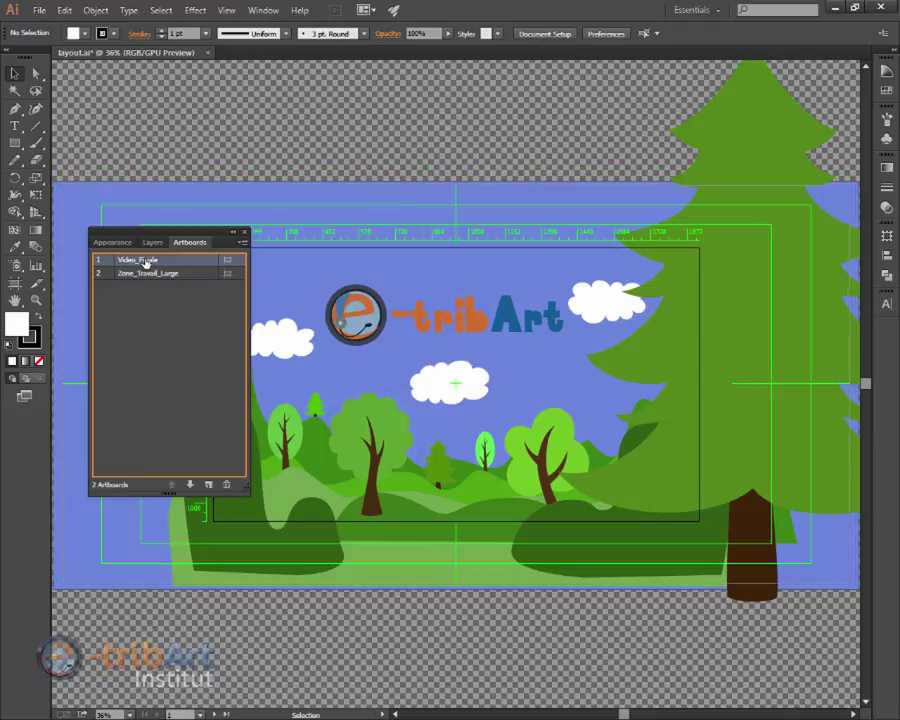
{"action": "left_click", "coordinate": [139, 273]}
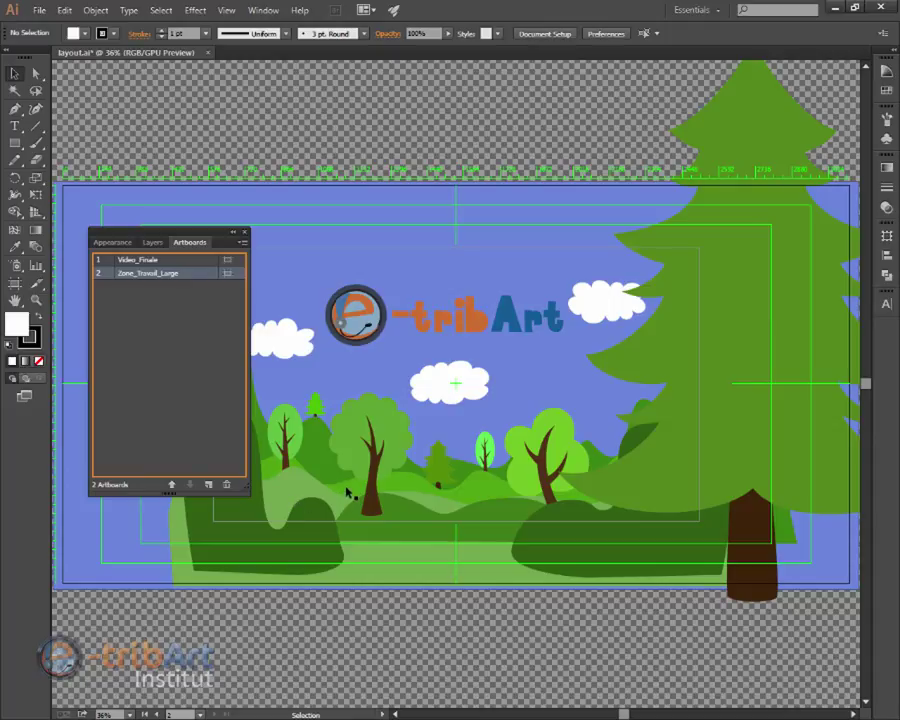
{"action": "left_click_drag", "start_coordinate": [164, 246], "coordinate": [113, 143]}
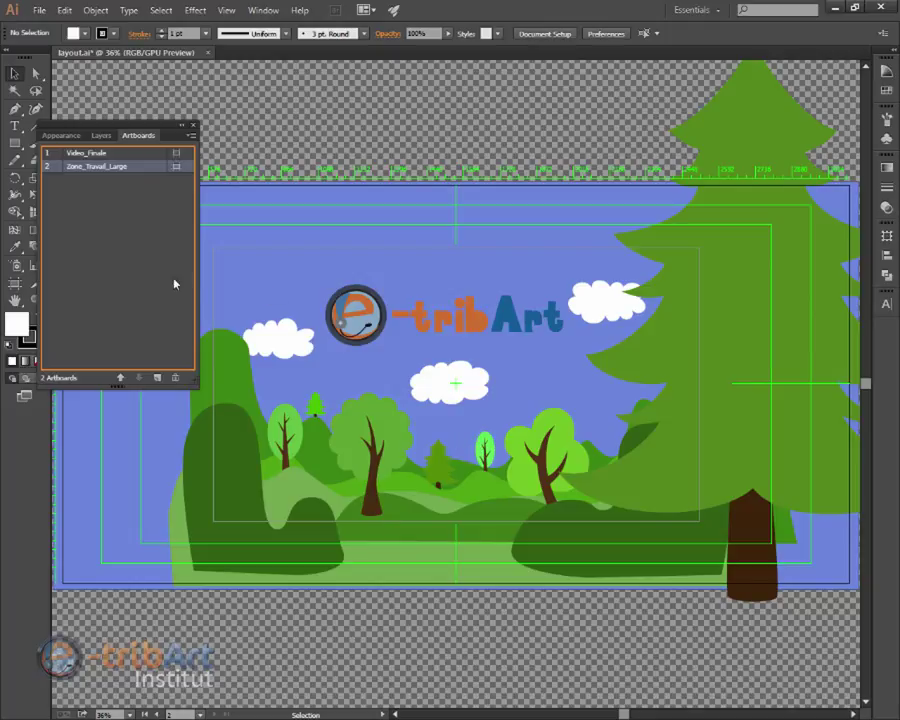
- Review the full layer list, and make Video_Finale the active artboard
{"action": "left_click", "coordinate": [101, 135]}
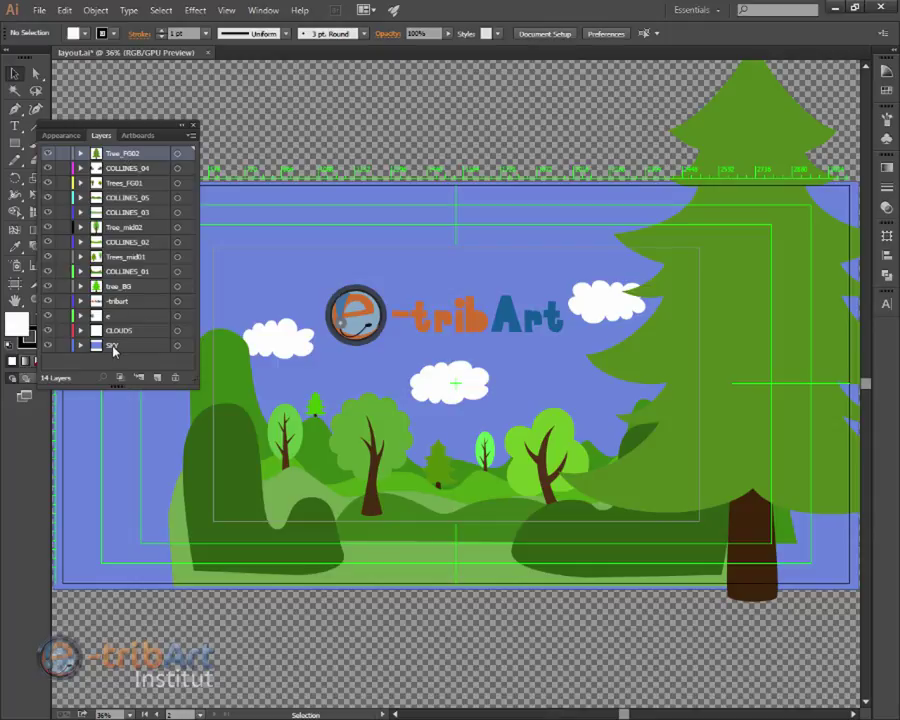
{"action": "left_click", "coordinate": [142, 135]}
{"action": "left_click", "coordinate": [67, 157]}
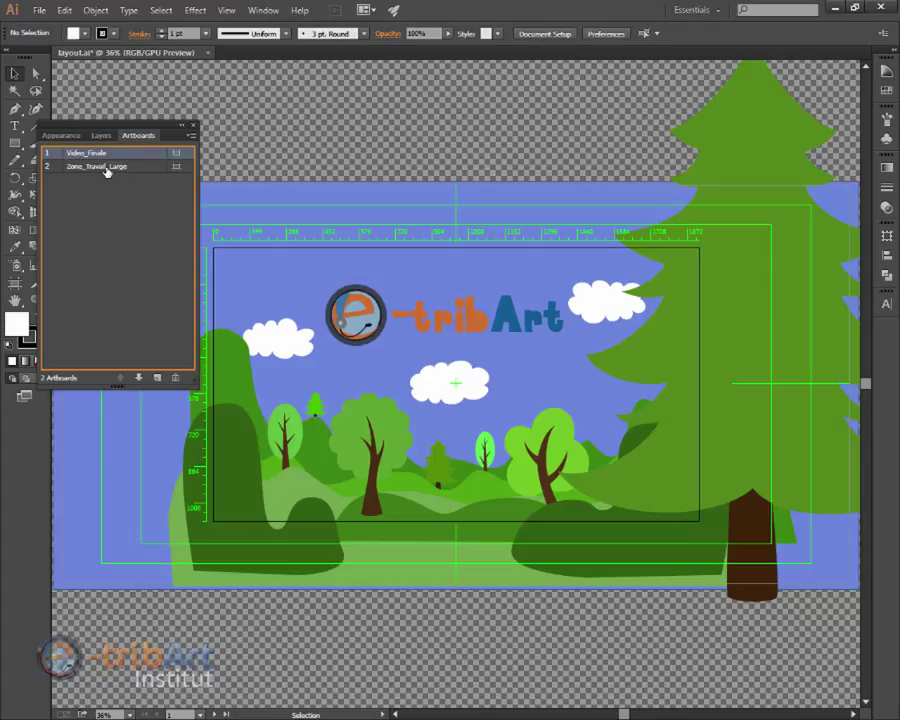
- Switch to After Effects and import layout.ai as Composition - Retain Layer Sizes
{"action": "left_click", "coordinate": [129, 236]}
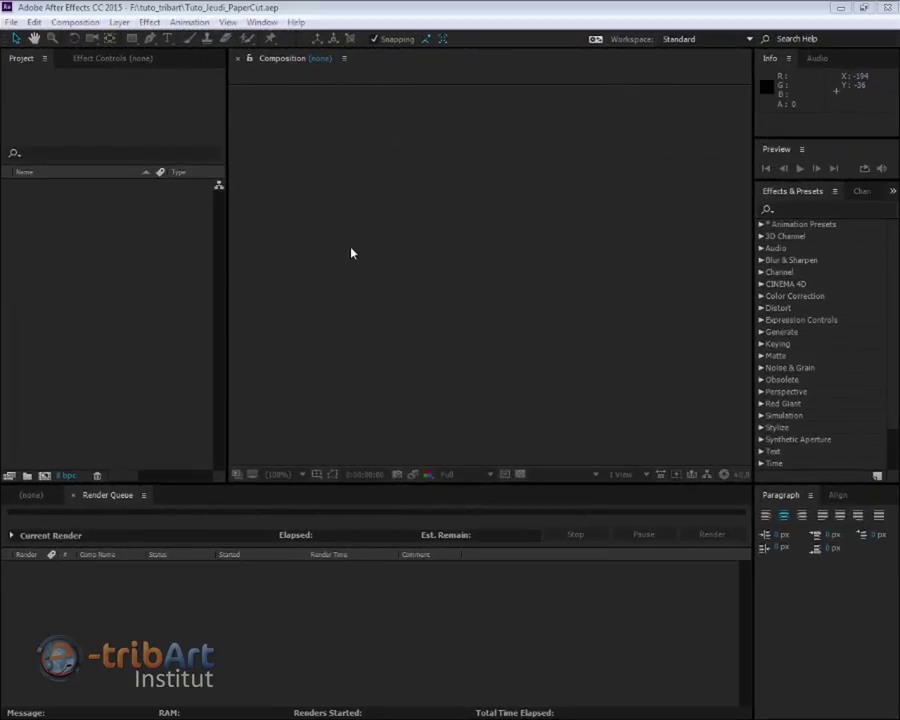
{"action": "left_click", "coordinate": [389, 9]}
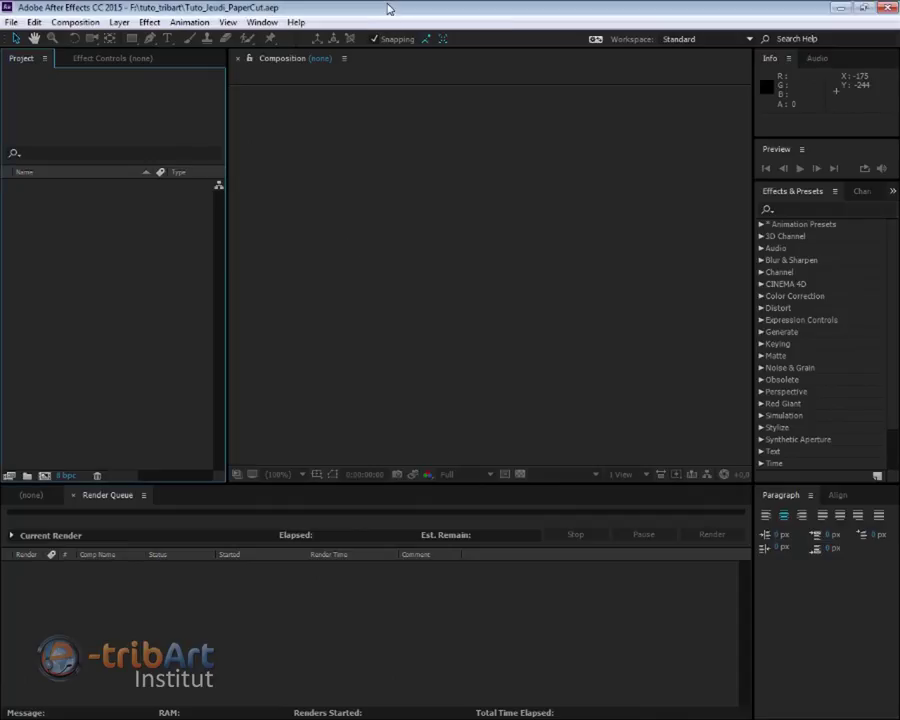
{"action": "double_click", "coordinate": [137, 306]}
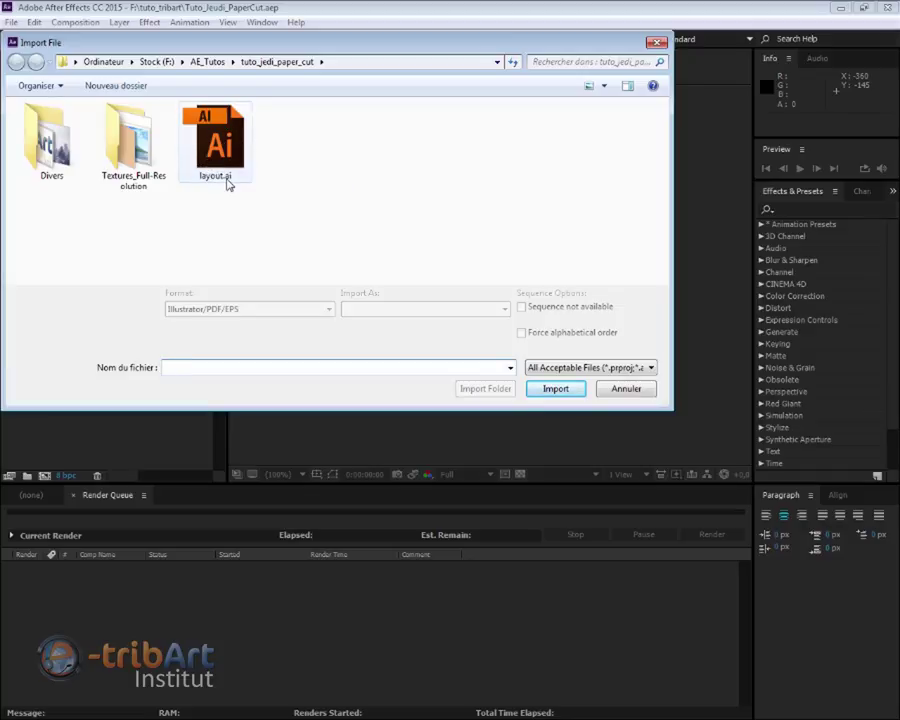
{"action": "left_click", "coordinate": [227, 145]}
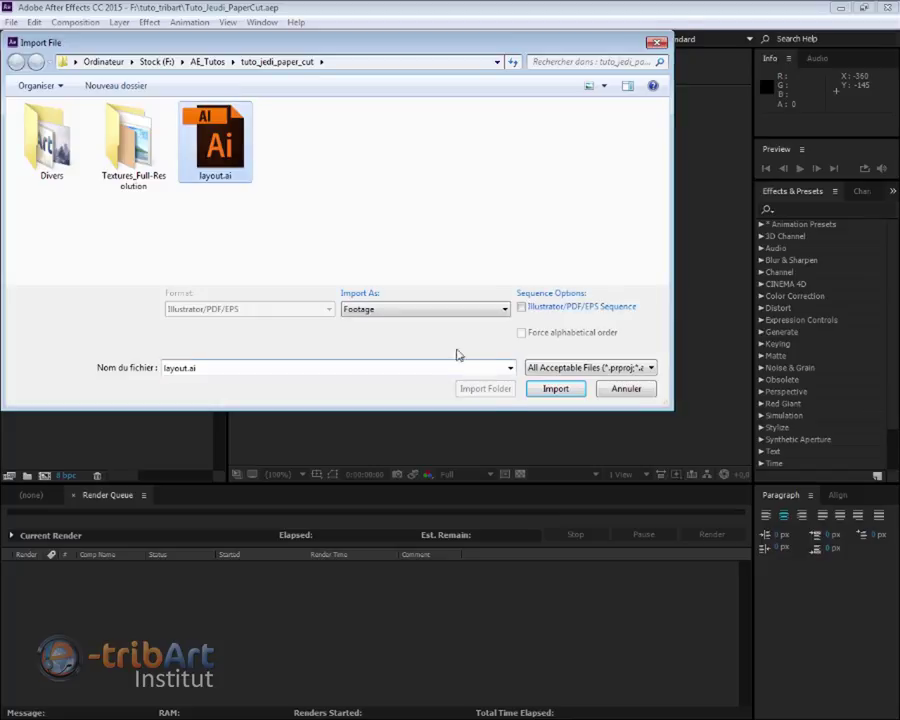
{"action": "left_click", "coordinate": [451, 311]}
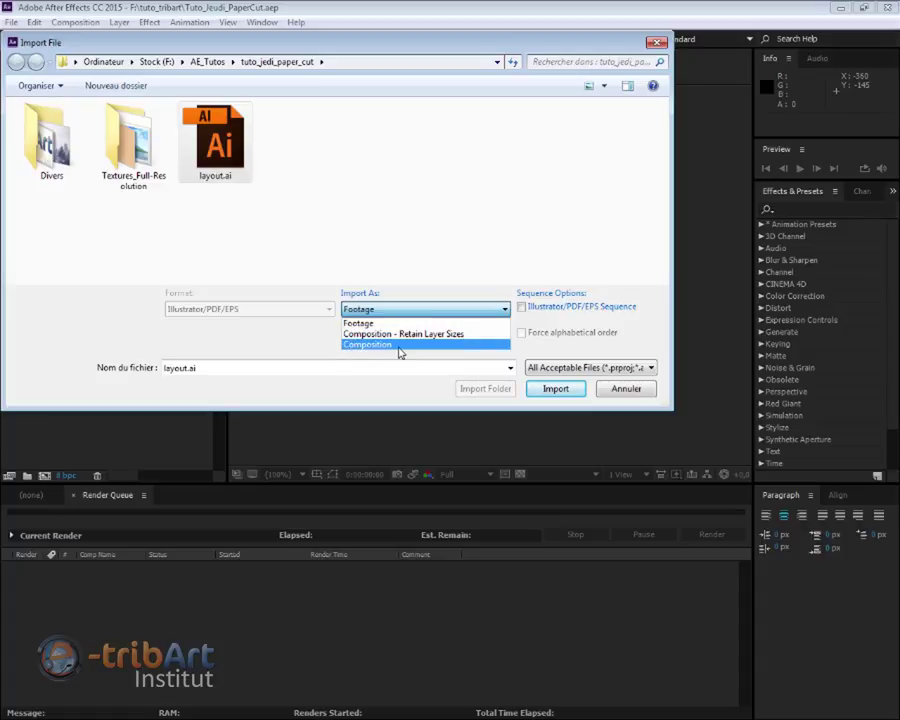
{"action": "left_click", "coordinate": [467, 337]}
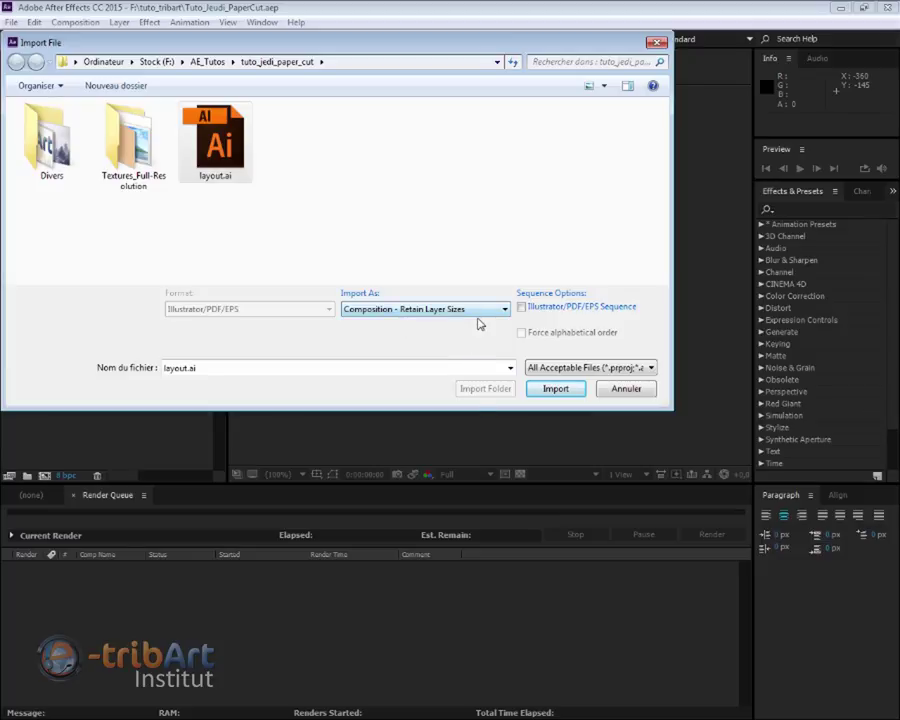
{"action": "left_click", "coordinate": [553, 389]}
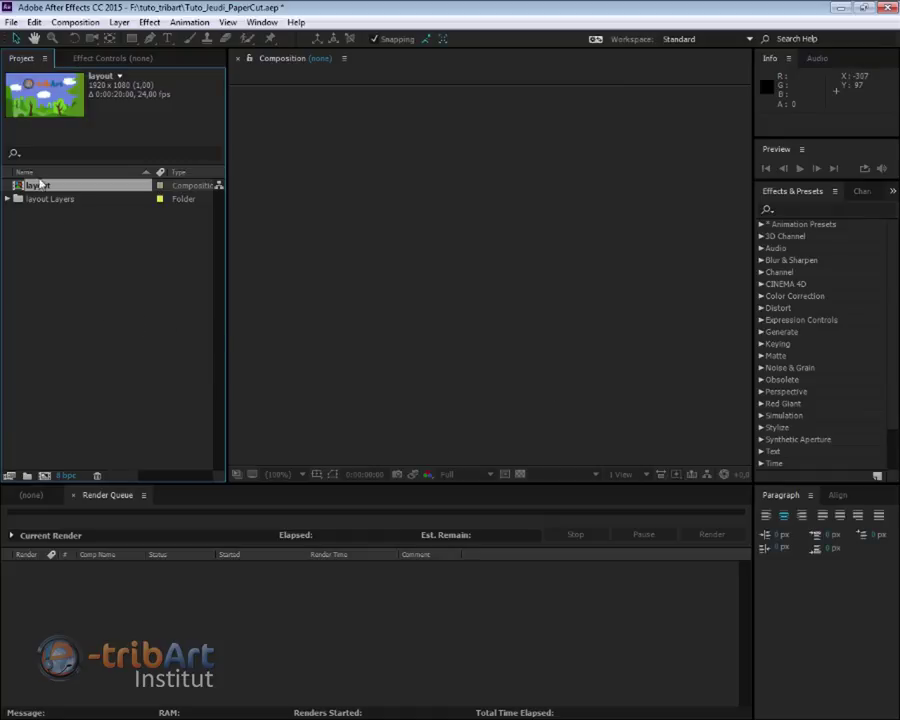
- Show the empty timeline instead of the render queue and check the contents of the layout Layers folder
{"action": "left_click", "coordinate": [73, 495]}
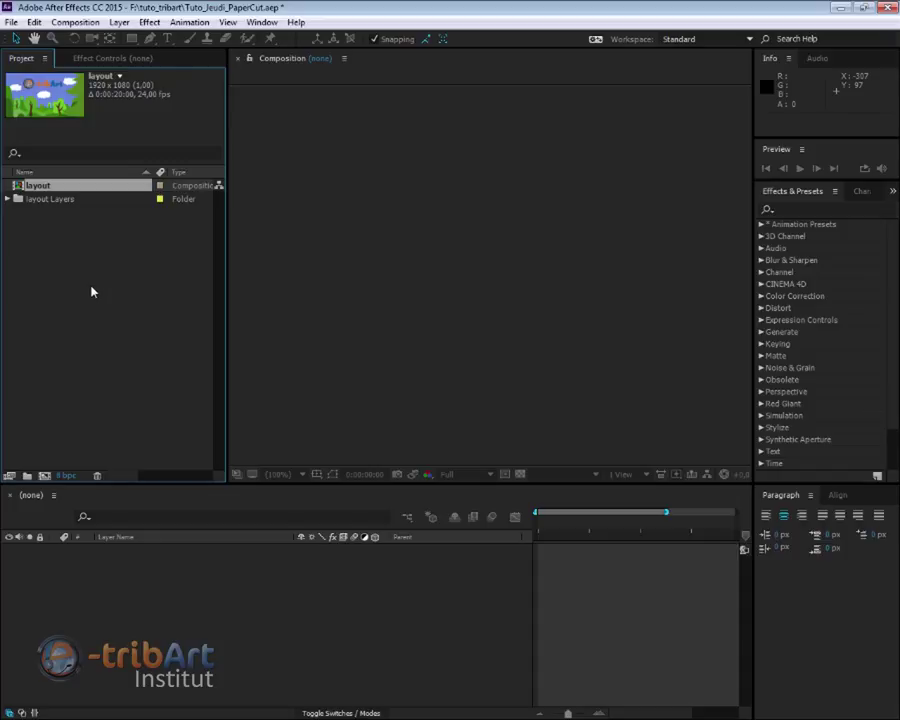
{"action": "left_click", "coordinate": [7, 199]}
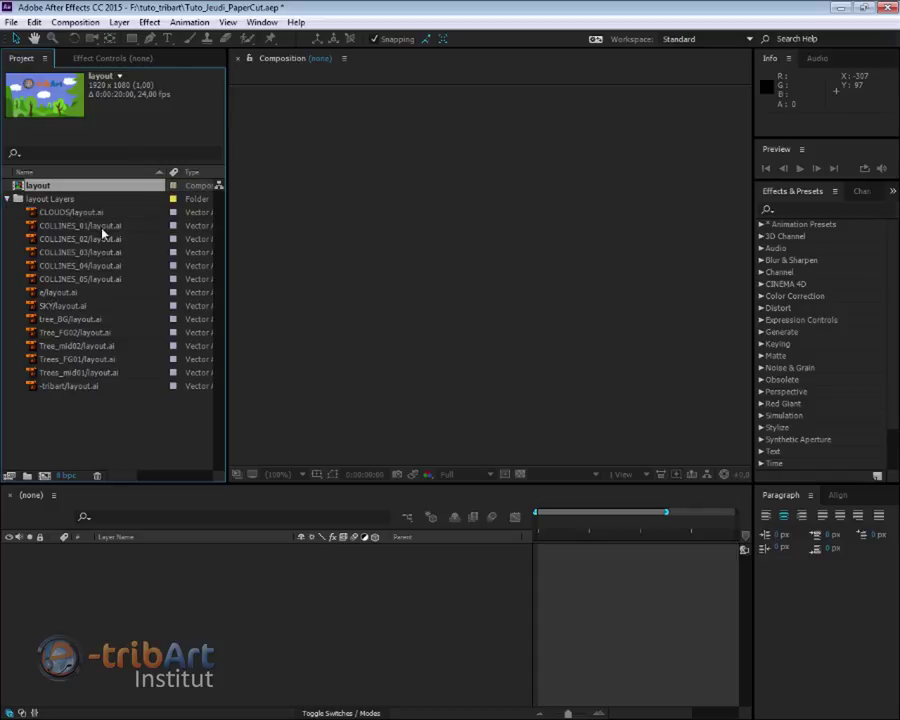
{"action": "left_click", "coordinate": [8, 199]}
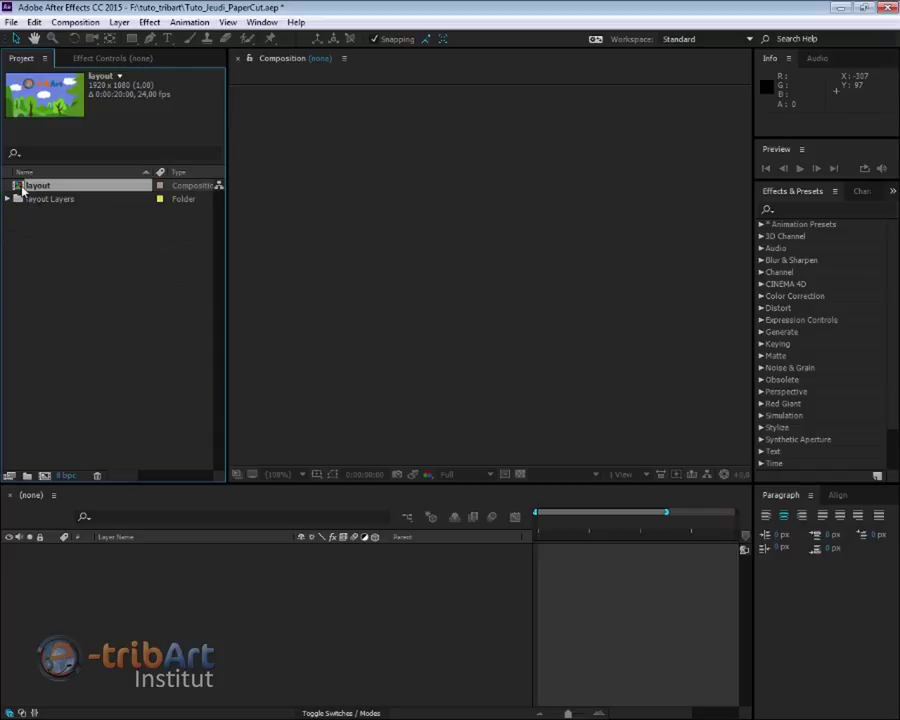
- Open the layout composition, widen its viewer, and examine the layer boundaries extending beyond the frame
{"action": "double_click", "coordinate": [22, 190]}
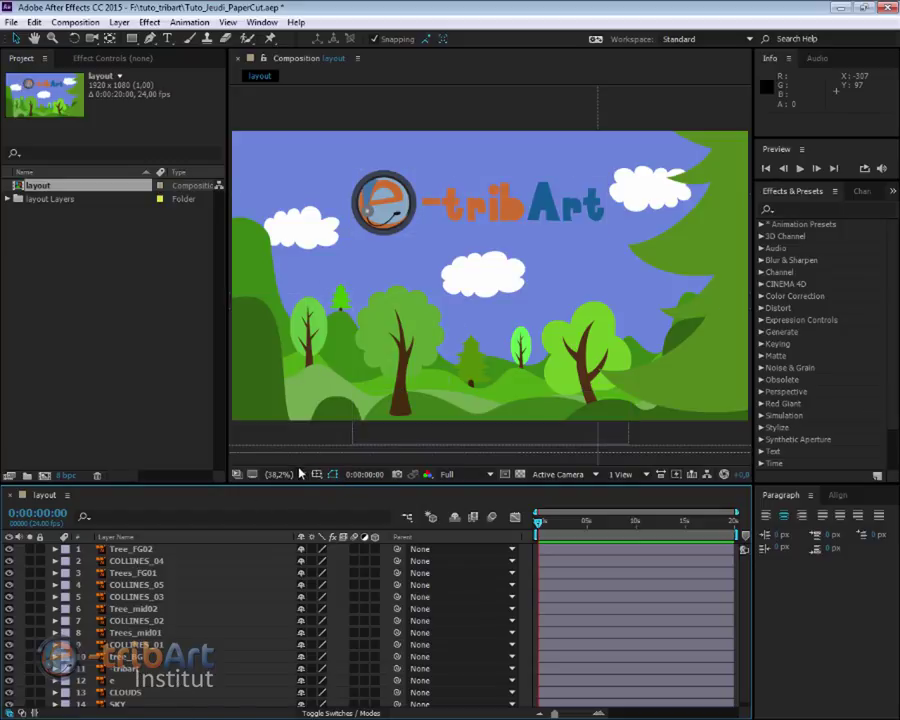
{"action": "left_click_drag", "start_coordinate": [228, 296], "coordinate": [158, 291]}
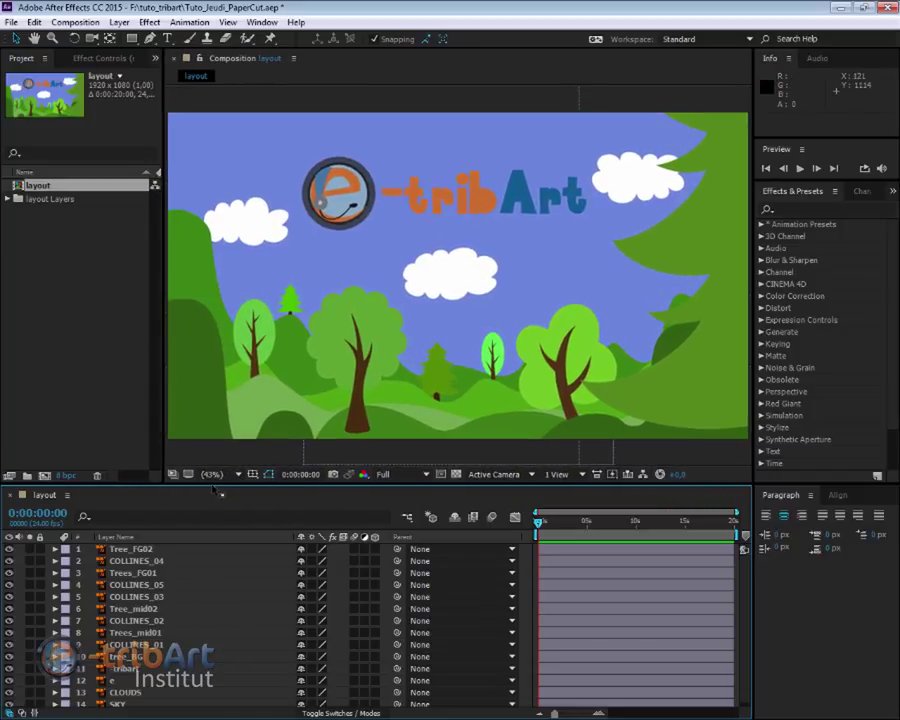
{"action": "scroll", "coordinate": [460, 354], "scroll_direction": "down", "scroll_amount": 2}
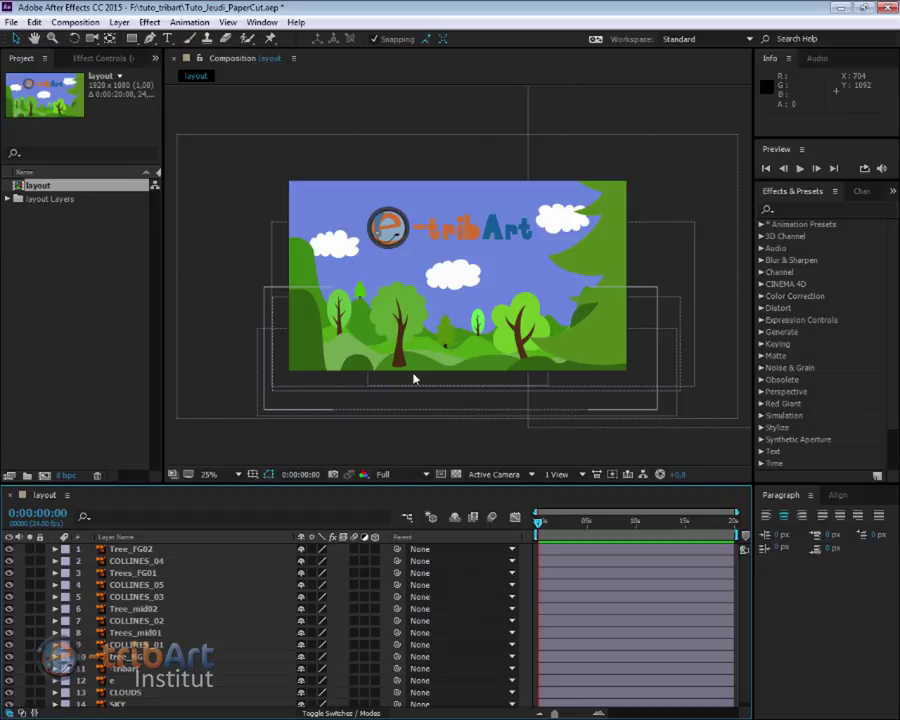
{"action": "scroll", "coordinate": [451, 334], "scroll_direction": "down", "scroll_amount": 2}
{"action": "scroll", "coordinate": [451, 334], "scroll_direction": "up", "scroll_amount": 1}
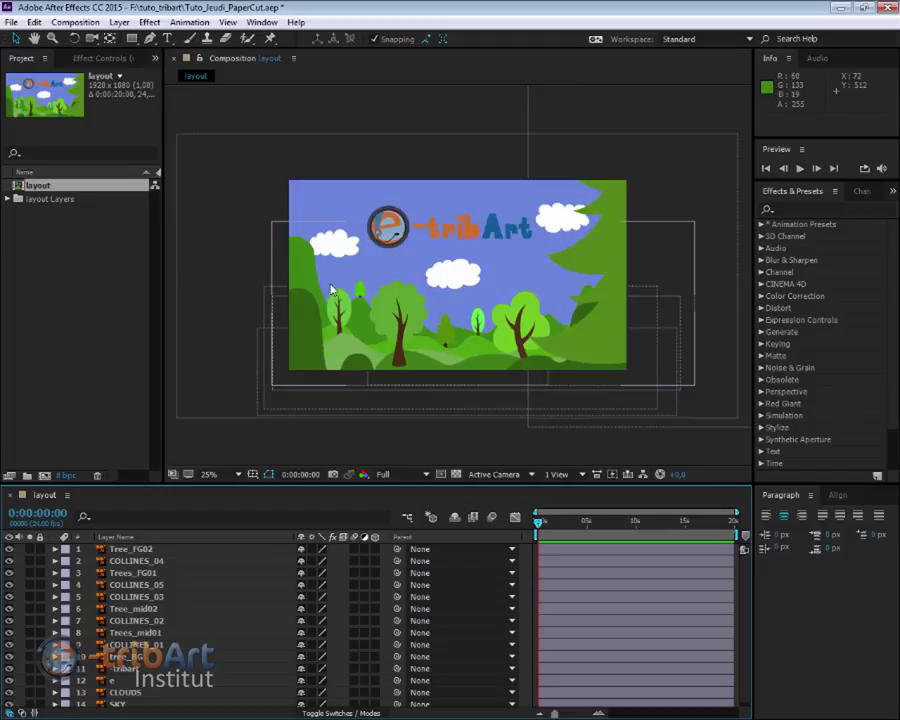
{"action": "scroll", "coordinate": [464, 278], "scroll_direction": "down", "scroll_amount": 1}
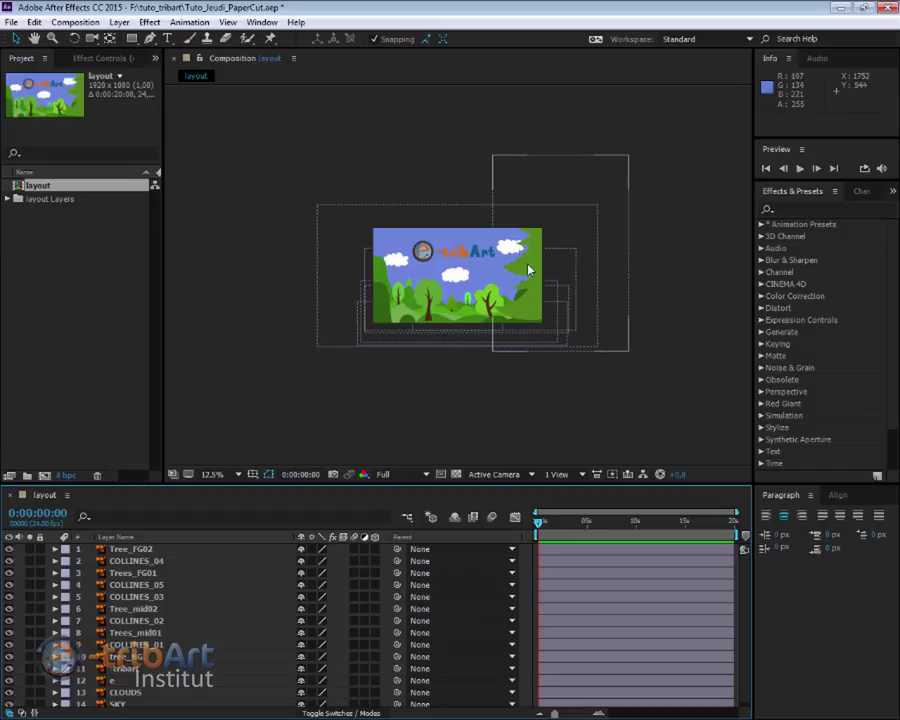
{"action": "scroll", "coordinate": [529, 270], "scroll_direction": "up", "scroll_amount": 1}
- Try moving the Tree_FG02 layer across the scene to expose its off-frame parts, and undo the moves
{"action": "left_click", "coordinate": [594, 249]}
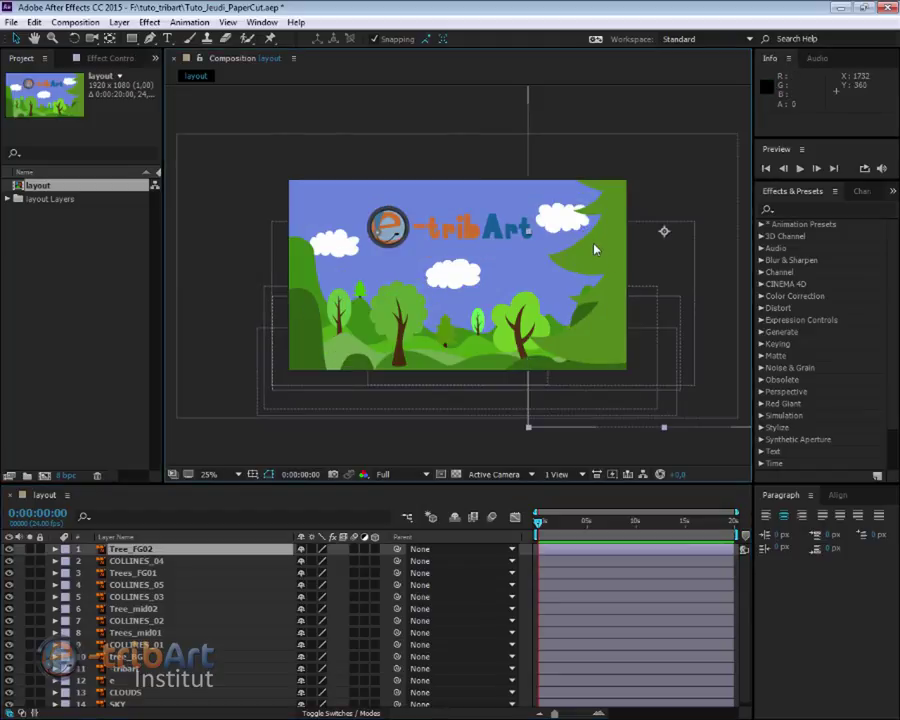
{"action": "left_click_drag", "start_coordinate": [594, 249], "coordinate": [598, 251]}
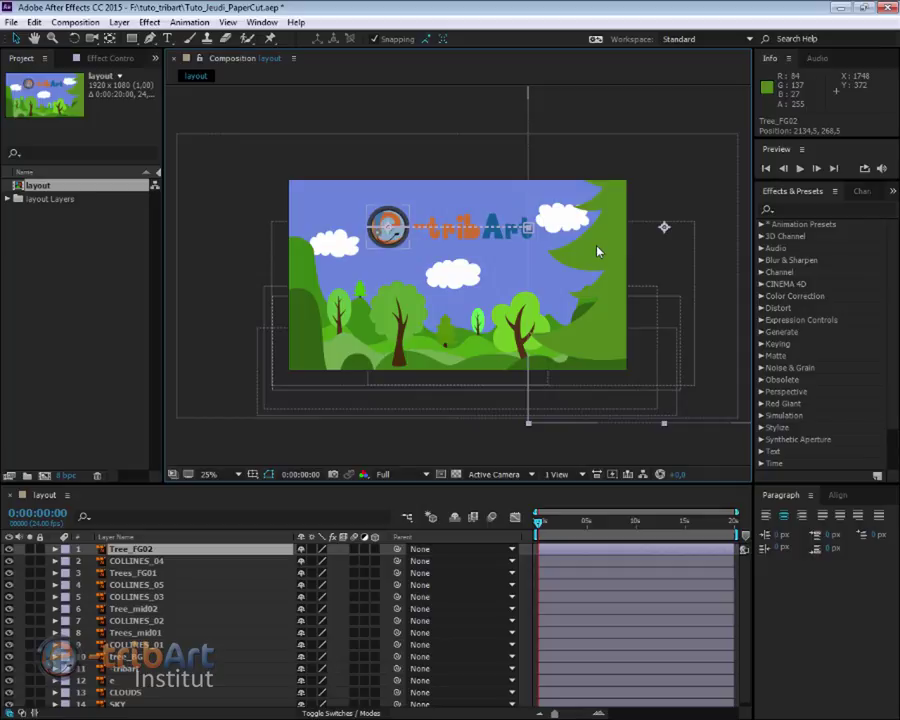
{"action": "left_click_drag", "start_coordinate": [597, 251], "coordinate": [500, 313]}
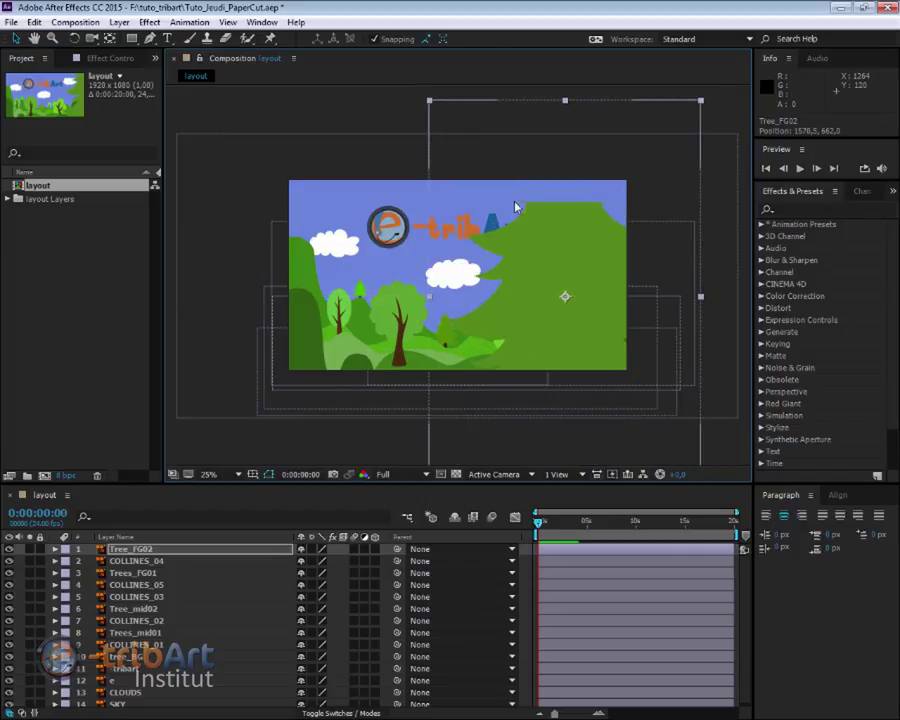
{"action": "left_click_drag", "start_coordinate": [546, 267], "coordinate": [442, 257]}
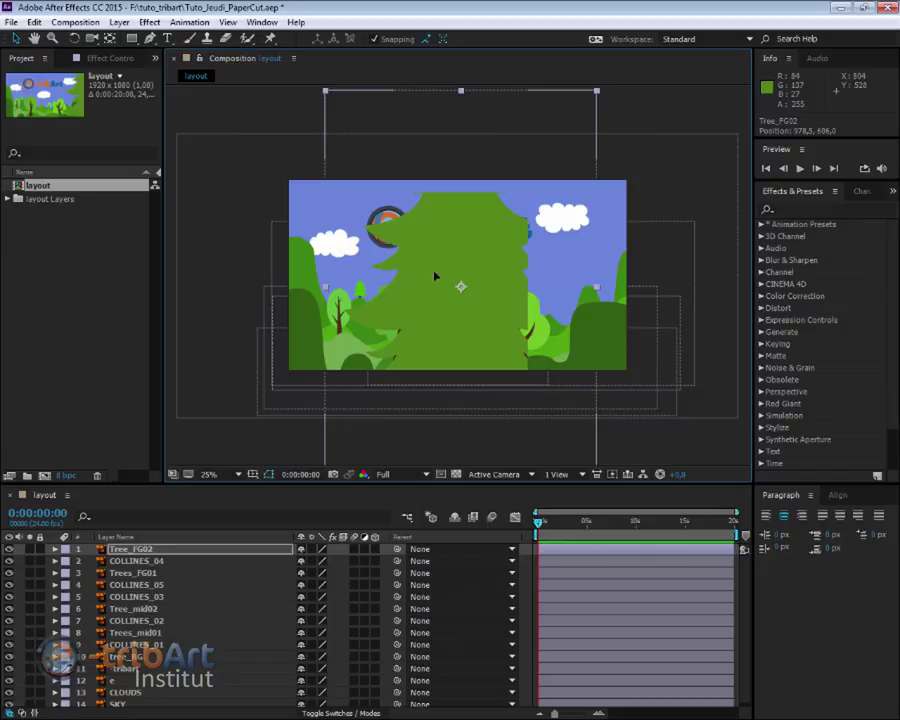
{"action": "left_click_drag", "start_coordinate": [435, 276], "coordinate": [558, 237]}
{"action": "key", "text": "ctrl+z"}
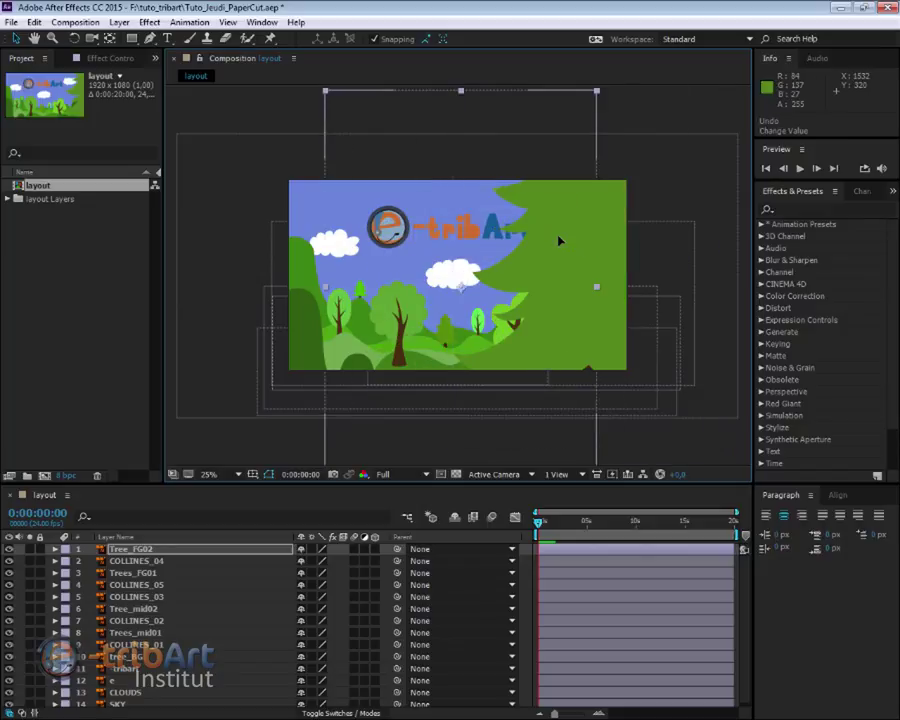
{"action": "key", "text": "ctrl+shift+z"}
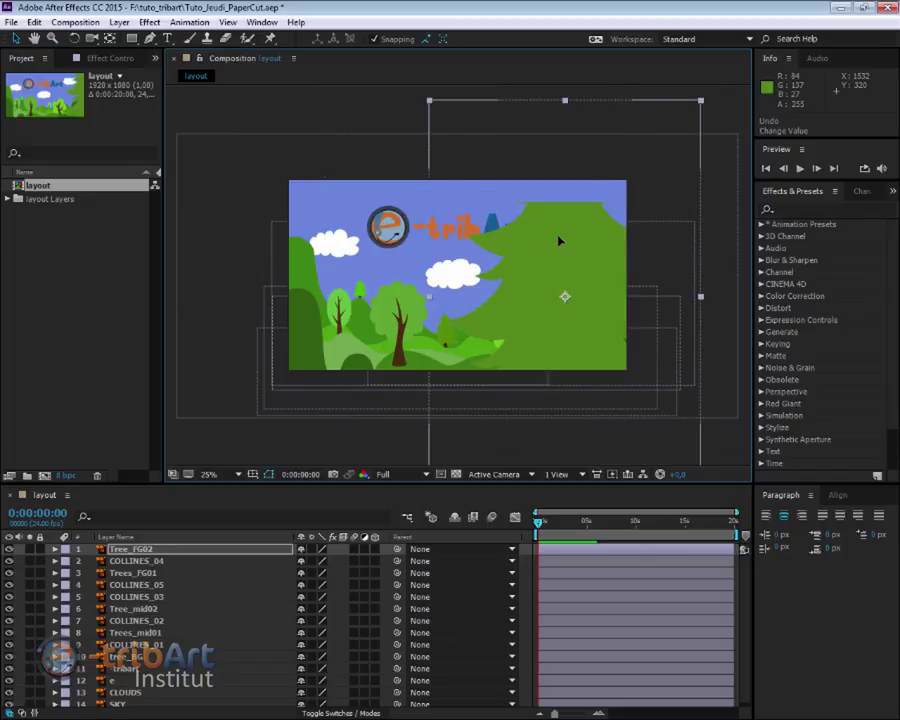
{"action": "key", "text": "ctrl+shift+z"}
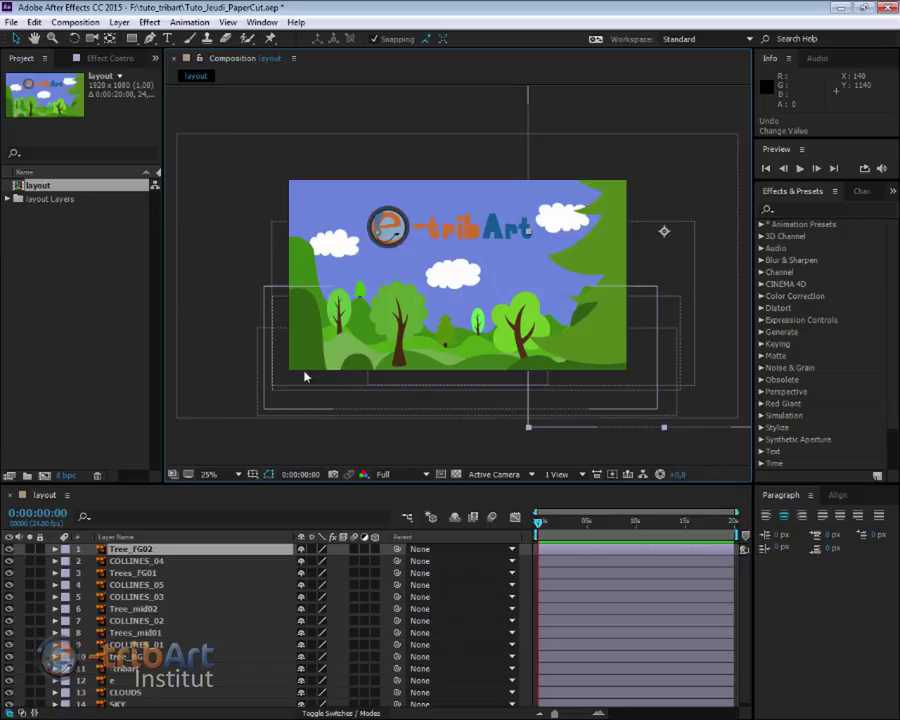
- Fit the composition in the viewer and create a project folder named textures
{"action": "left_click", "coordinate": [238, 474]}
{"action": "left_click", "coordinate": [263, 235]}
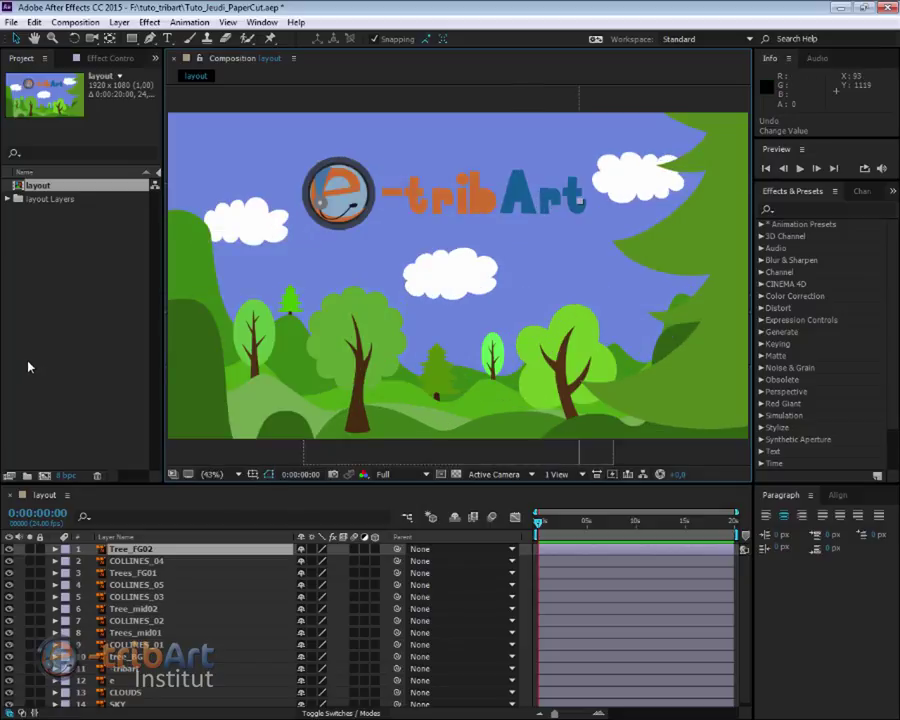
{"action": "left_click", "coordinate": [72, 243]}
{"action": "right_click", "coordinate": [57, 236]}
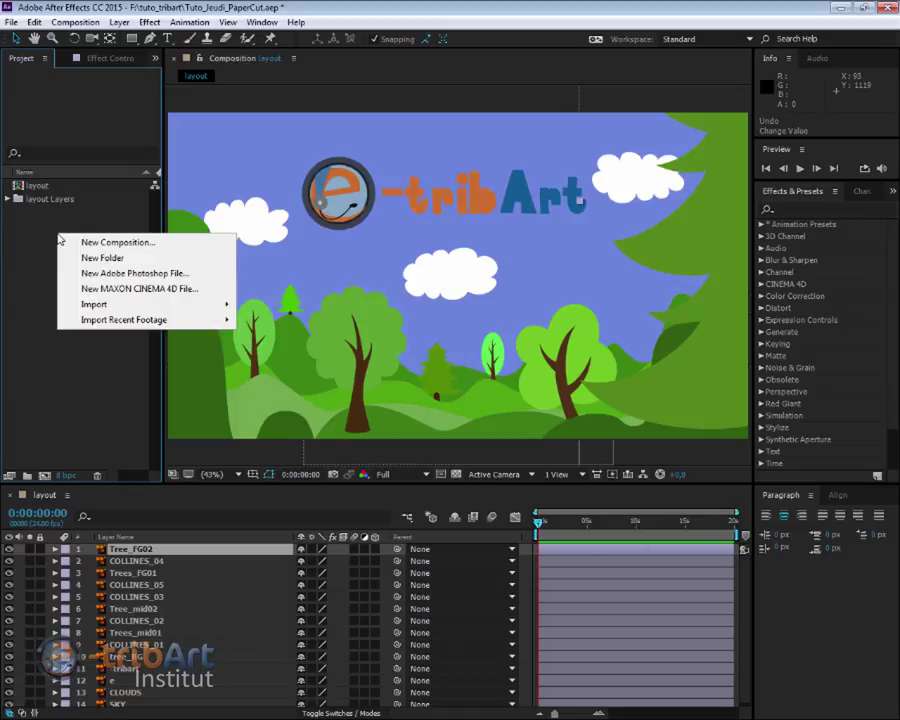
{"action": "left_click", "coordinate": [71, 259]}
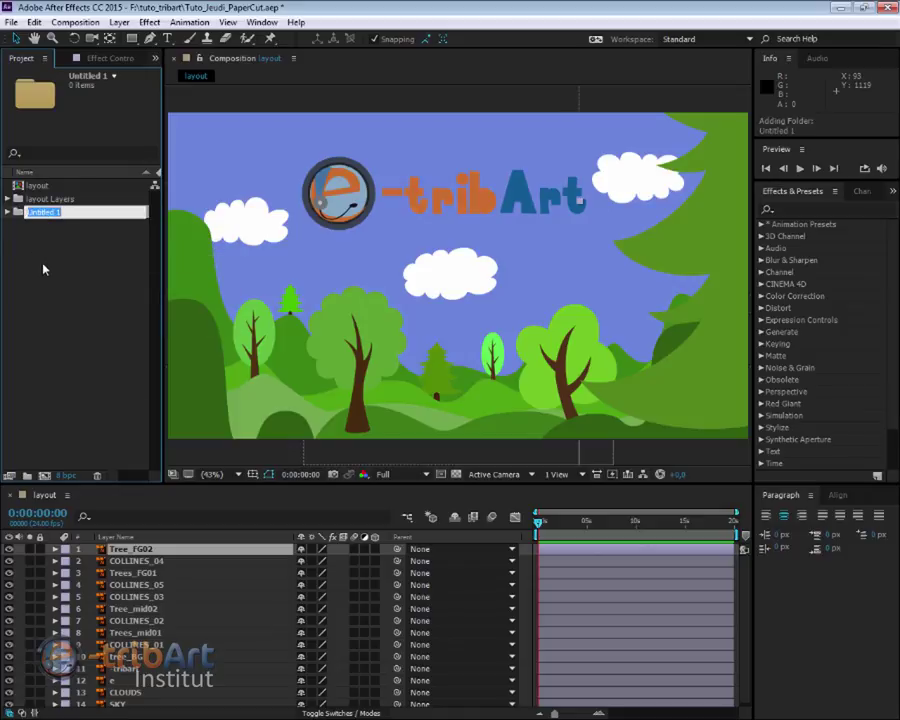
{"action": "type", "text": "textures"}
{"action": "left_click", "coordinate": [48, 269]}
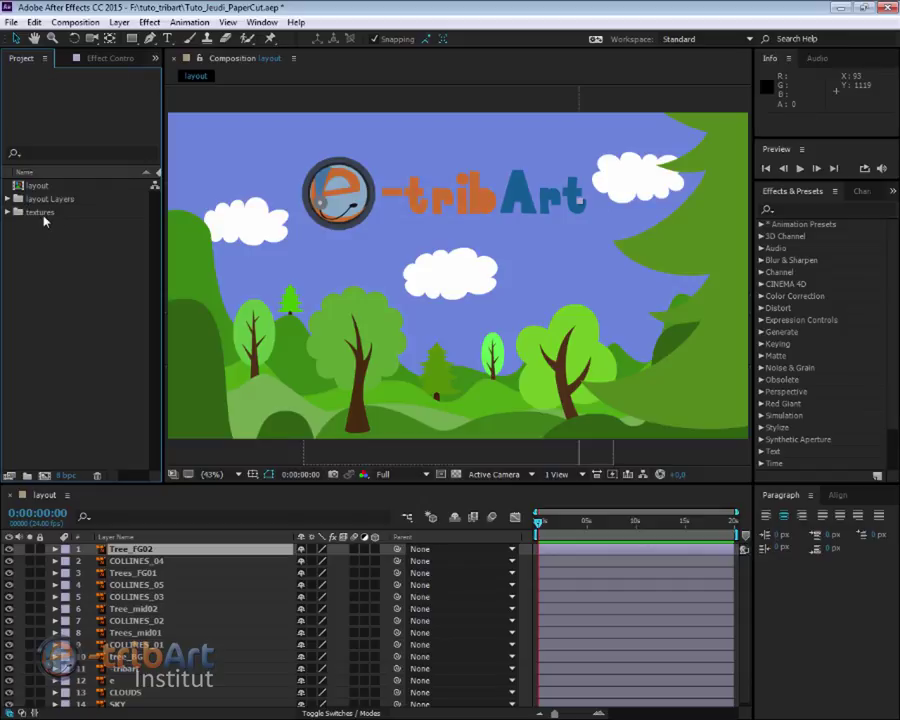
- Select the textures folder as the import target and browse to Textures_Full-Resolution for the files to import
{"action": "left_click", "coordinate": [44, 213]}
{"action": "right_click", "coordinate": [34, 278]}
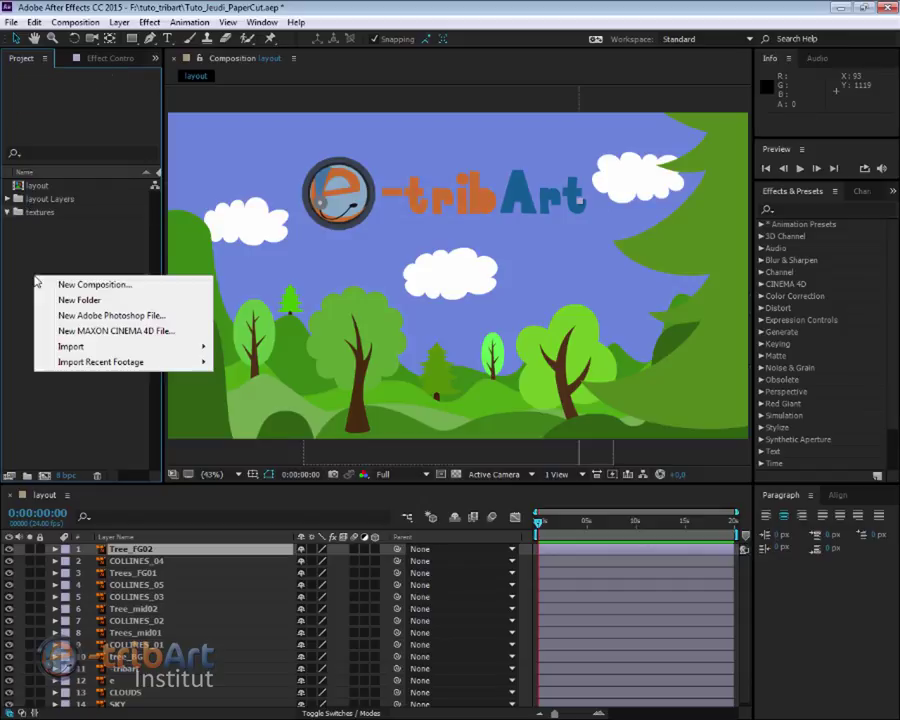
{"action": "left_click", "coordinate": [36, 224]}
{"action": "left_click", "coordinate": [37, 214]}
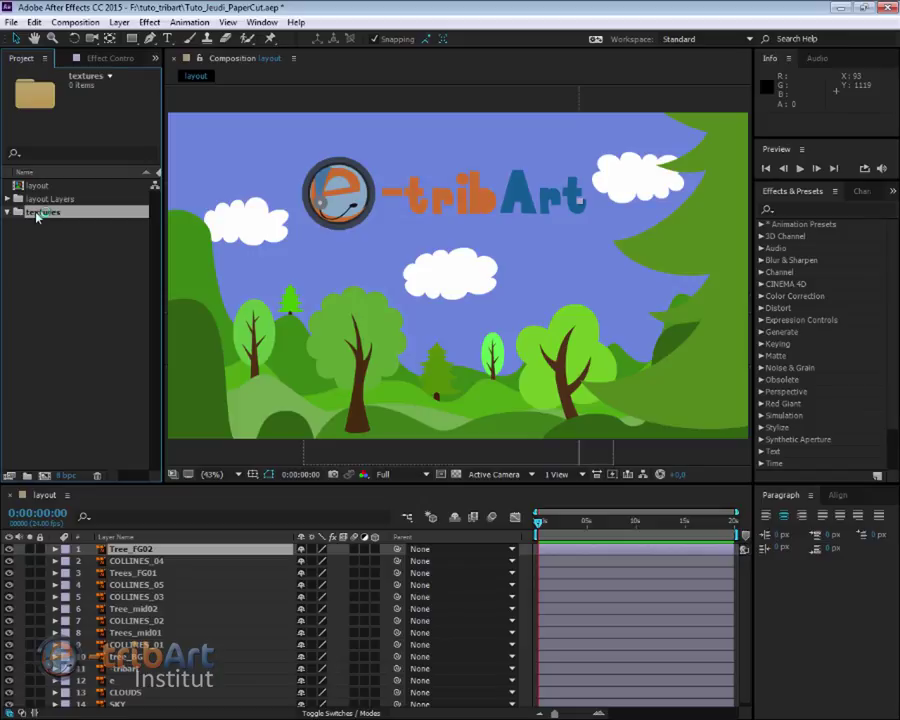
{"action": "double_click", "coordinate": [56, 262]}
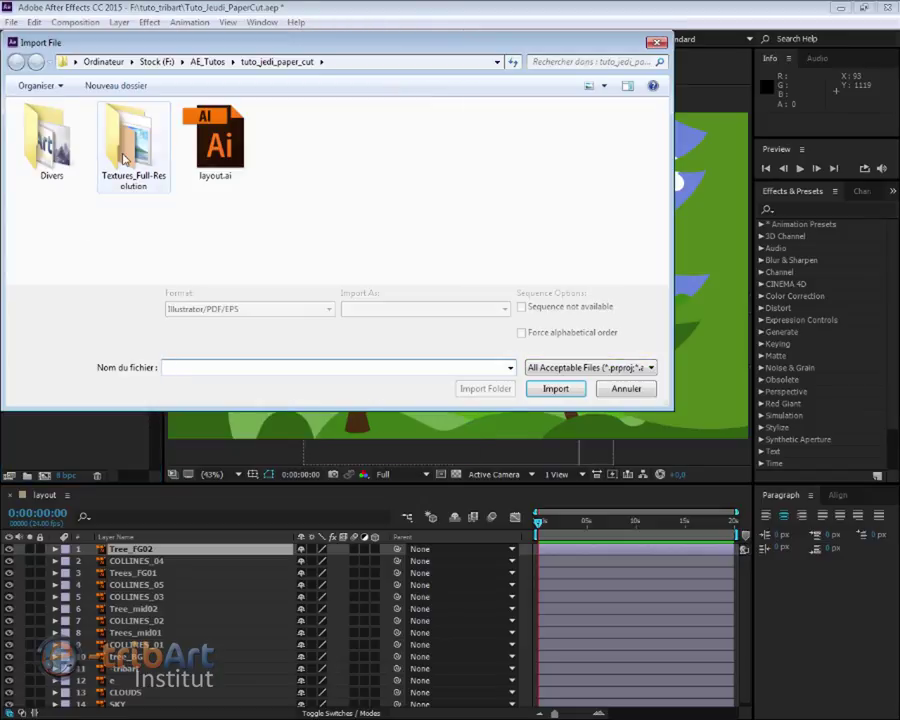
{"action": "left_click", "coordinate": [125, 160]}
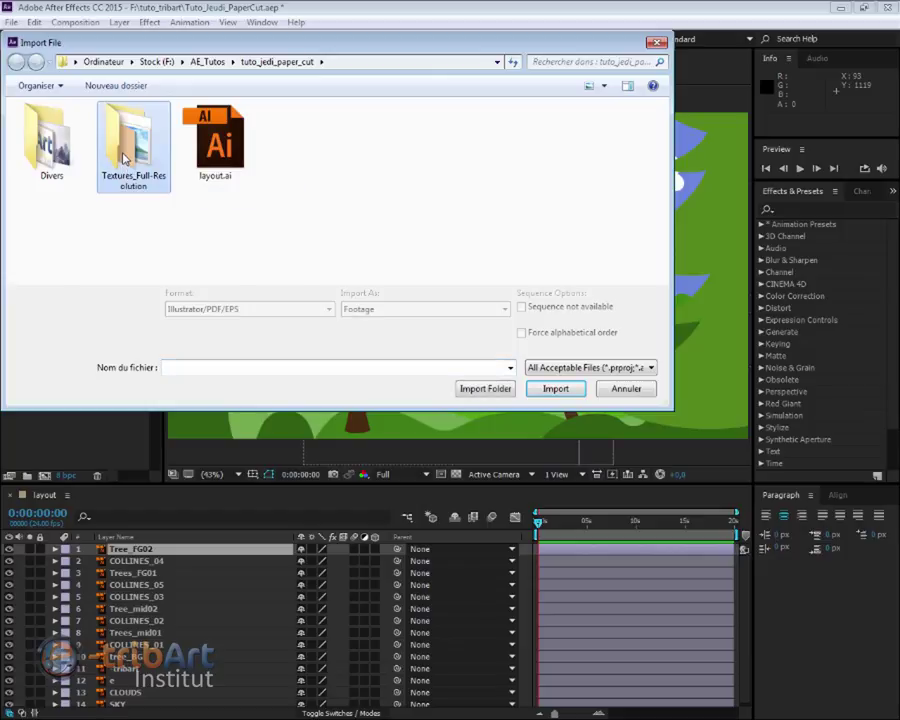
{"action": "double_click", "coordinate": [125, 159]}
{"action": "left_click", "coordinate": [125, 160]}
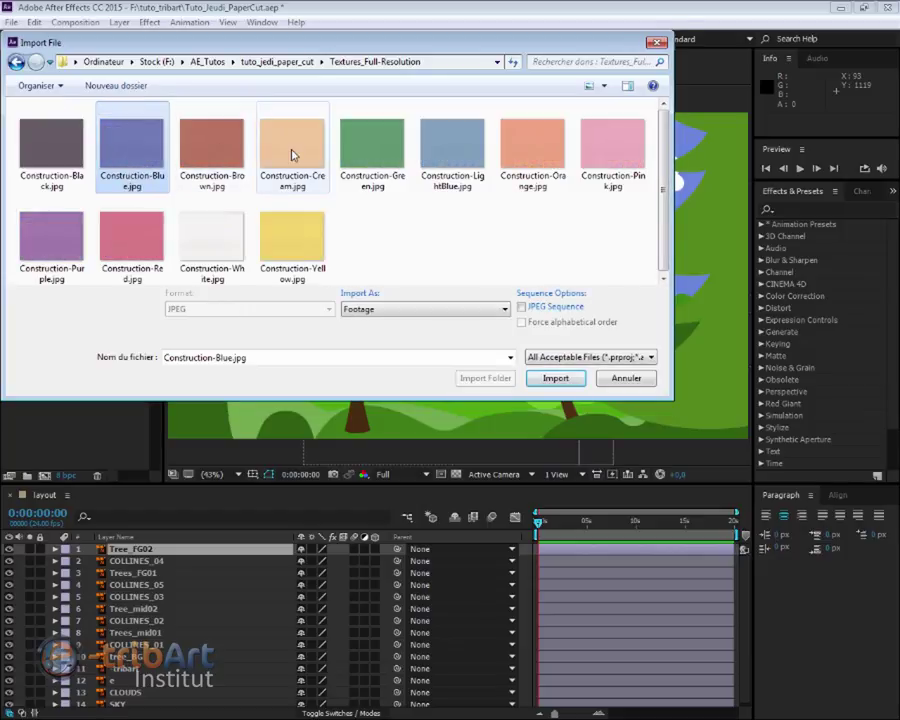
{"action": "left_click", "coordinate": [223, 235]}
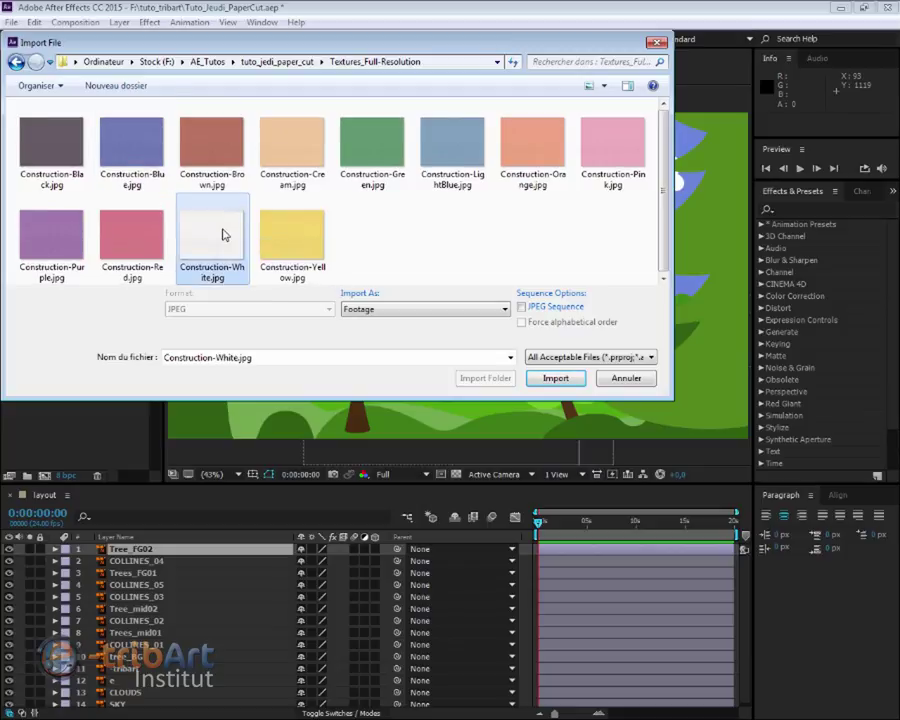
{"action": "left_click", "coordinate": [199, 148]}
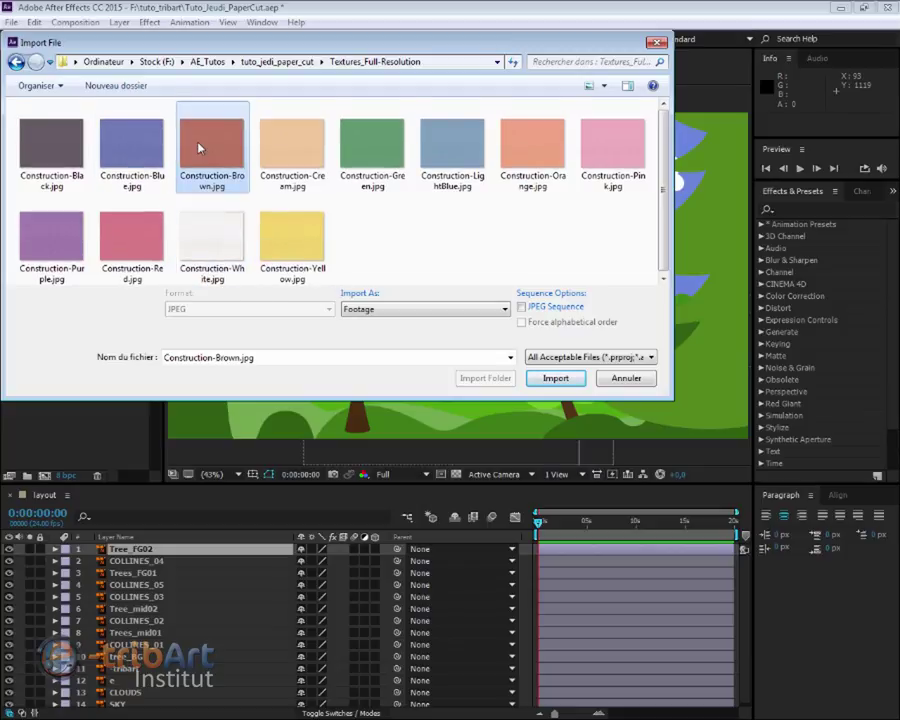
{"action": "right_click", "coordinate": [199, 148]}
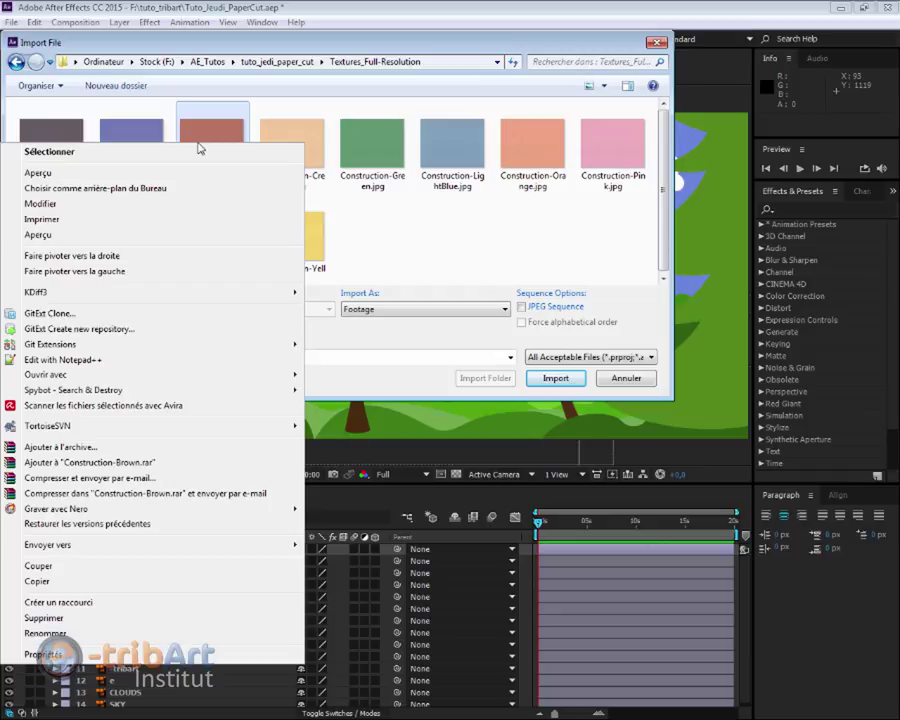
{"action": "left_click", "coordinate": [450, 251]}
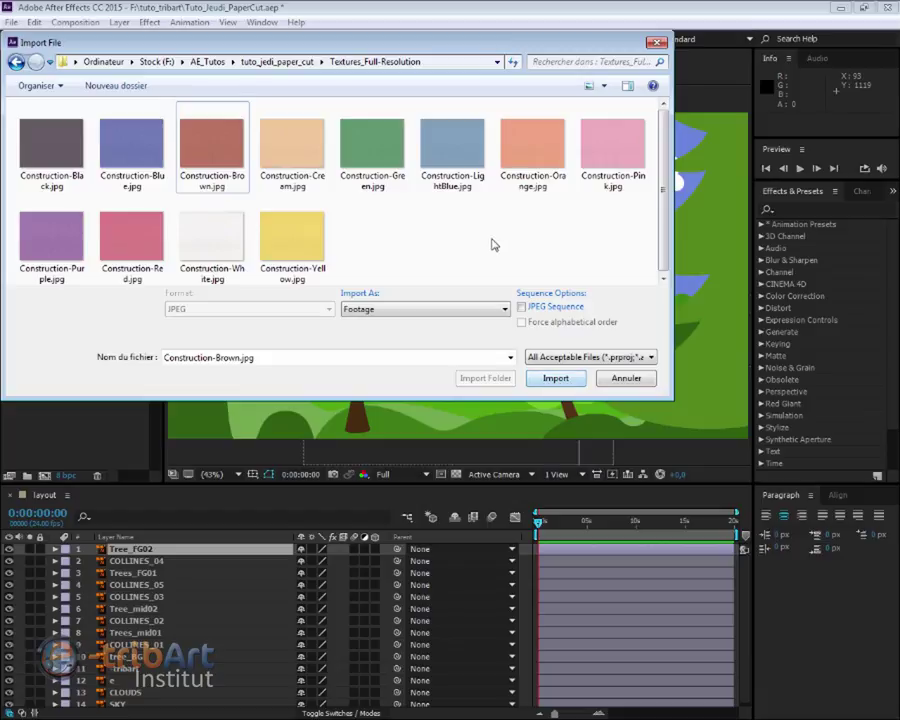
- Import the whole Textures_Full-Resolution folder, replacing the empty textures folder, and expand it to list its files
{"action": "left_click", "coordinate": [290, 61]}
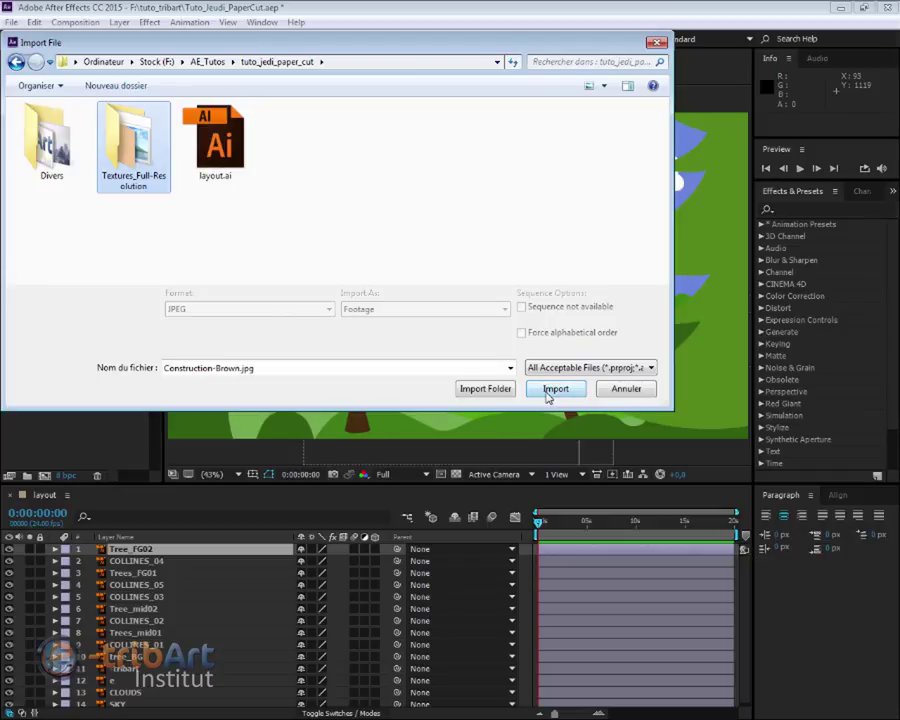
{"action": "left_click", "coordinate": [480, 390]}
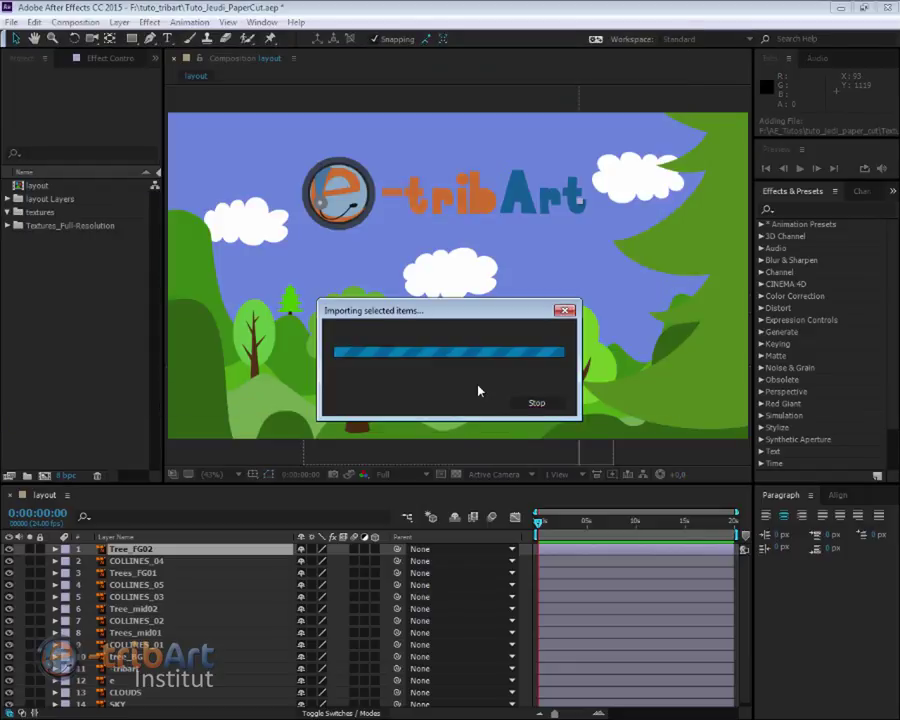
{"action": "left_click", "coordinate": [36, 212]}
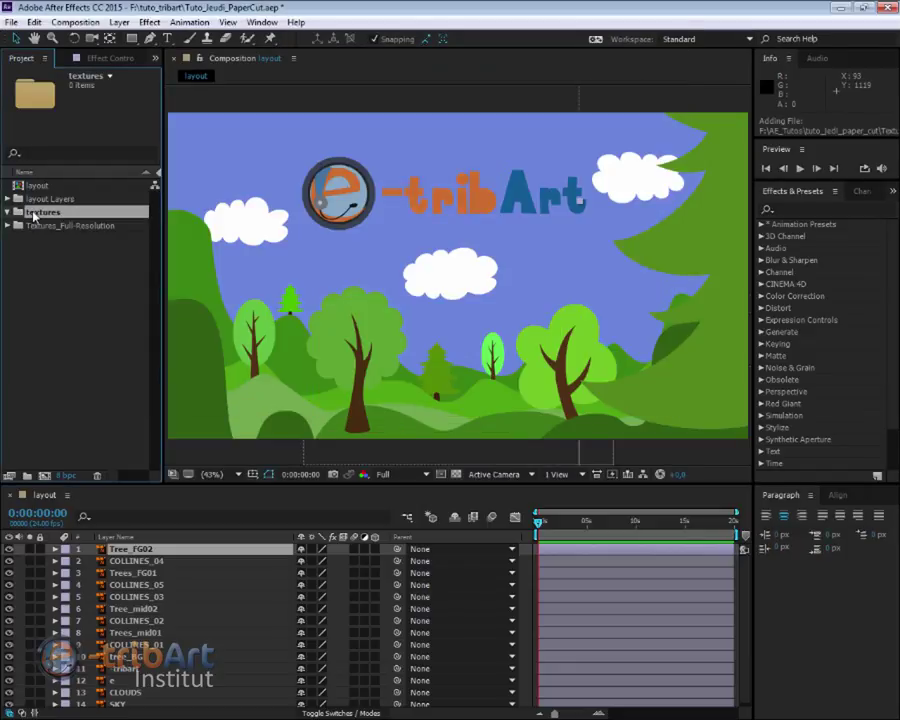
{"action": "key", "text": "Delete"}
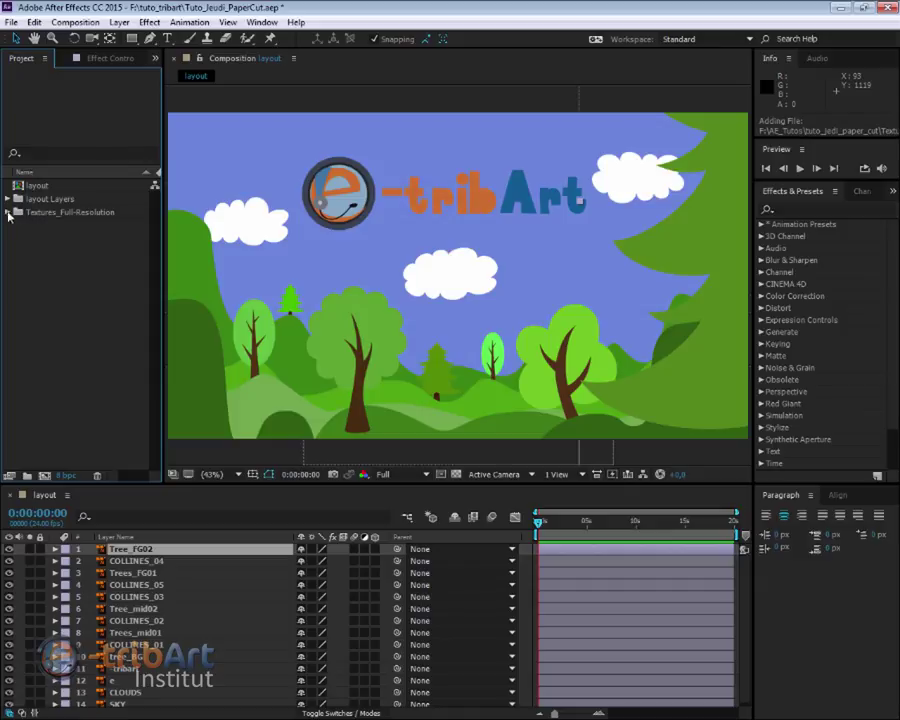
{"action": "left_click", "coordinate": [9, 213]}
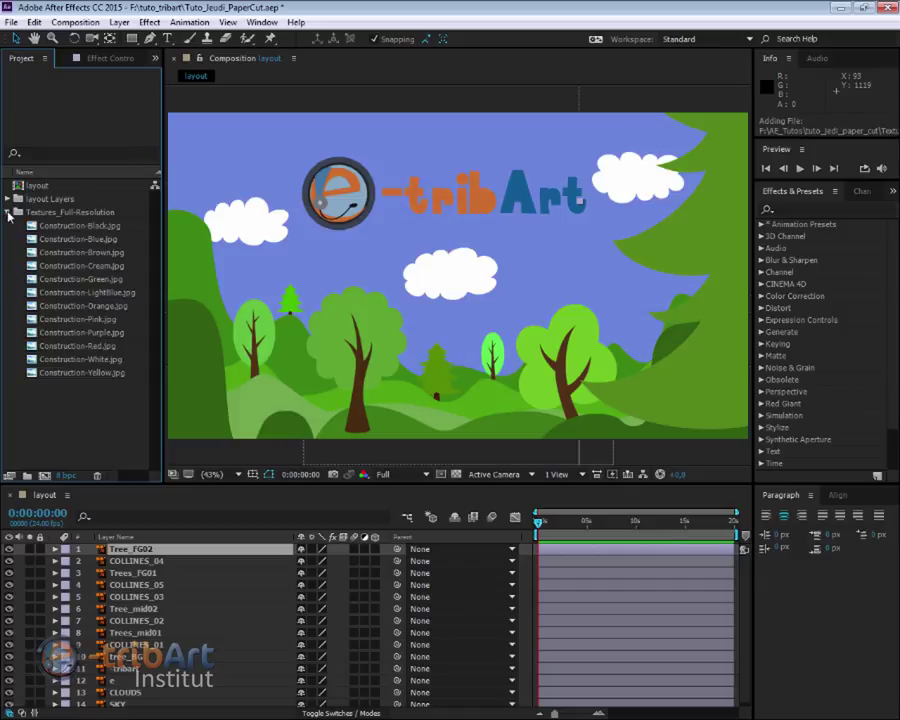
- Open Construction-Green.jpg in an enlarged footage viewer, examine its paper grain up close, and close the viewer
{"action": "left_click", "coordinate": [58, 226]}
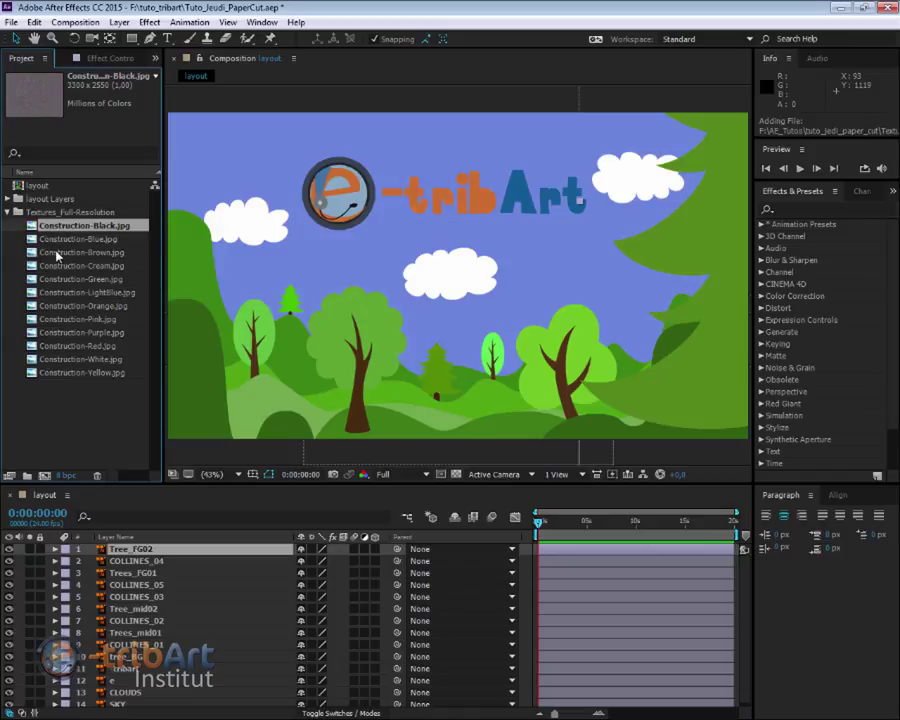
{"action": "left_click", "coordinate": [59, 281]}
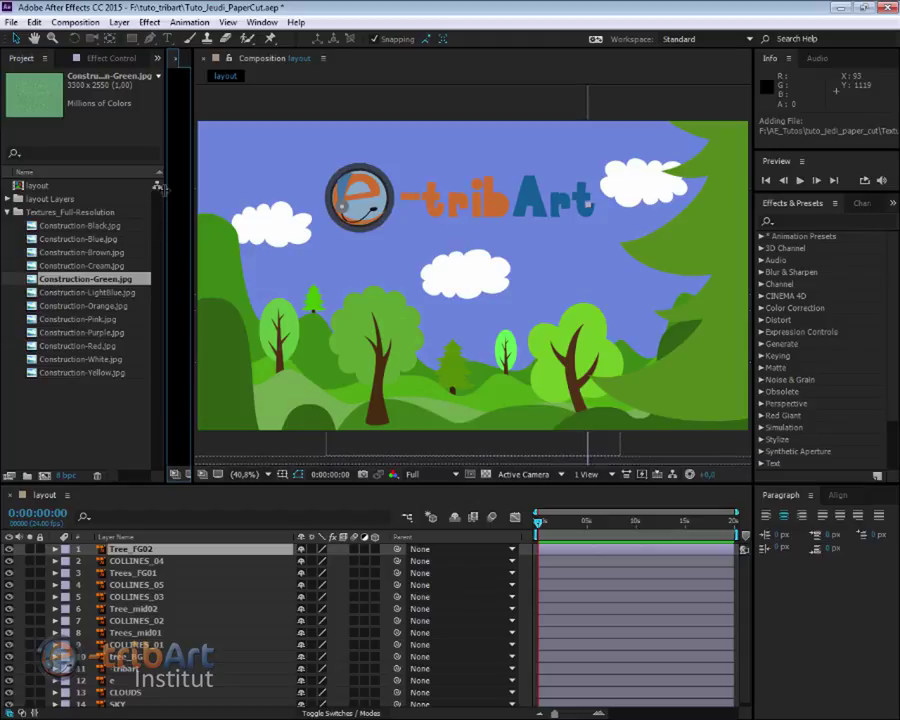
{"action": "left_click_drag", "start_coordinate": [195, 193], "coordinate": [738, 213]}
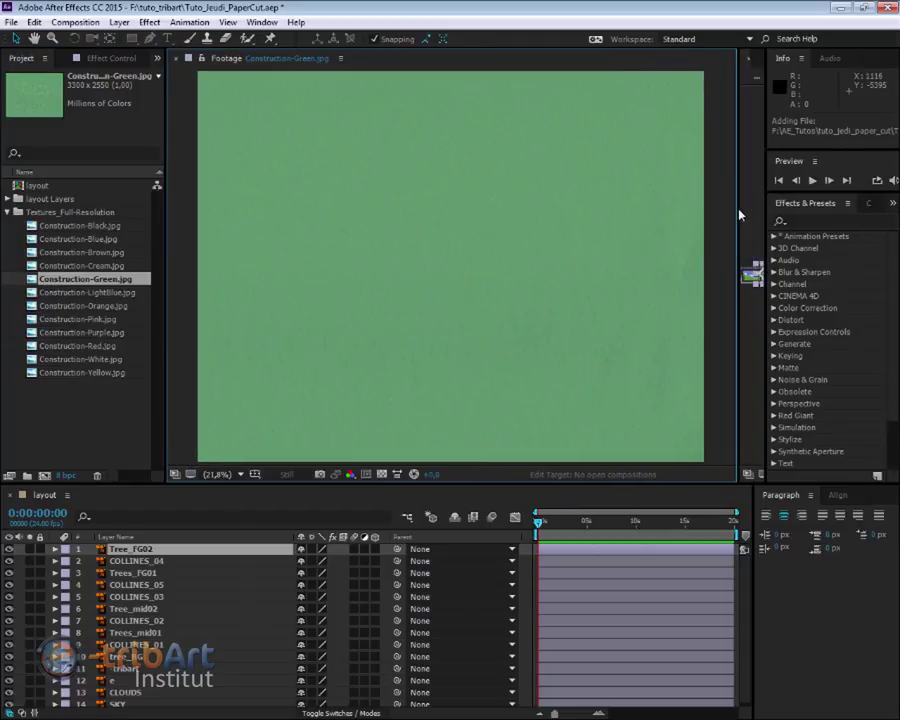
{"action": "scroll", "coordinate": [323, 255], "scroll_direction": "up", "scroll_amount": 5}
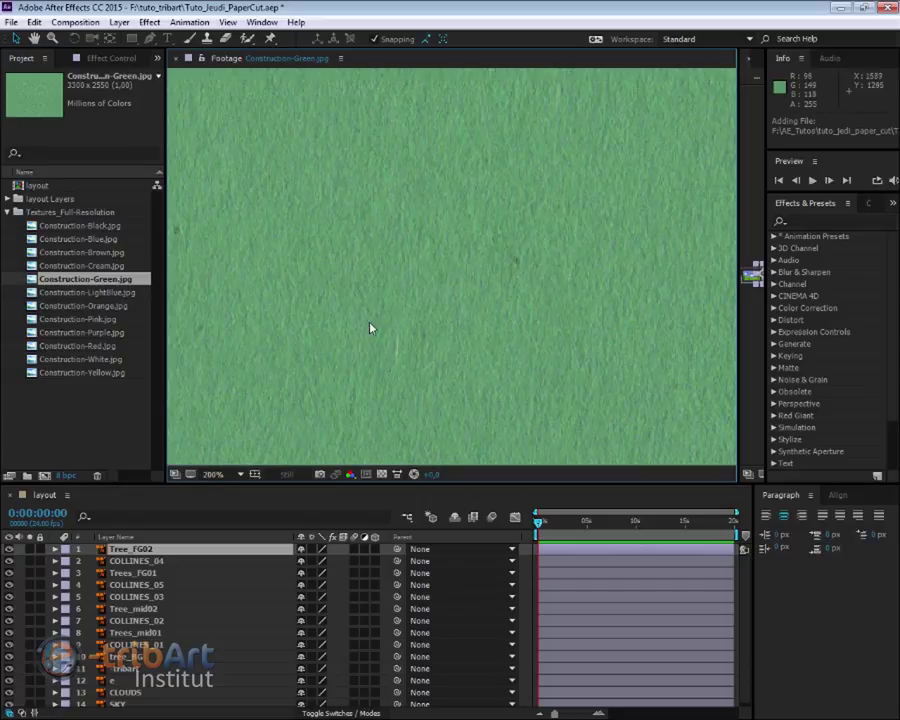
{"action": "scroll", "coordinate": [433, 225], "scroll_direction": "down", "scroll_amount": 6}
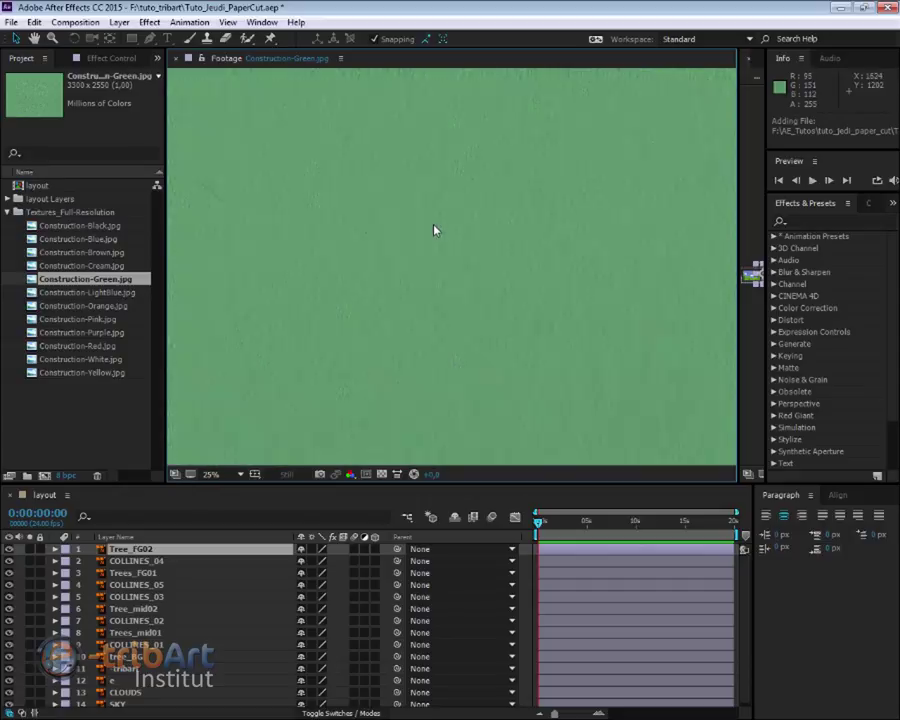
{"action": "scroll", "coordinate": [432, 242], "scroll_direction": "down", "scroll_amount": 1}
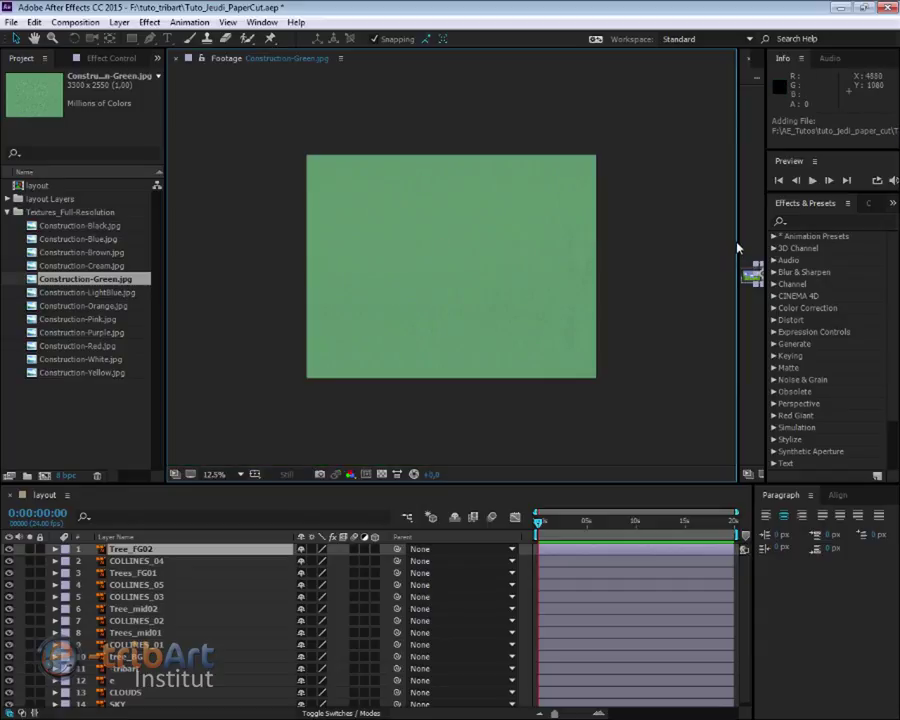
{"action": "left_click_drag", "start_coordinate": [740, 249], "coordinate": [348, 212]}
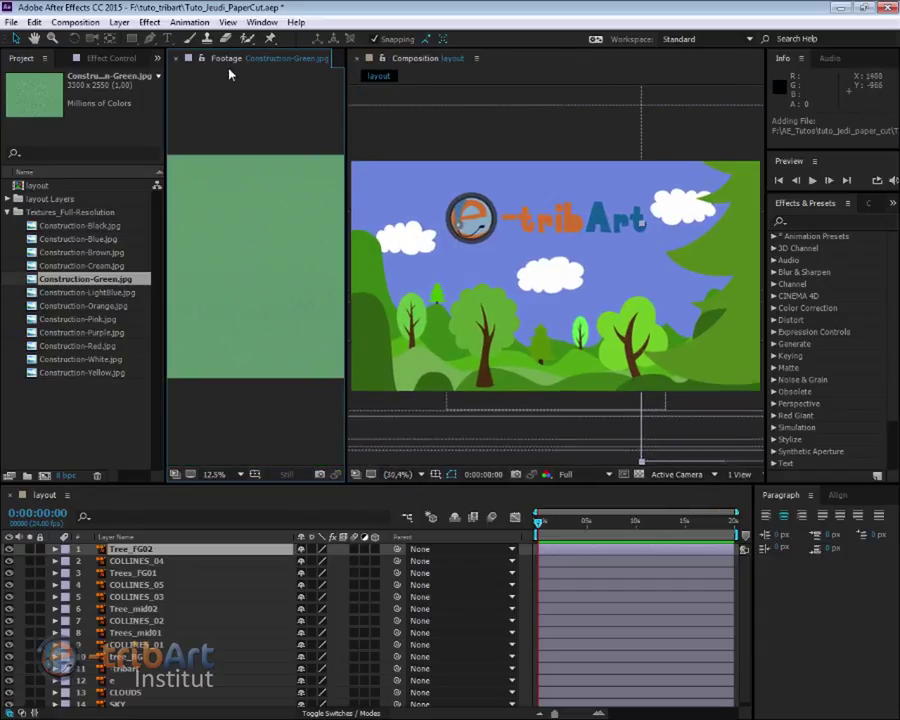
{"action": "left_click", "coordinate": [176, 58]}
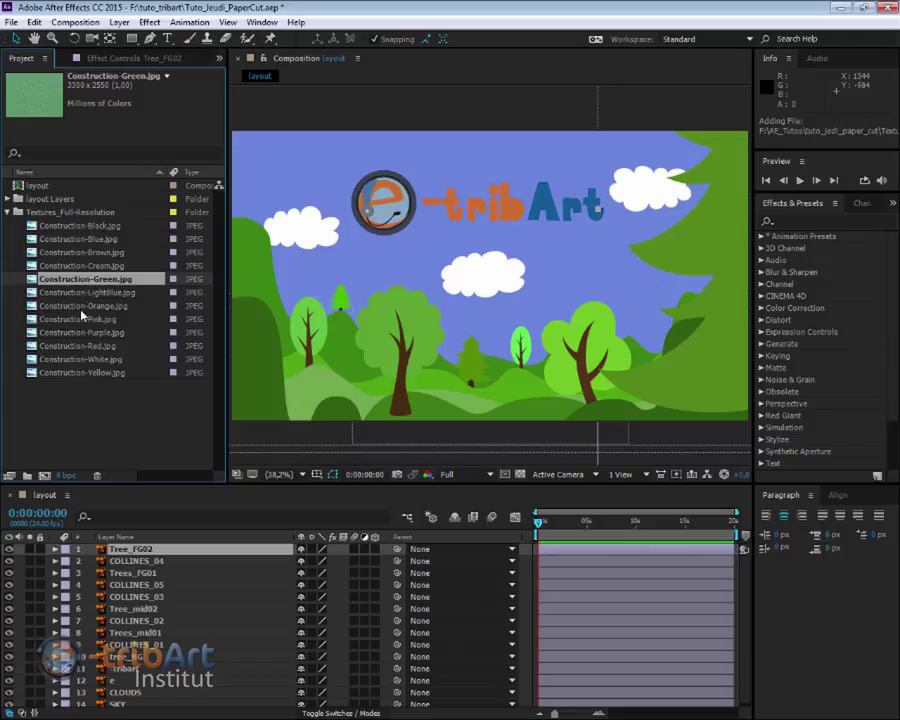
- Add the Construction-Blue.jpg texture to the layout composition directly beneath the SKY layer
{"action": "left_click_drag", "start_coordinate": [68, 281], "coordinate": [126, 318]}
{"action": "left_click", "coordinate": [68, 240]}
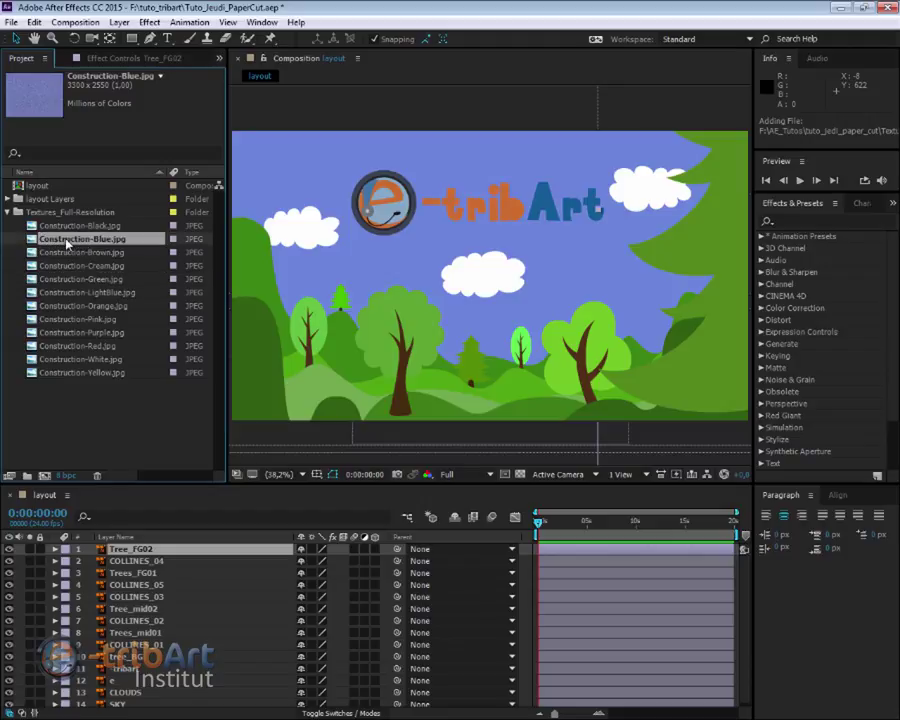
{"action": "scroll", "coordinate": [137, 703], "scroll_direction": "down", "scroll_amount": 1}
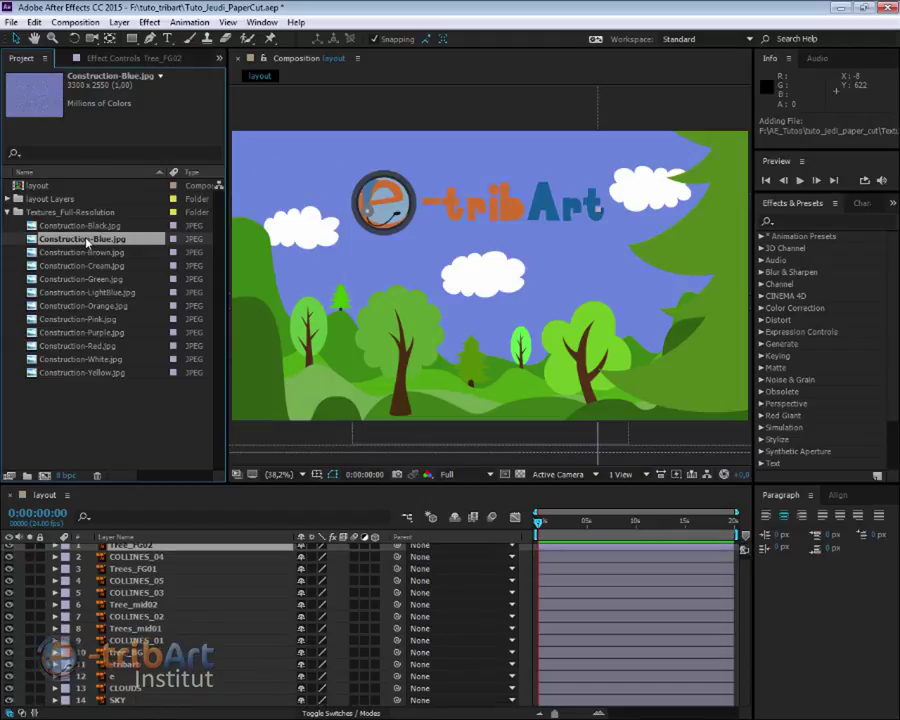
{"action": "left_click_drag", "start_coordinate": [104, 545], "coordinate": [120, 705]}
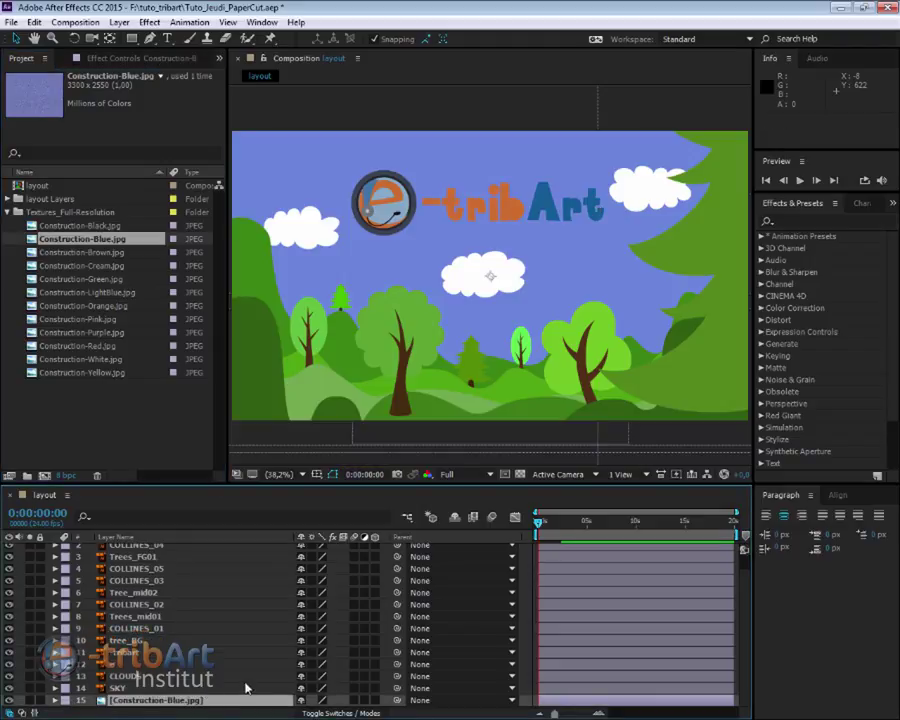
- Show the layers' track matte settings and apply Alpha Matte "SKY" to the Construction-Blue.jpg layer
{"action": "left_click", "coordinate": [350, 713]}
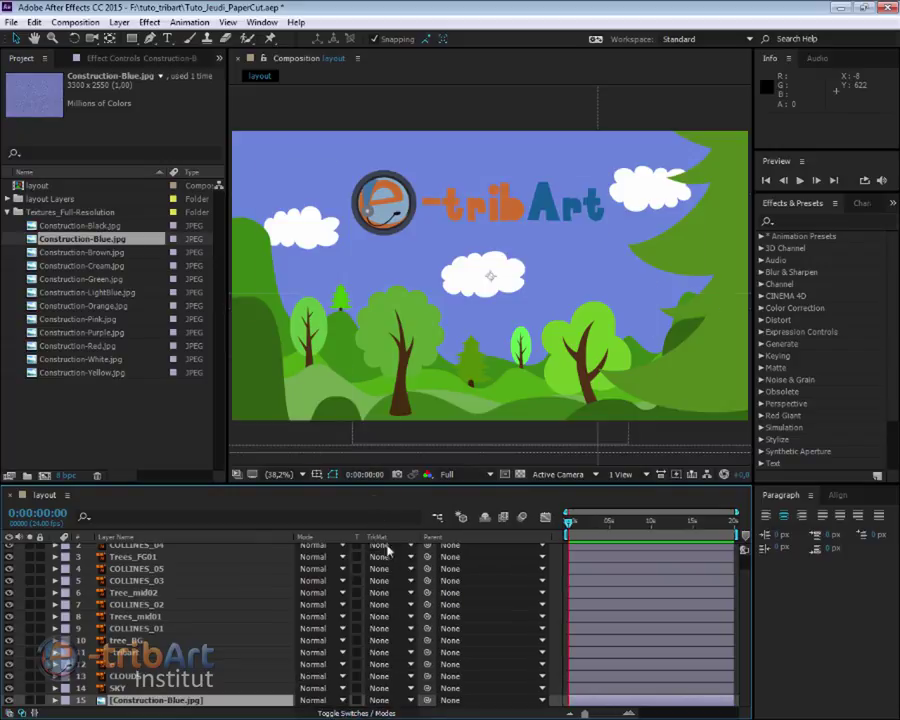
{"action": "left_click", "coordinate": [405, 701]}
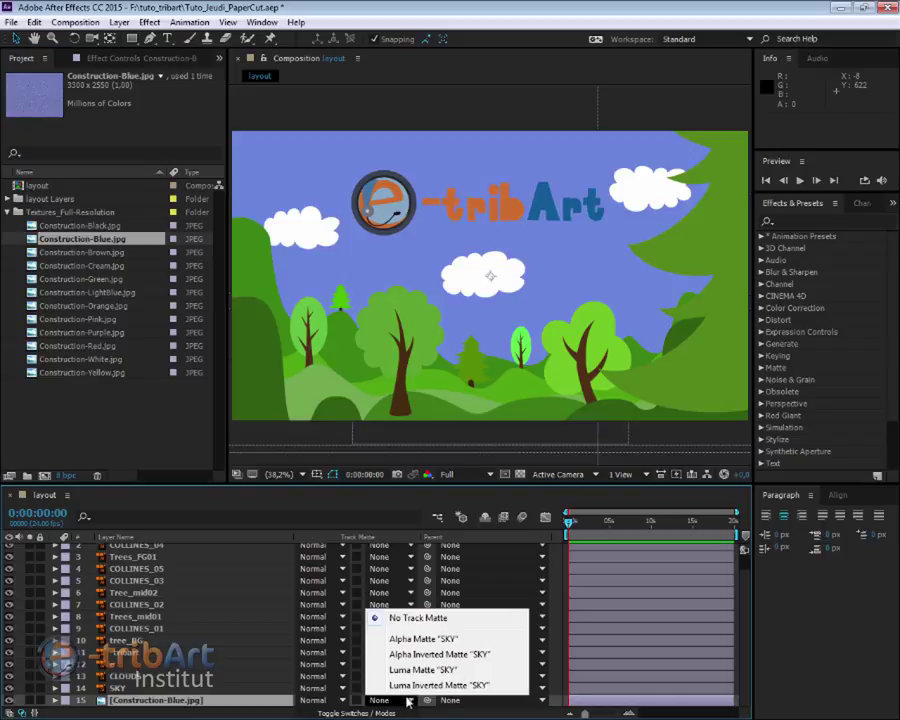
{"action": "left_click", "coordinate": [453, 640]}
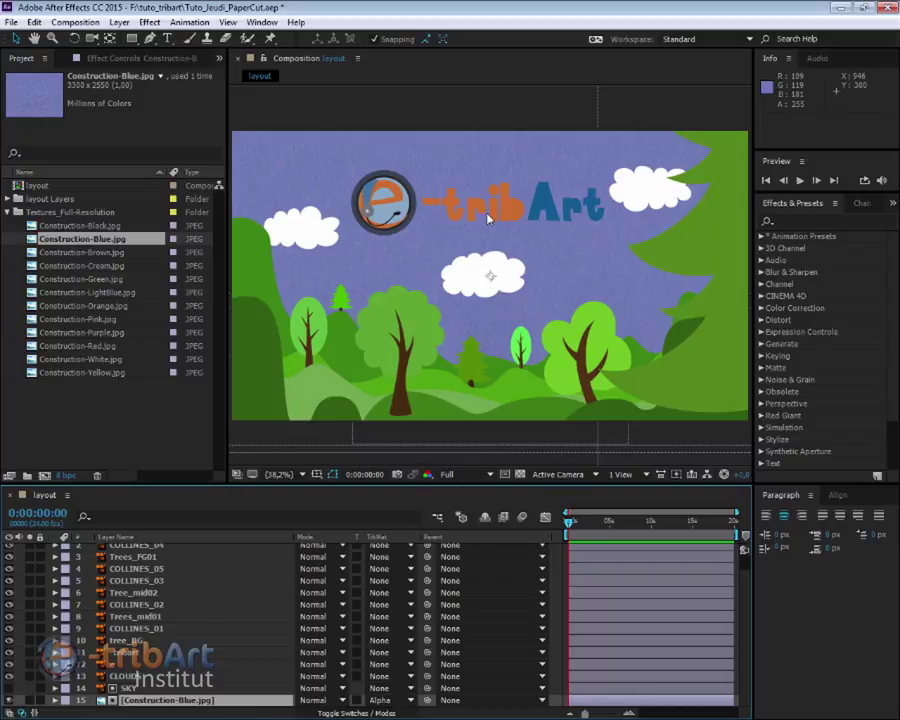
- Examine the blue paper grain of the sky up close around the central cloud
{"action": "scroll", "coordinate": [450, 241], "scroll_direction": "down", "scroll_amount": 3}
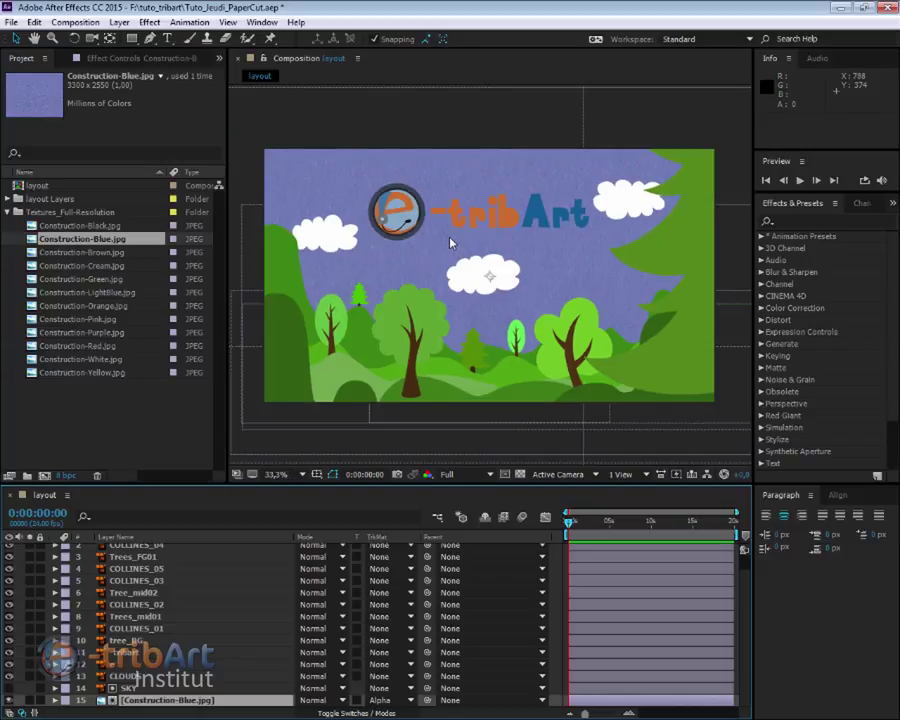
{"action": "key", "text": "period"}
{"action": "key", "text": "period"}
{"action": "key", "text": "period"}
{"action": "key", "text": "period"}
{"action": "key", "text": "period"}
{"action": "key", "text": "period"}
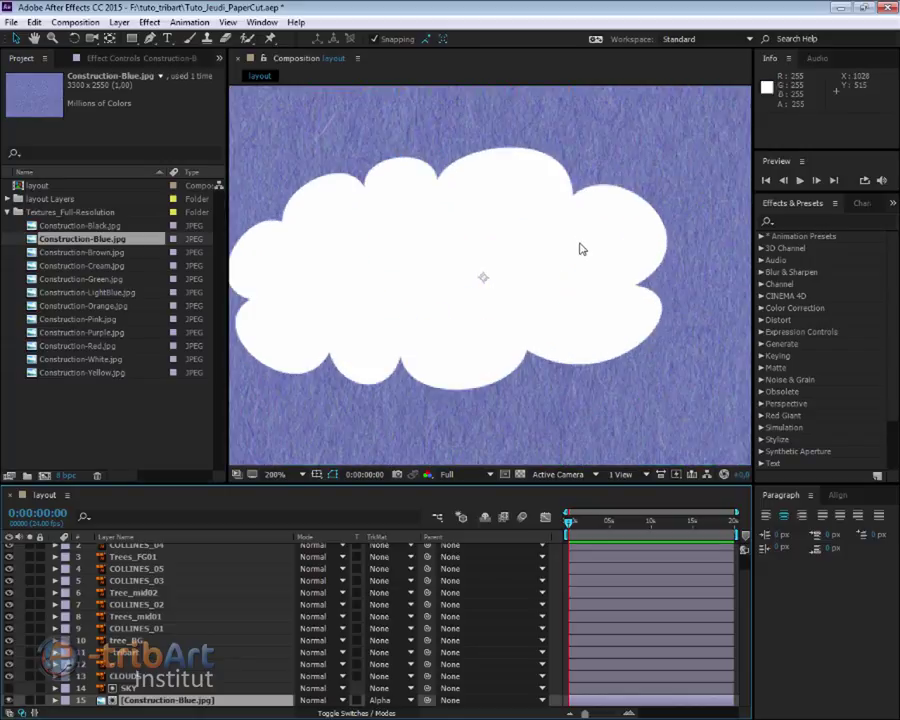
{"action": "key", "text": "comma"}
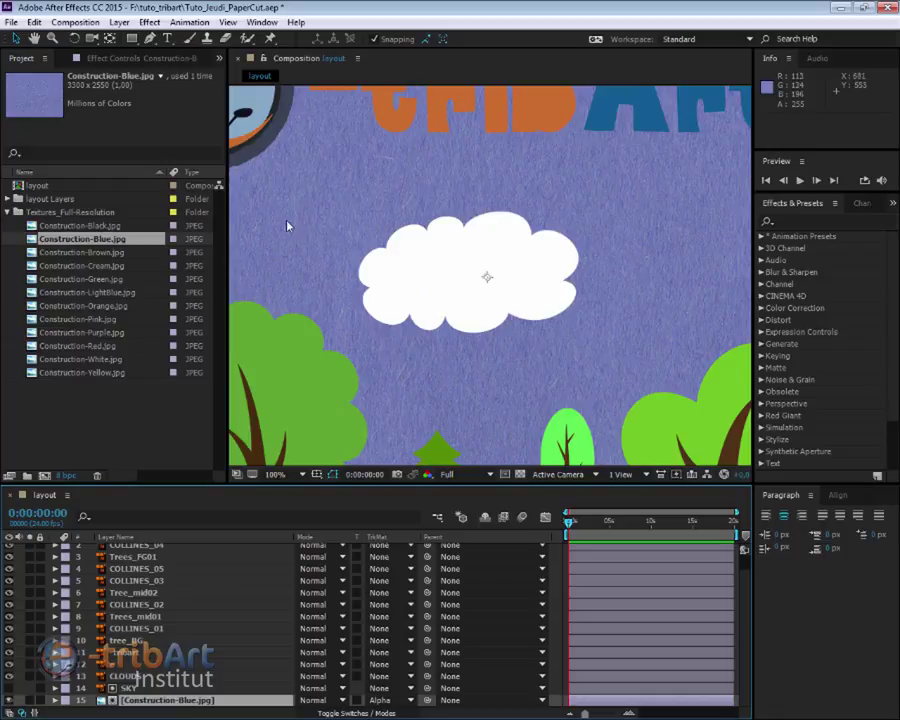
- Scale the Construction-Blue.jpg layer down to 60% for a finer sky grain and check it against the frame
{"action": "key", "text": "comma"}
{"action": "key", "text": "comma"}
{"action": "key", "text": "comma"}
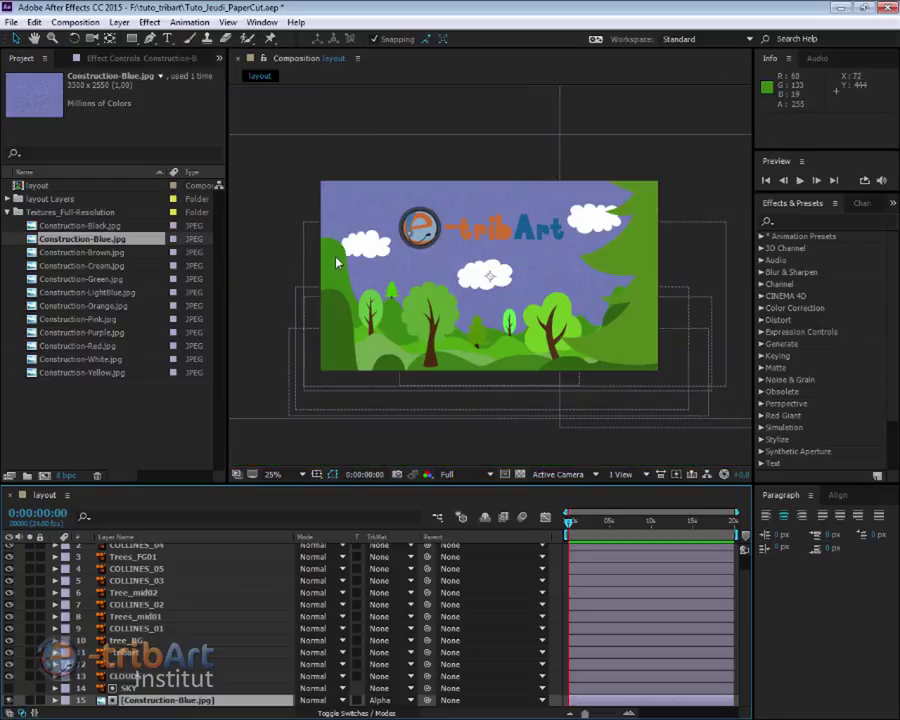
{"action": "key", "text": "comma"}
{"action": "left_click_drag", "start_coordinate": [344, 166], "coordinate": [401, 209]}
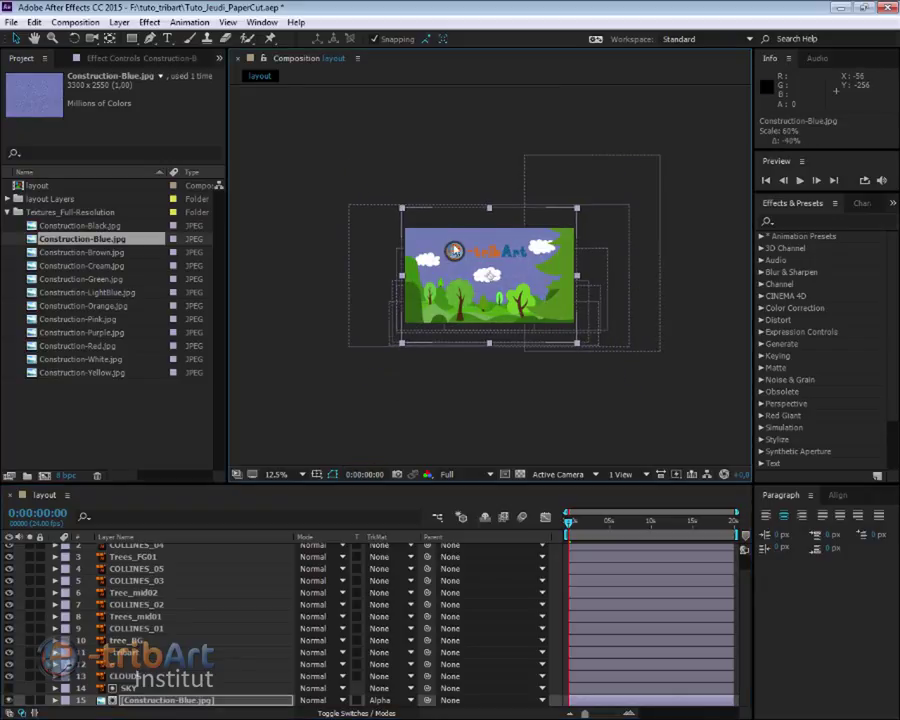
{"action": "scroll", "coordinate": [459, 249], "scroll_direction": "up", "scroll_amount": 6}
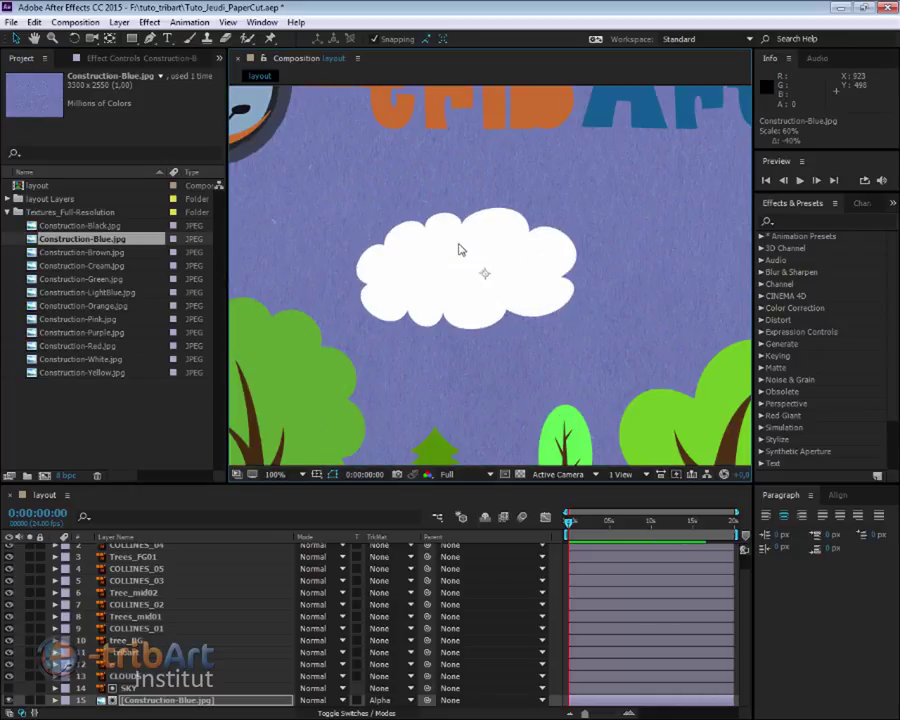
{"action": "scroll", "coordinate": [574, 331], "scroll_direction": "down", "scroll_amount": 4}
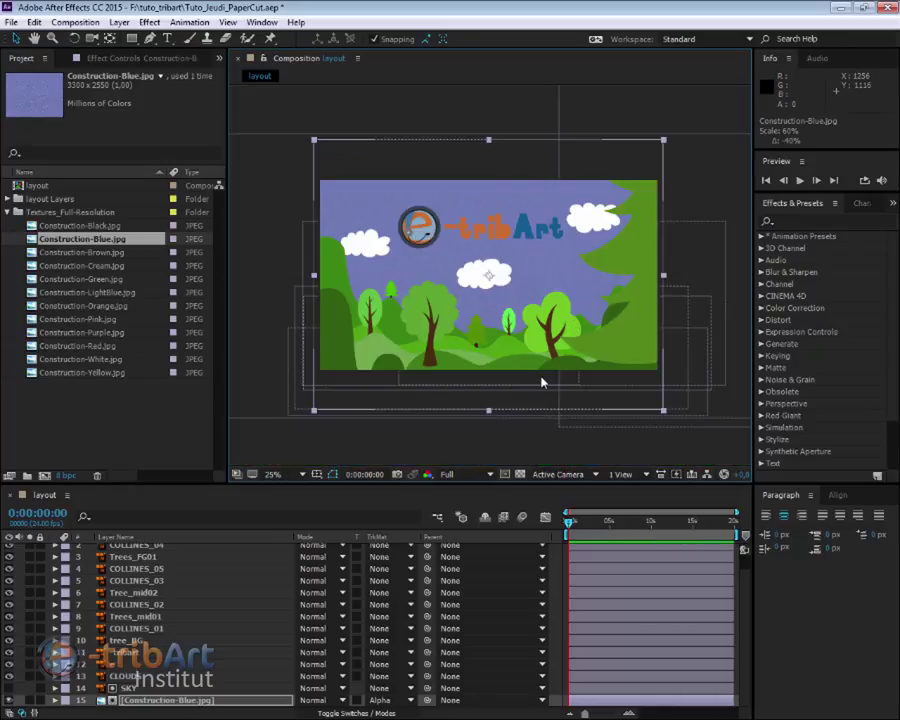
- Place Construction-White.jpg directly beneath the CLOUDS layer, apply Alpha Matte "CLOUDS" to it, and inspect the clouds' paper grain
{"action": "left_click", "coordinate": [222, 678]}
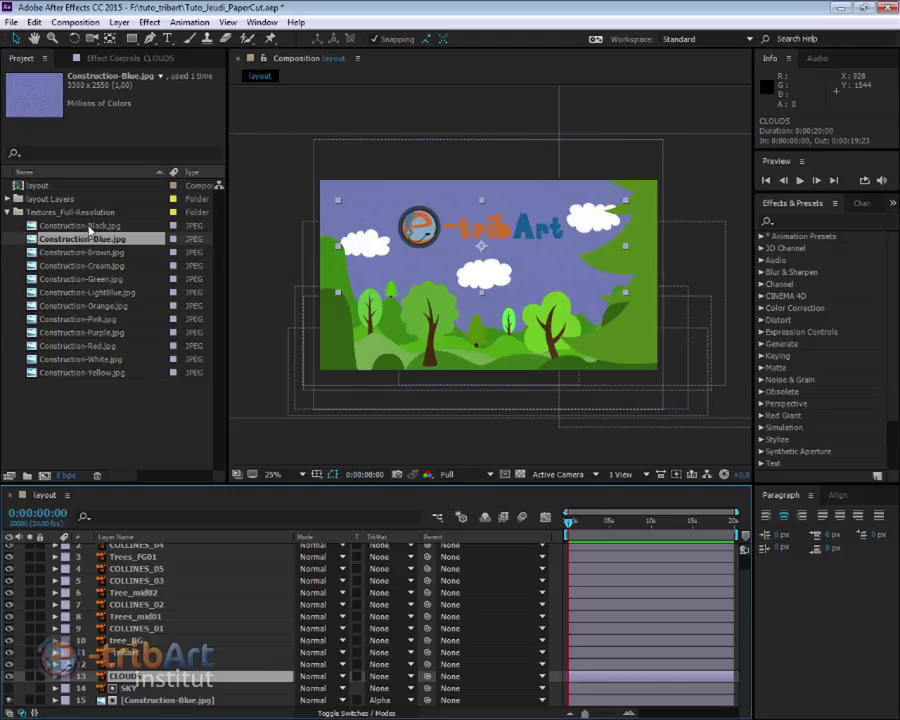
{"action": "left_click_drag", "start_coordinate": [85, 358], "coordinate": [131, 684]}
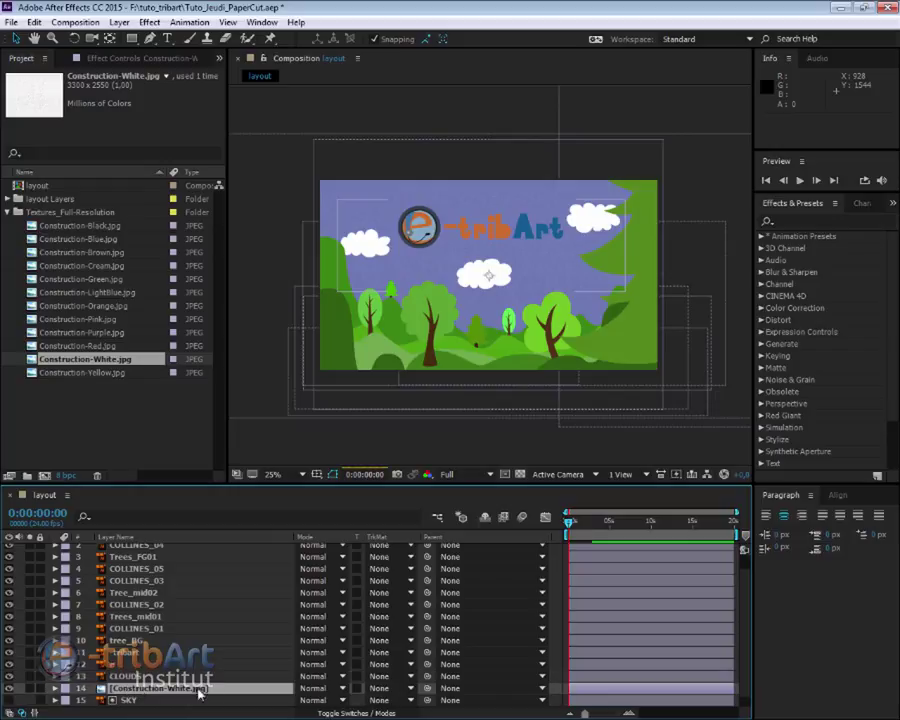
{"action": "left_click", "coordinate": [410, 689]}
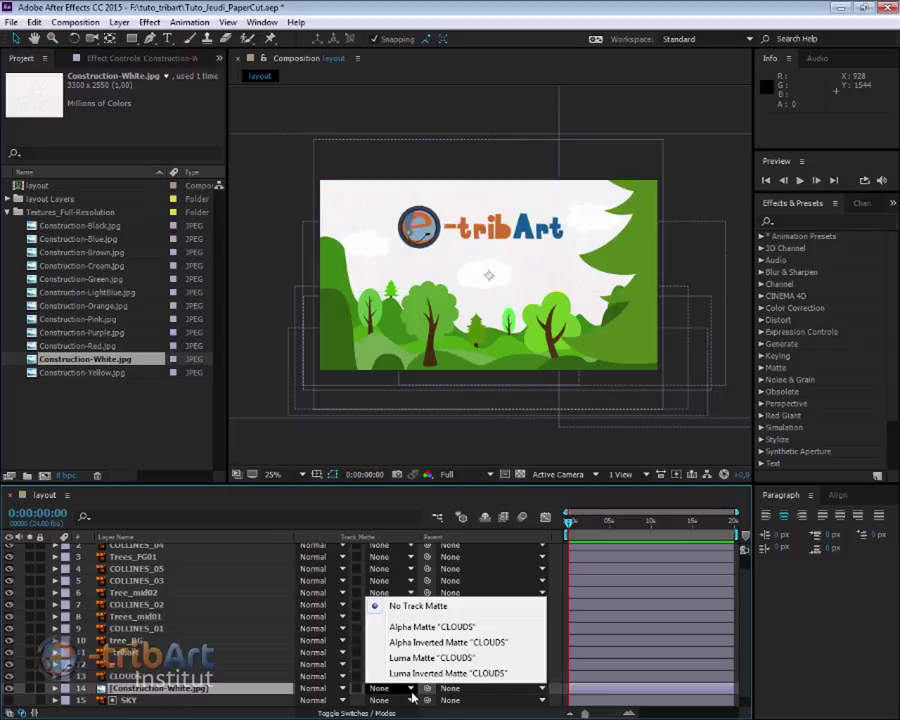
{"action": "left_click", "coordinate": [397, 631]}
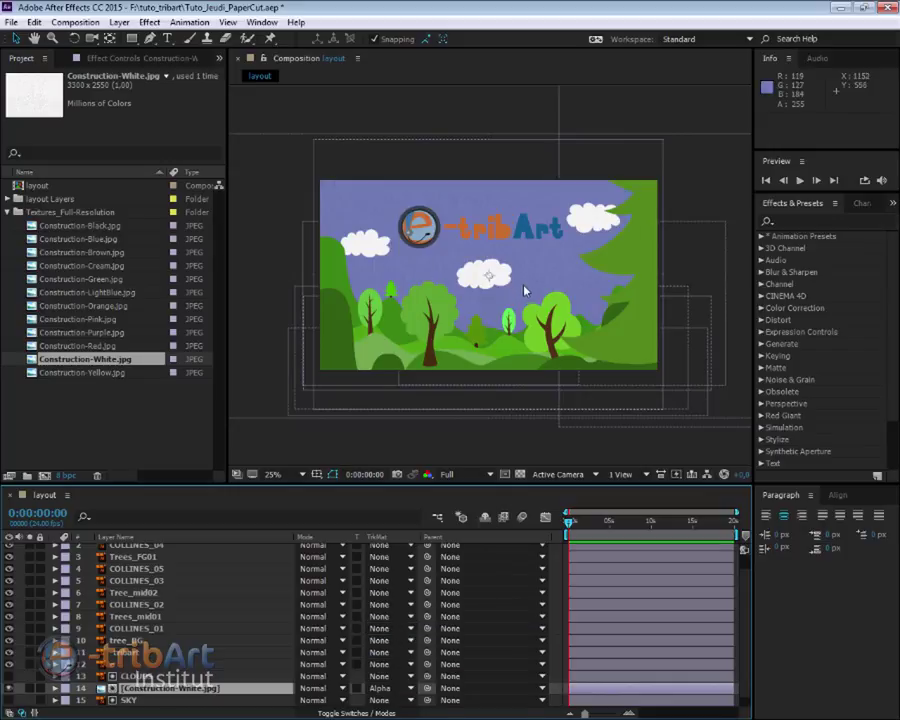
{"action": "key", "text": "period"}
{"action": "key", "text": "period"}
{"action": "key", "text": "period"}
{"action": "key", "text": "period"}
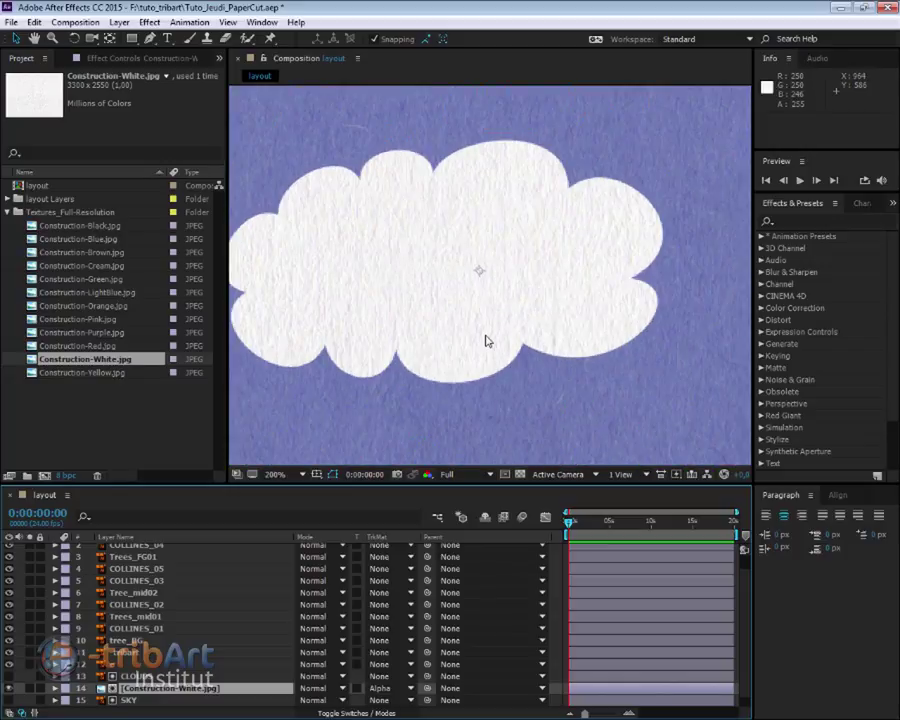
- Scale the Construction-White.jpg layer down to 60% and check the clouds' finer paper grain up close and in the full frame
{"action": "key", "text": "comma"}
{"action": "key", "text": "comma"}
{"action": "key", "text": "comma"}
{"action": "key", "text": "comma"}
{"action": "key", "text": "comma"}
{"action": "key", "text": "comma"}
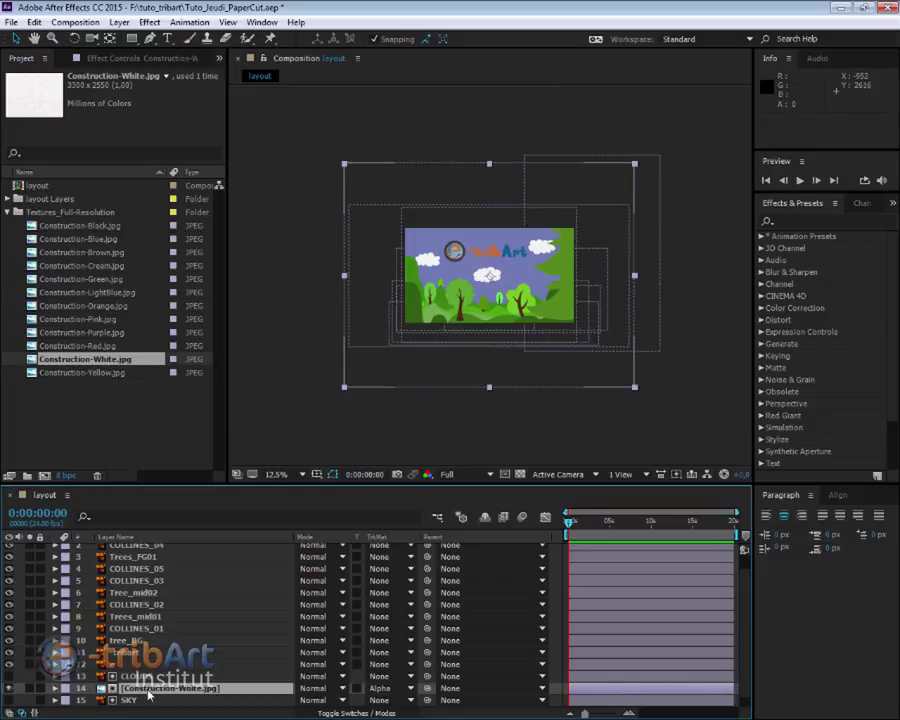
{"action": "left_click_drag", "start_coordinate": [344, 168], "coordinate": [403, 208]}
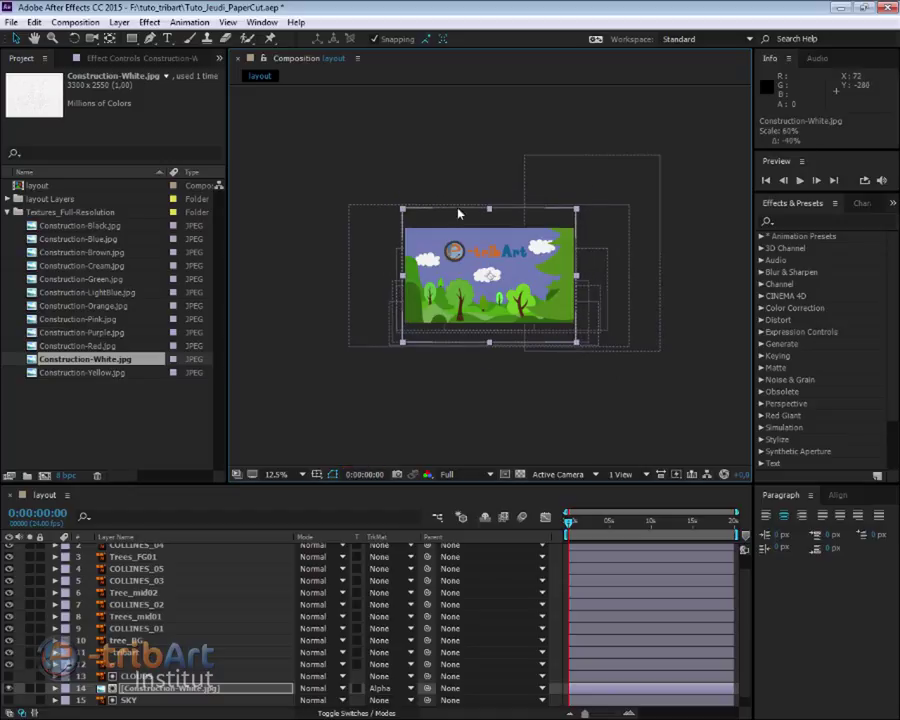
{"action": "scroll", "coordinate": [475, 230], "scroll_direction": "up", "scroll_amount": 8}
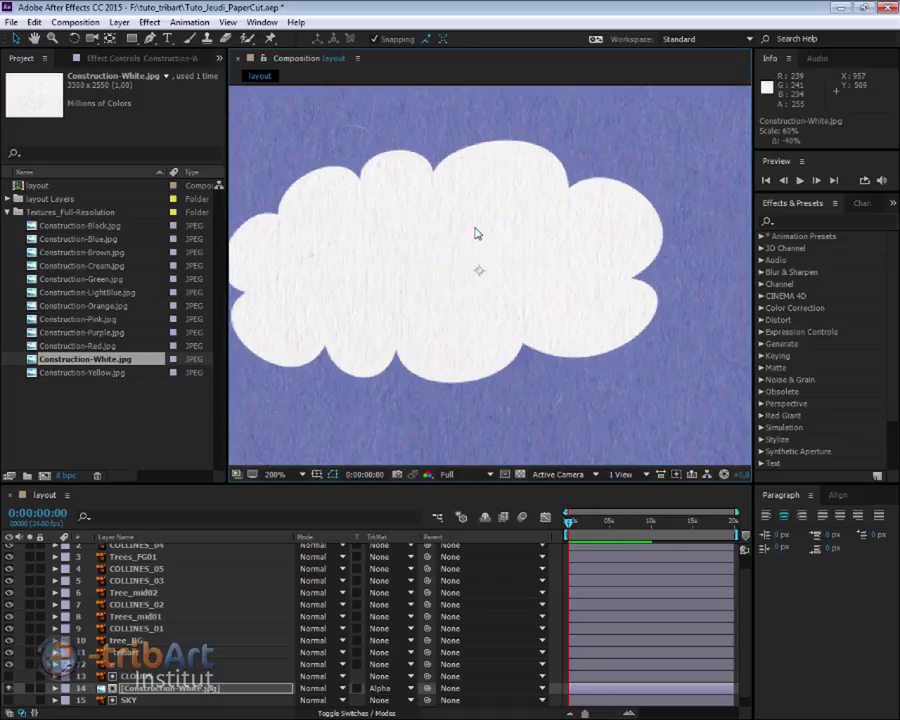
{"action": "scroll", "coordinate": [476, 232], "scroll_direction": "down", "scroll_amount": 2}
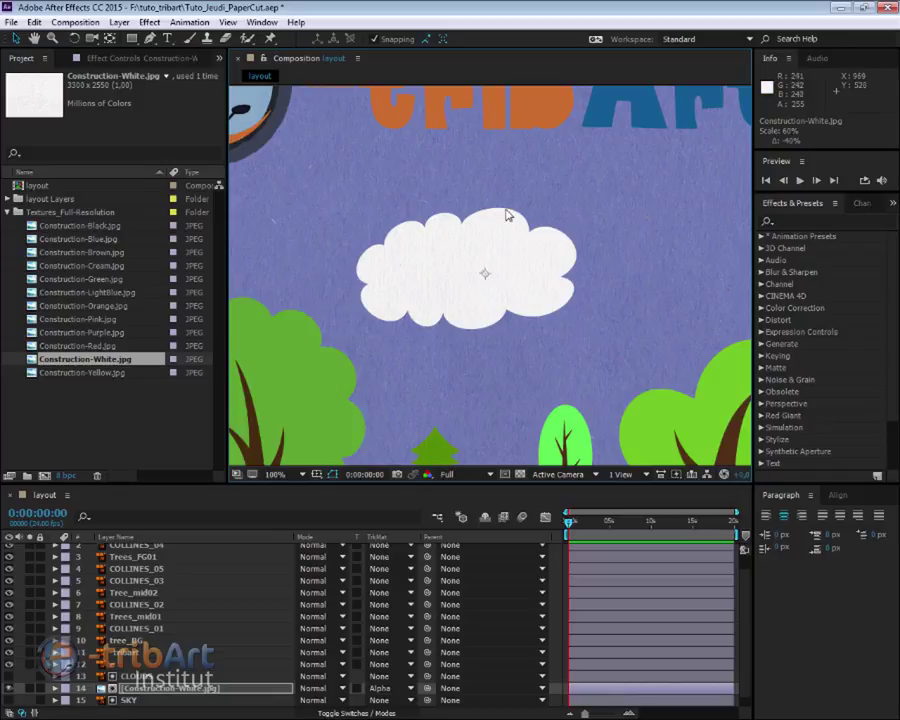
{"action": "key", "text": "comma"}
{"action": "key", "text": "comma"}
{"action": "key", "text": "comma"}
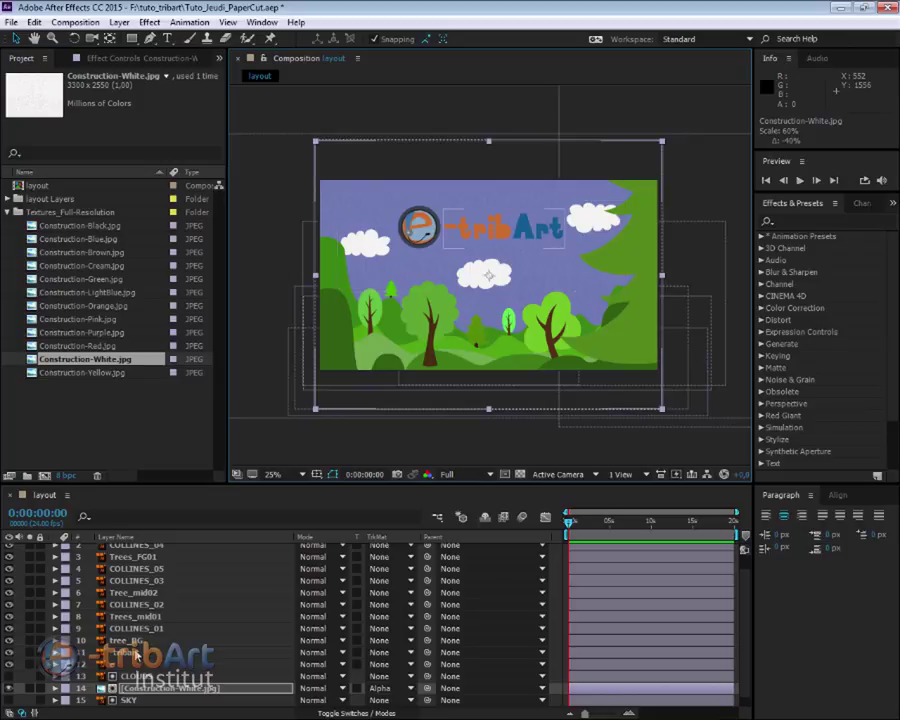
- Place Construction-Blue.jpg directly beneath the -tribart layer and apply Alpha Matte "-tribart" to it
{"action": "left_click", "coordinate": [137, 652]}
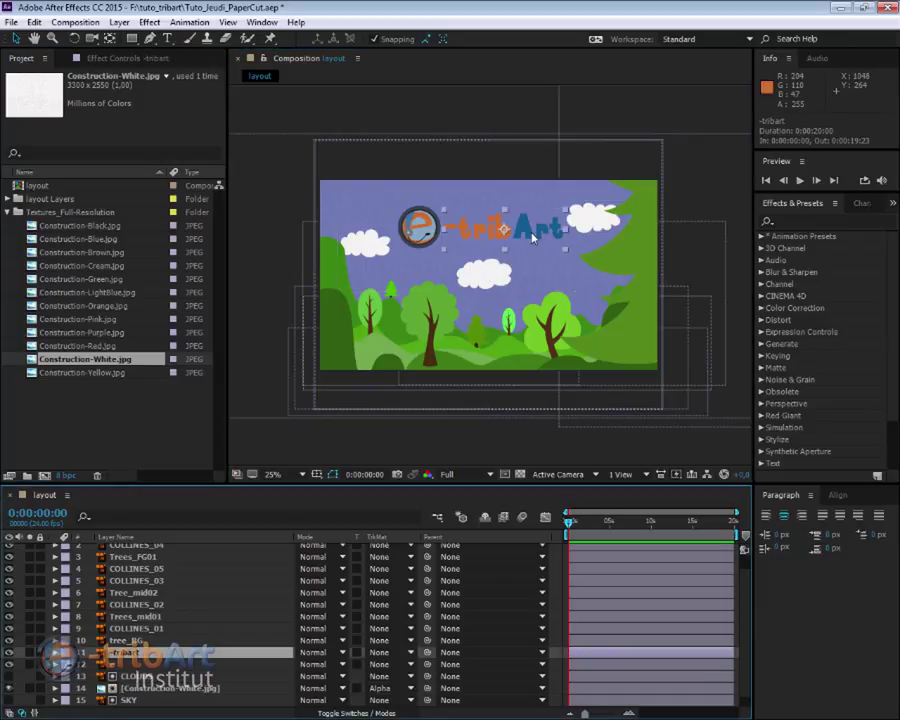
{"action": "key", "text": "period"}
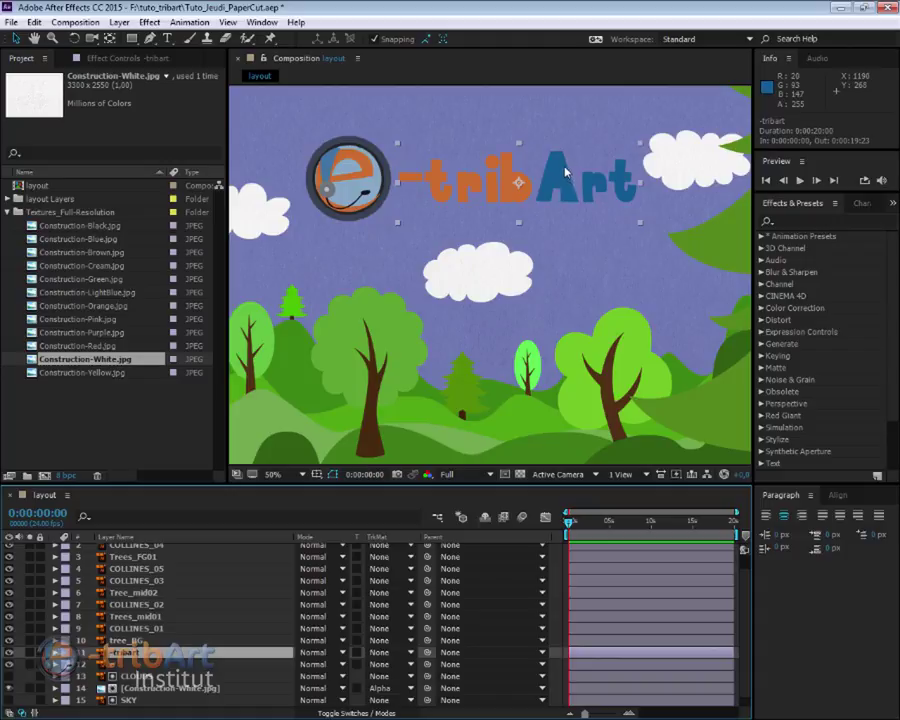
{"action": "left_click", "coordinate": [99, 240]}
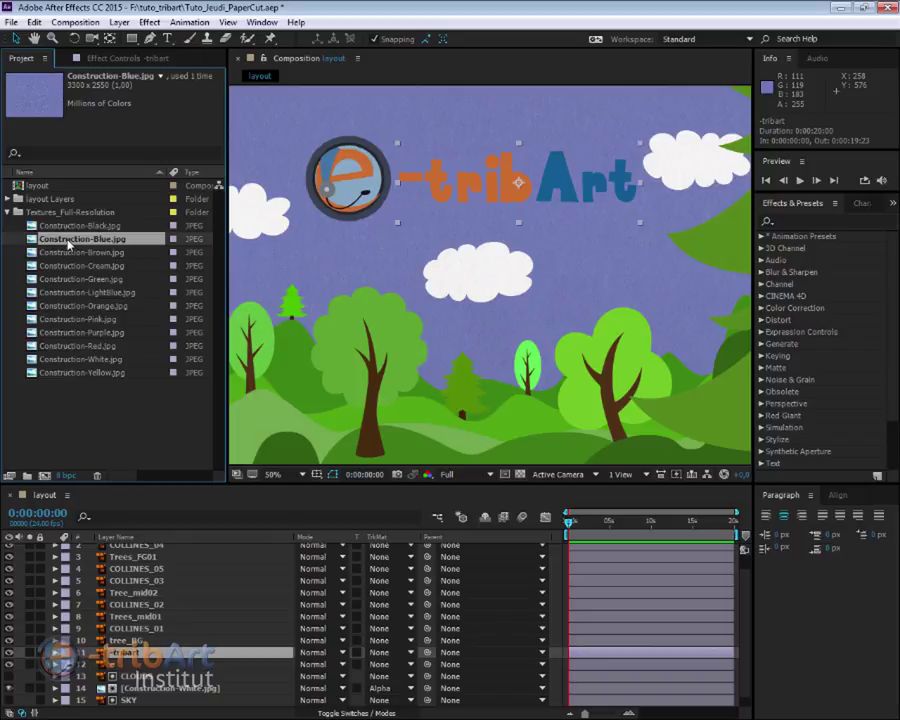
{"action": "left_click_drag", "start_coordinate": [68, 245], "coordinate": [140, 662]}
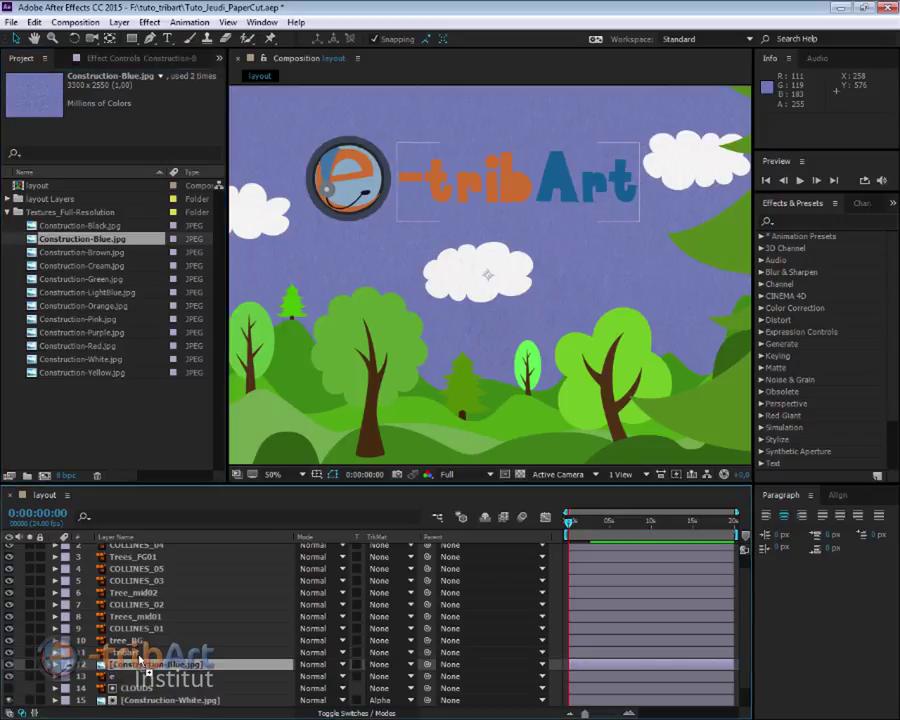
{"action": "left_click", "coordinate": [410, 665]}
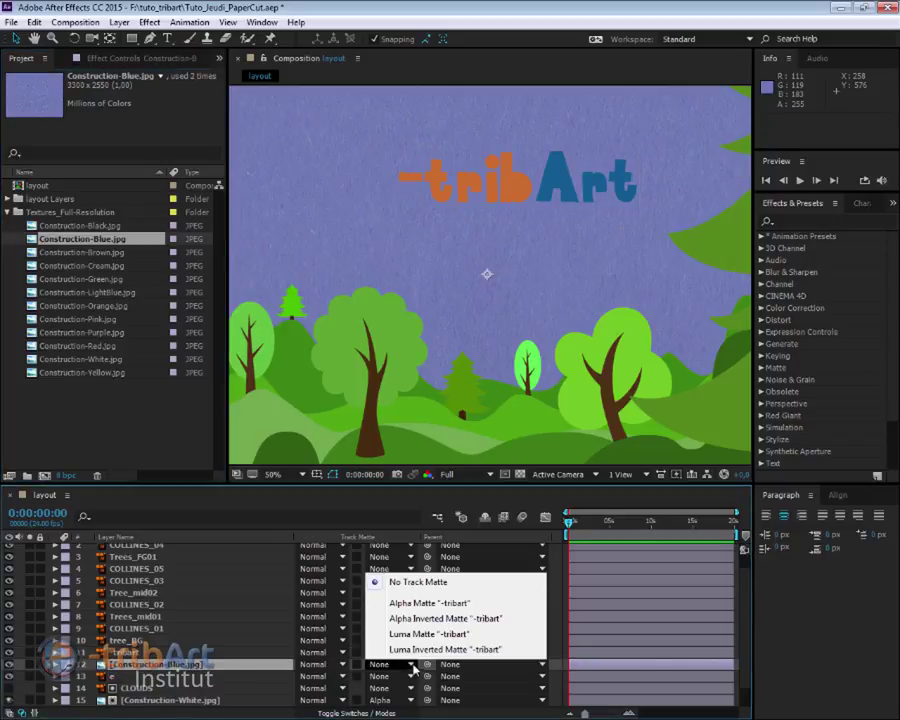
{"action": "left_click", "coordinate": [420, 604]}
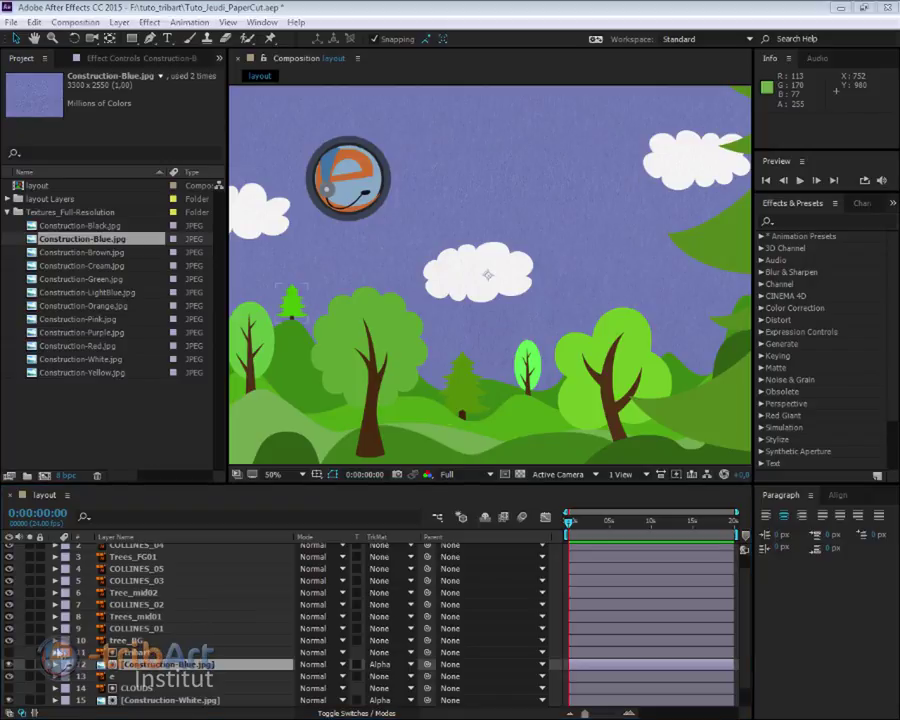
- Make the -tribart layer visible again and set its blending mode to Overlay
{"action": "left_click", "coordinate": [9, 653]}
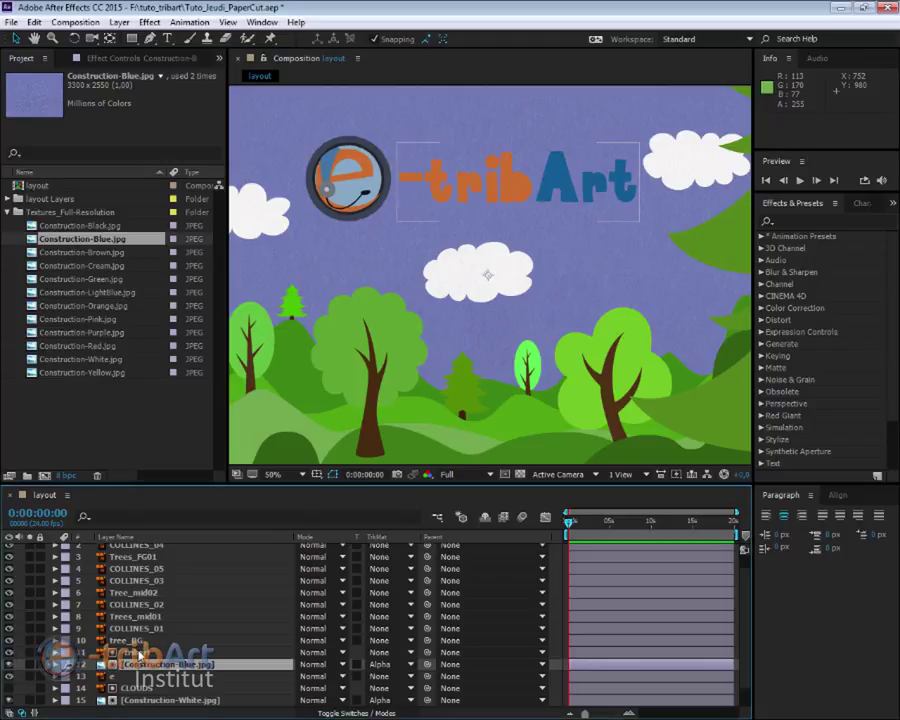
{"action": "left_click", "coordinate": [343, 655]}
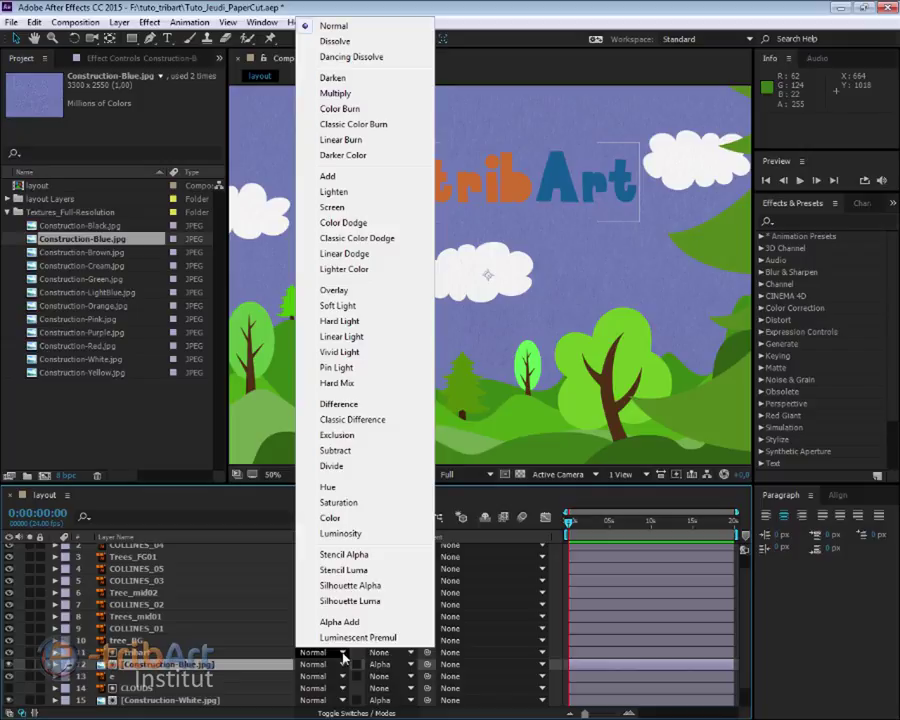
{"action": "left_click", "coordinate": [352, 290]}
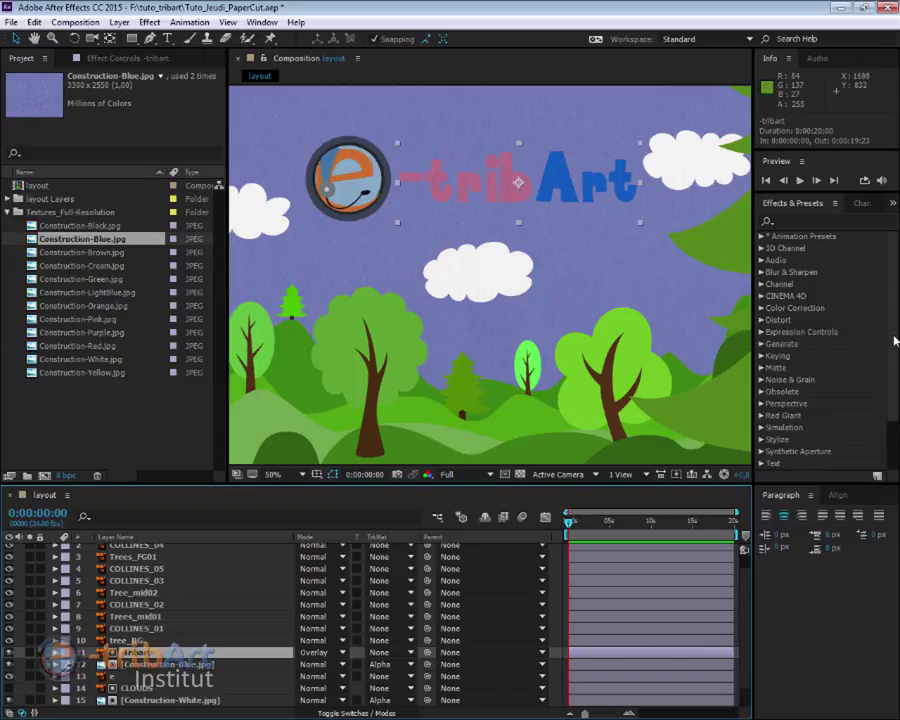
- Apply the Tritone color correction effect to the Construction-Blue.jpg layer beneath -tribart
{"action": "scroll", "coordinate": [882, 437], "scroll_direction": "down", "scroll_amount": 2}
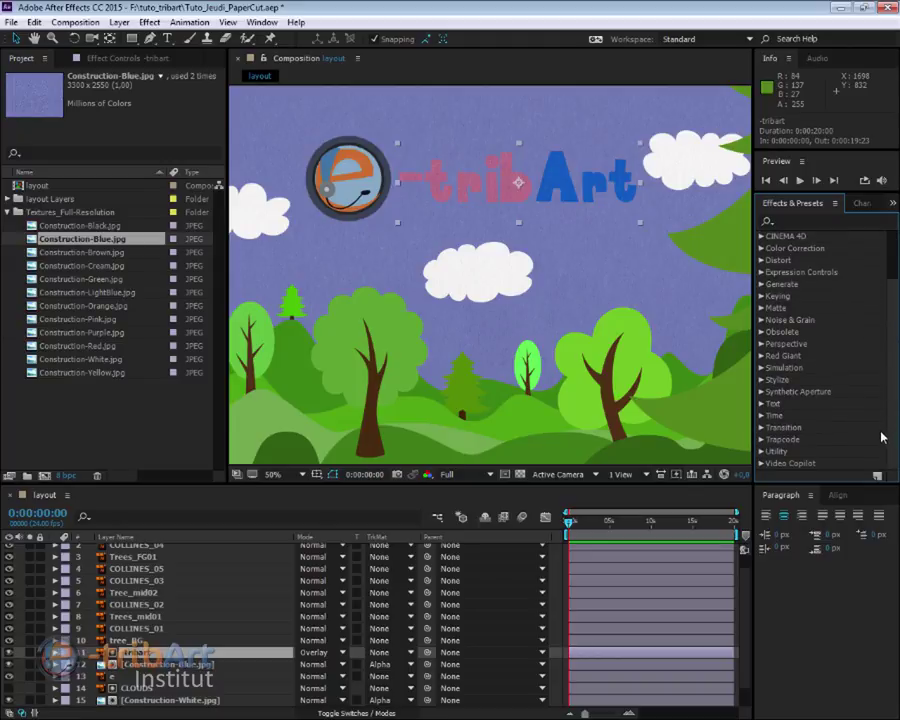
{"action": "scroll", "coordinate": [886, 330], "scroll_direction": "up", "scroll_amount": 2}
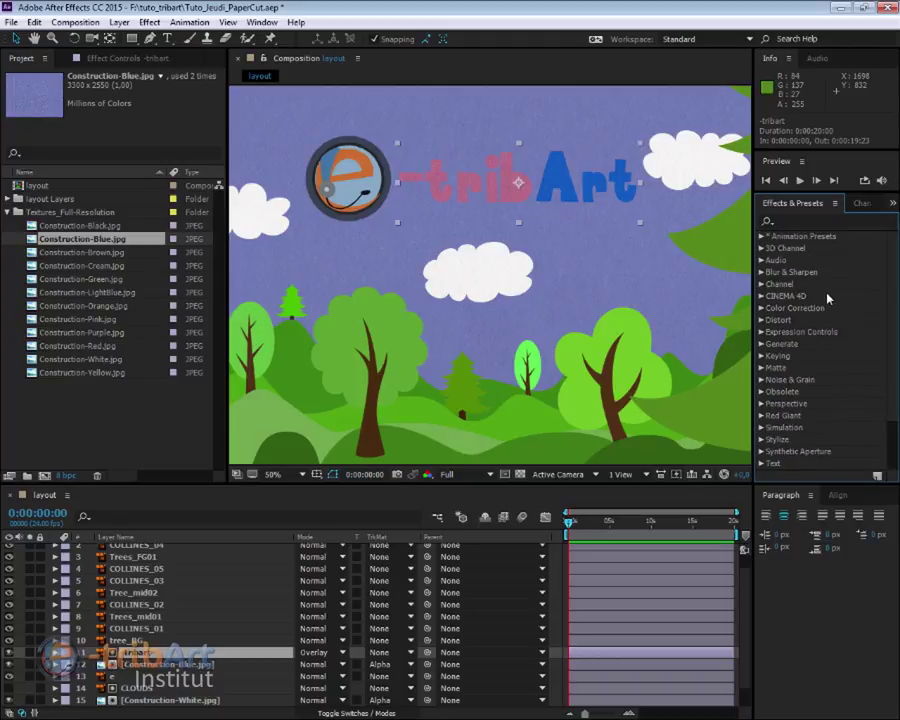
{"action": "left_click", "coordinate": [762, 308]}
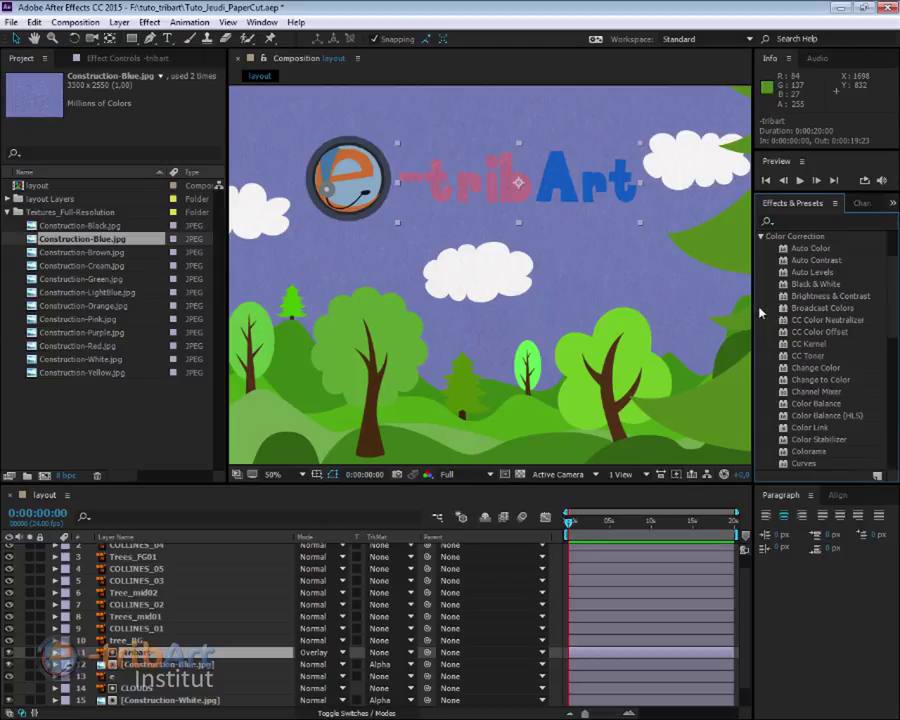
{"action": "scroll", "coordinate": [820, 372], "scroll_direction": "down", "scroll_amount": 3}
{"action": "scroll", "coordinate": [810, 369], "scroll_direction": "down", "scroll_amount": 2}
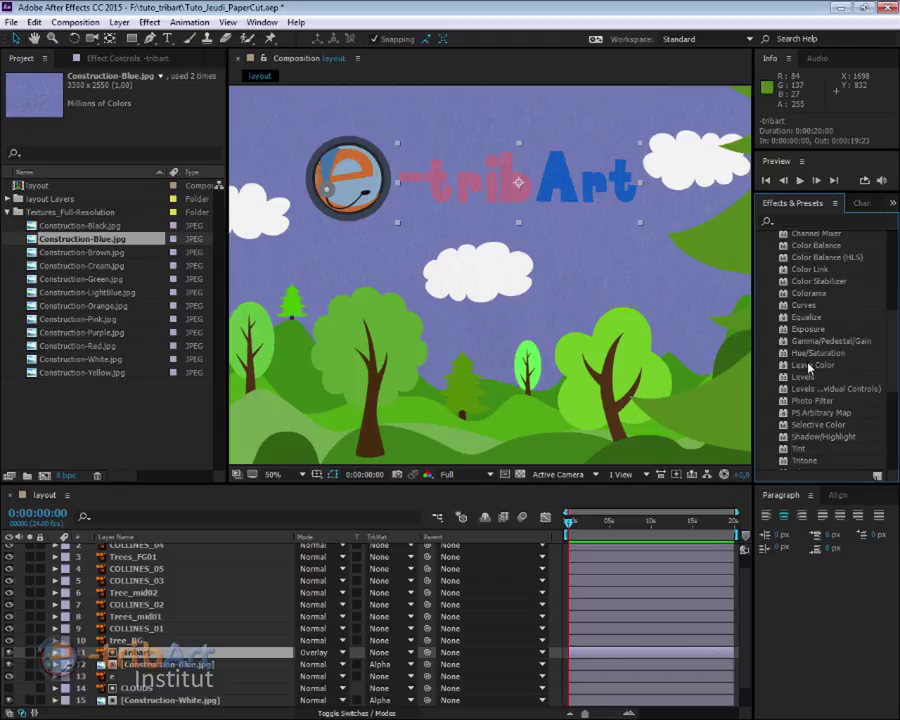
{"action": "scroll", "coordinate": [808, 367], "scroll_direction": "down", "scroll_amount": 2}
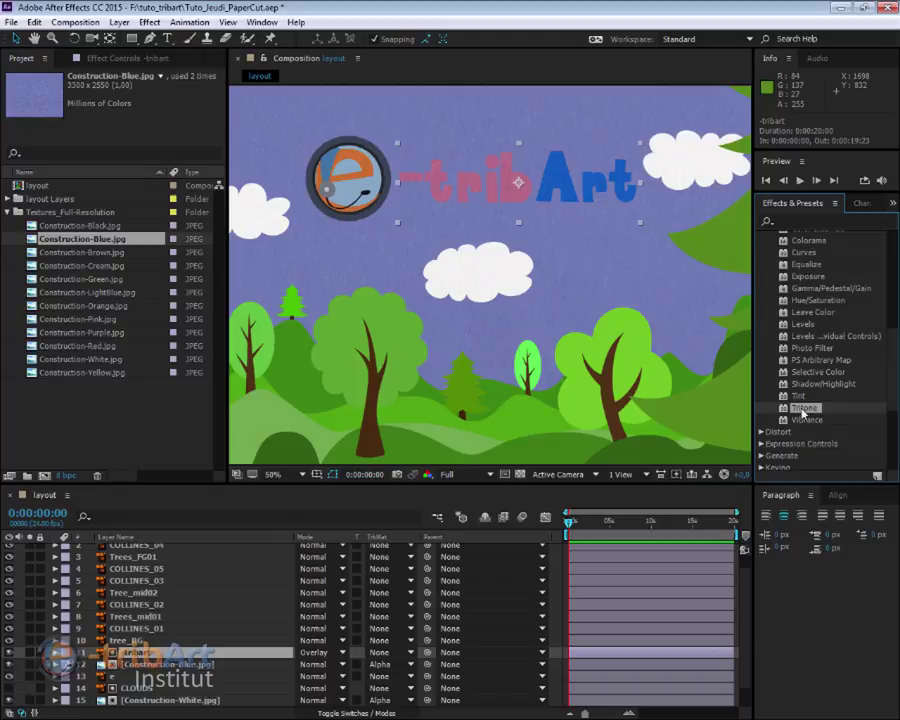
{"action": "left_click", "coordinate": [183, 666]}
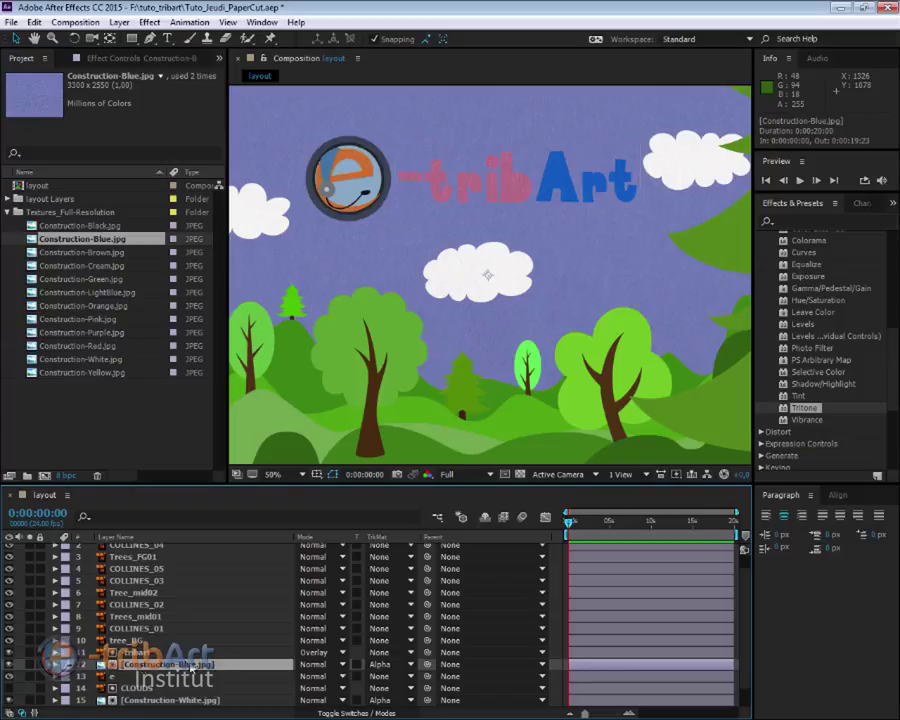
{"action": "double_click", "coordinate": [818, 410]}
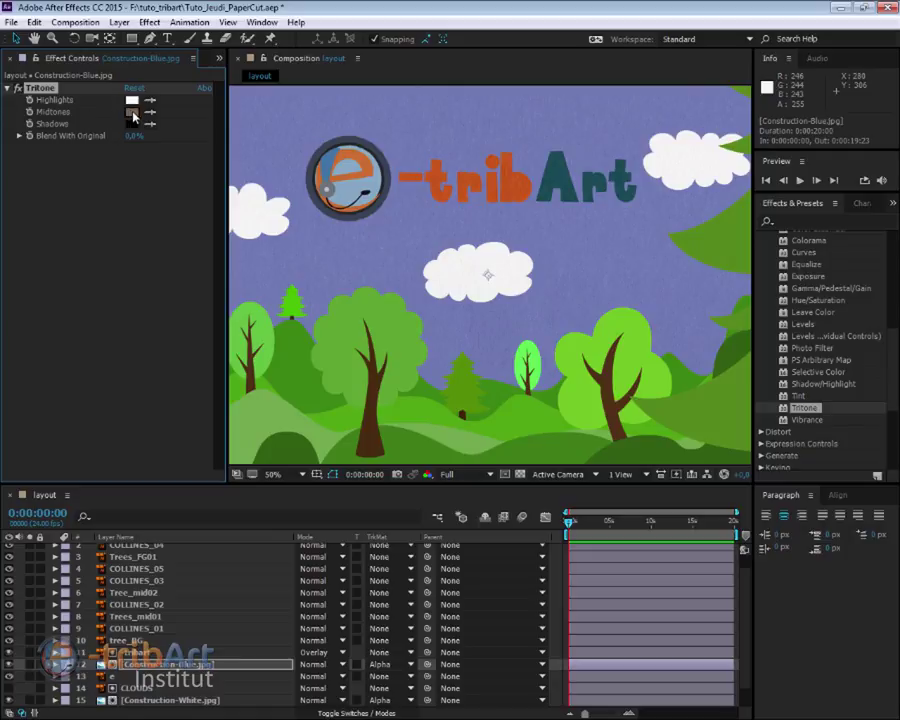
- Set the Tritone midtones of the logo's paper texture to greyish brown #7D7365, judging the lettering's colours up close
{"action": "key", "text": "period"}
{"action": "key", "text": "period"}
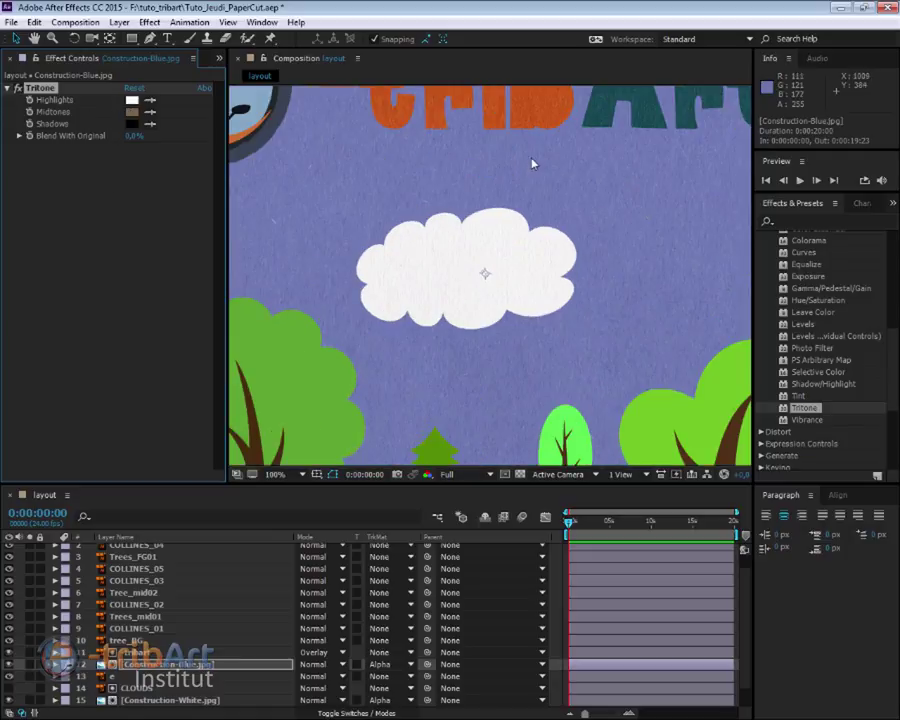
{"action": "scroll", "coordinate": [512, 277], "scroll_direction": "up", "scroll_amount": 4}
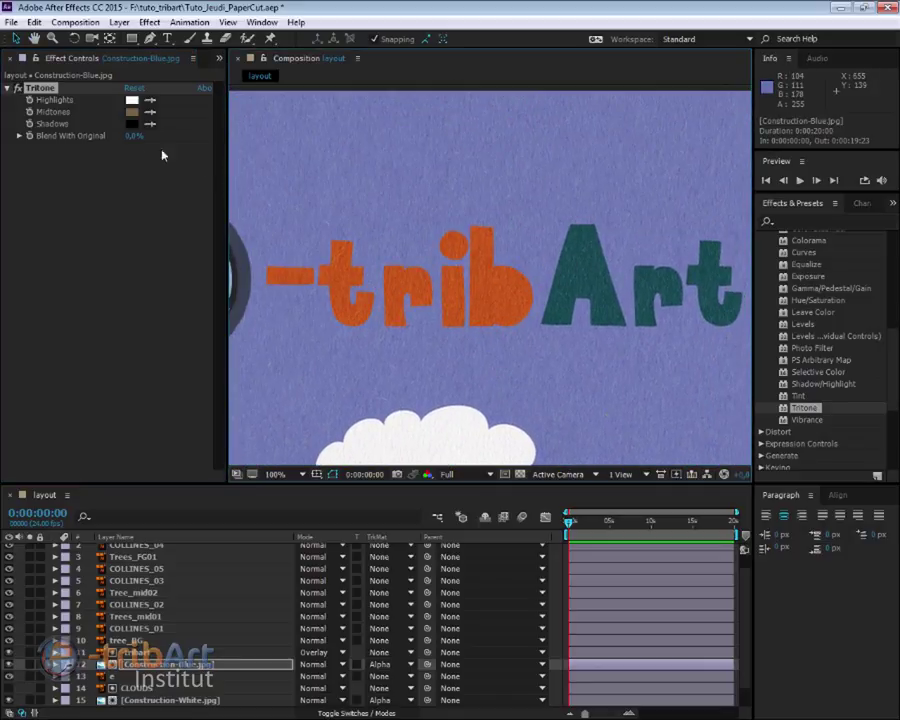
{"action": "left_click", "coordinate": [133, 113]}
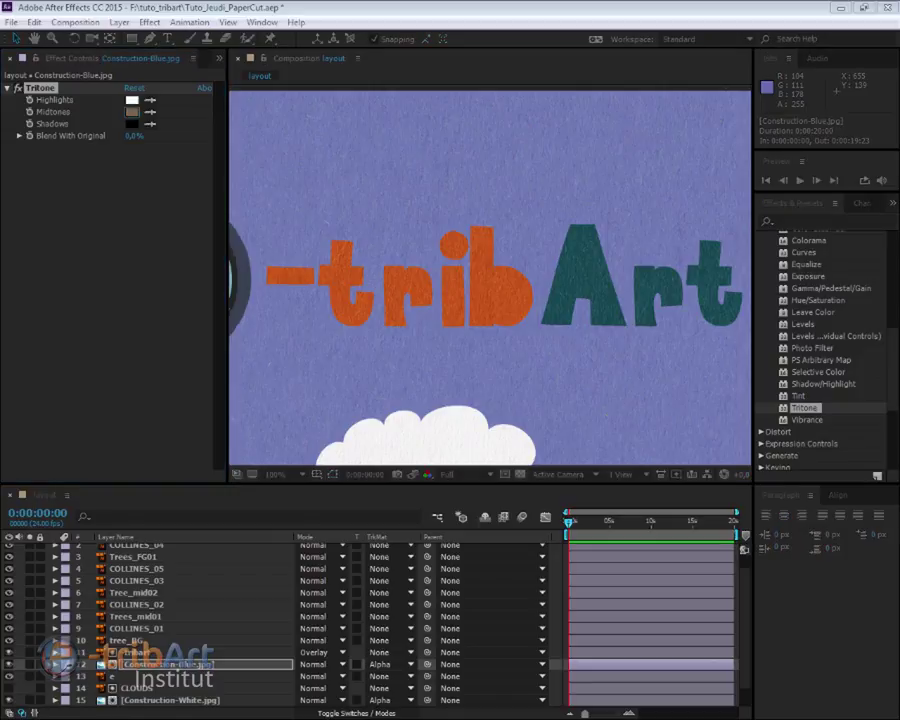
{"action": "left_click_drag", "start_coordinate": [221, 245], "coordinate": [534, 397]}
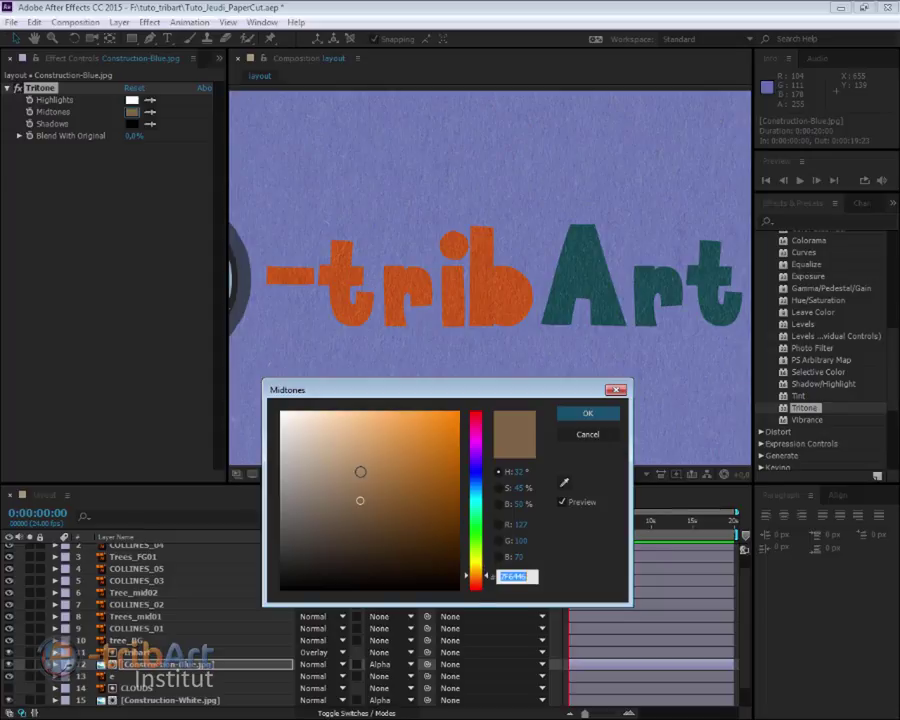
{"action": "left_click", "coordinate": [334, 460]}
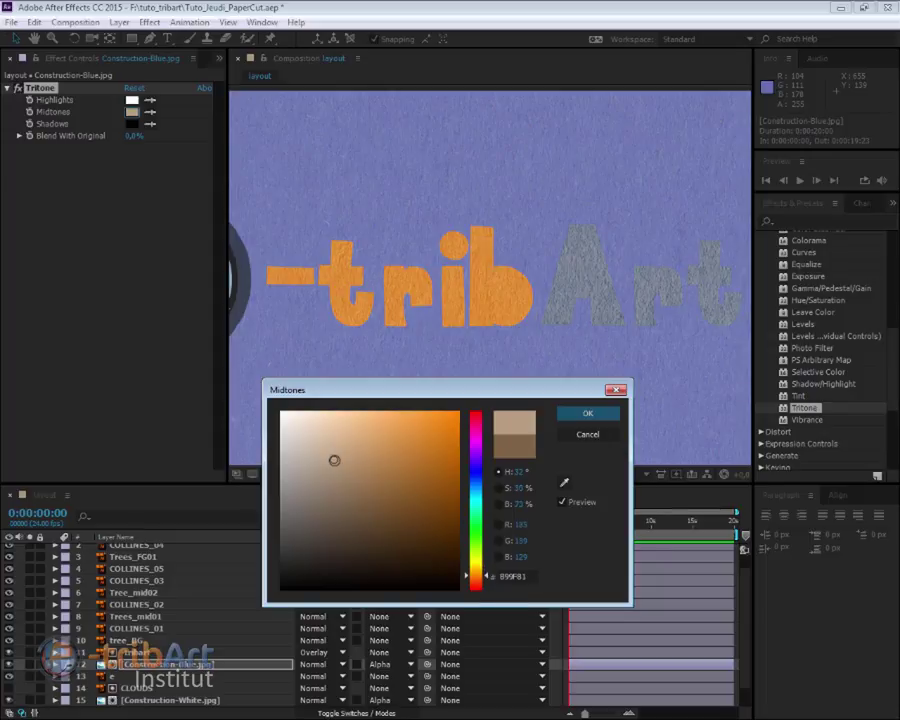
{"action": "left_click", "coordinate": [336, 491]}
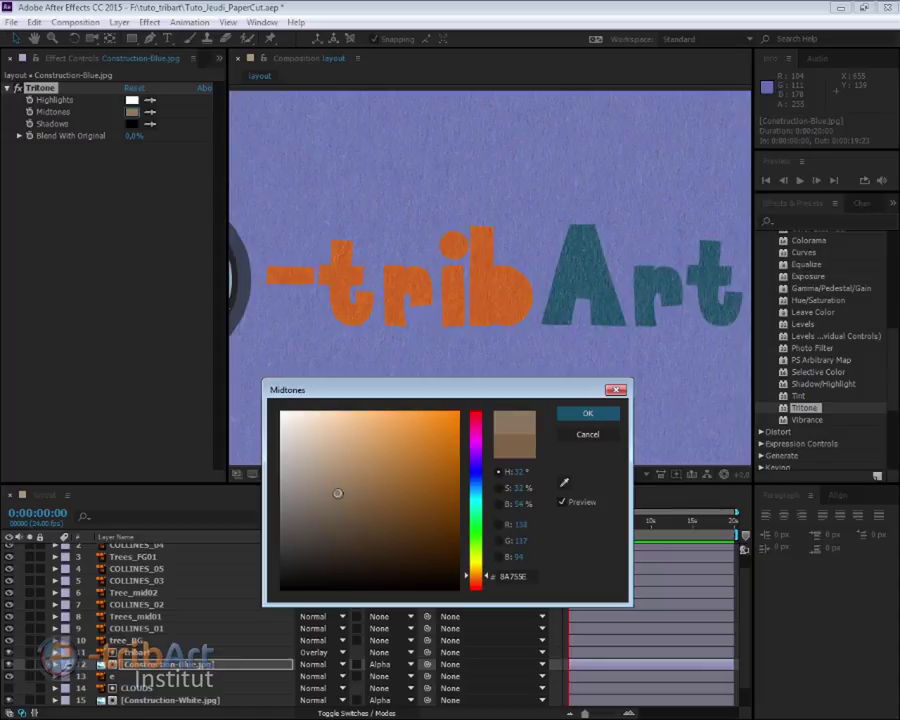
{"action": "mouse_move", "coordinate": [337, 493]}
{"action": "left_mouse_down"}
{"action": "mouse_move", "coordinate": [307, 515]}
{"action": "mouse_move", "coordinate": [295, 506]}
{"action": "mouse_move", "coordinate": [300, 490]}
{"action": "mouse_move", "coordinate": [308, 506]}
{"action": "left_mouse_up"}
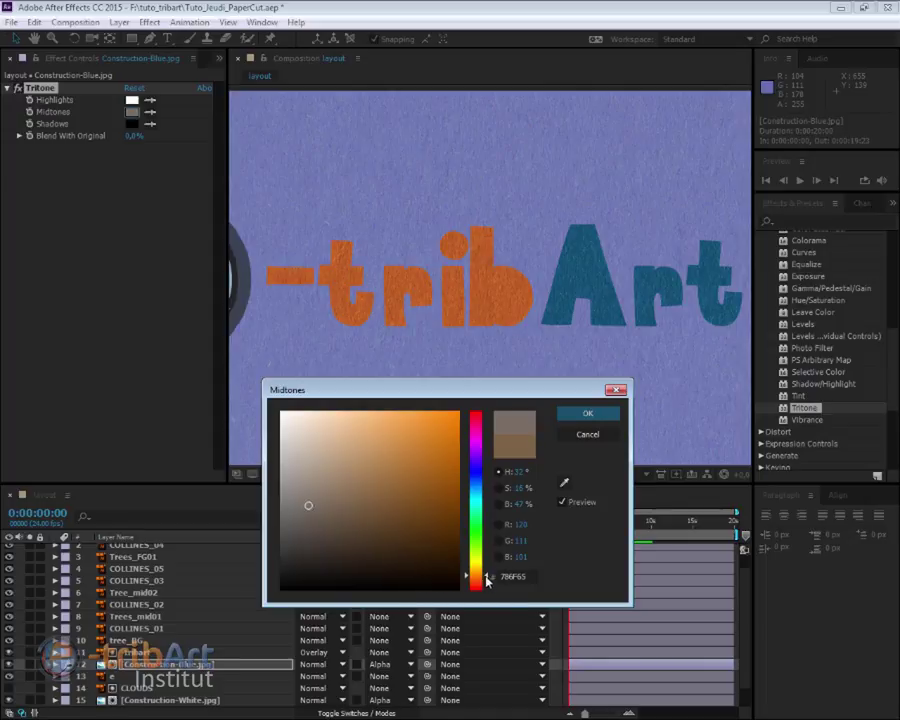
{"action": "left_click_drag", "start_coordinate": [487, 580], "coordinate": [486, 492]}
{"action": "mouse_move", "coordinate": [307, 502]}
{"action": "left_mouse_down"}
{"action": "mouse_move", "coordinate": [307, 490]}
{"action": "mouse_move", "coordinate": [319, 498]}
{"action": "mouse_move", "coordinate": [310, 510]}
{"action": "left_mouse_up"}
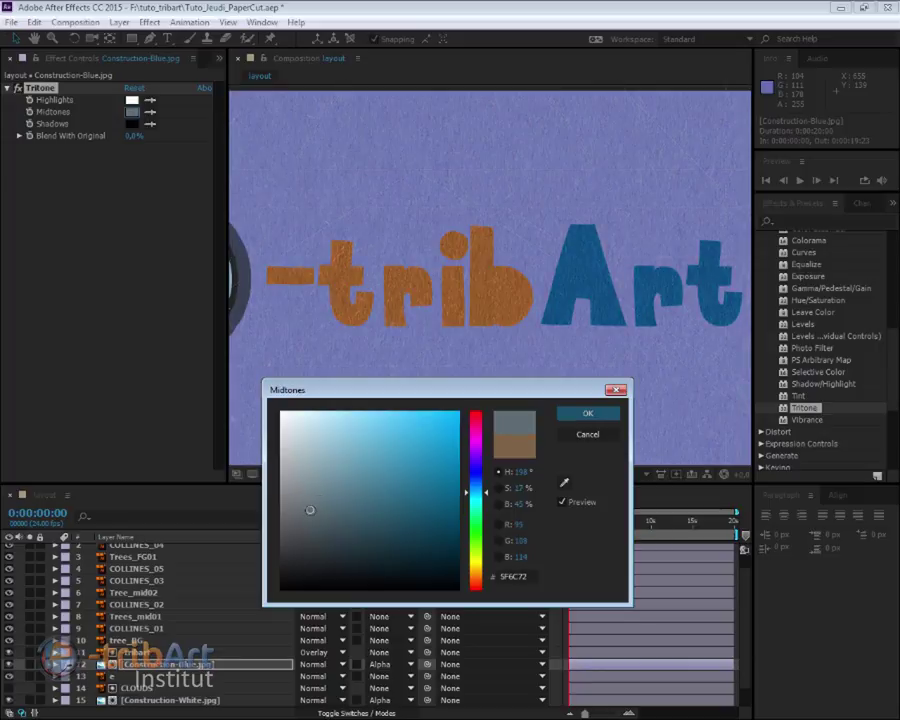
{"action": "left_click_drag", "start_coordinate": [482, 492], "coordinate": [486, 553]}
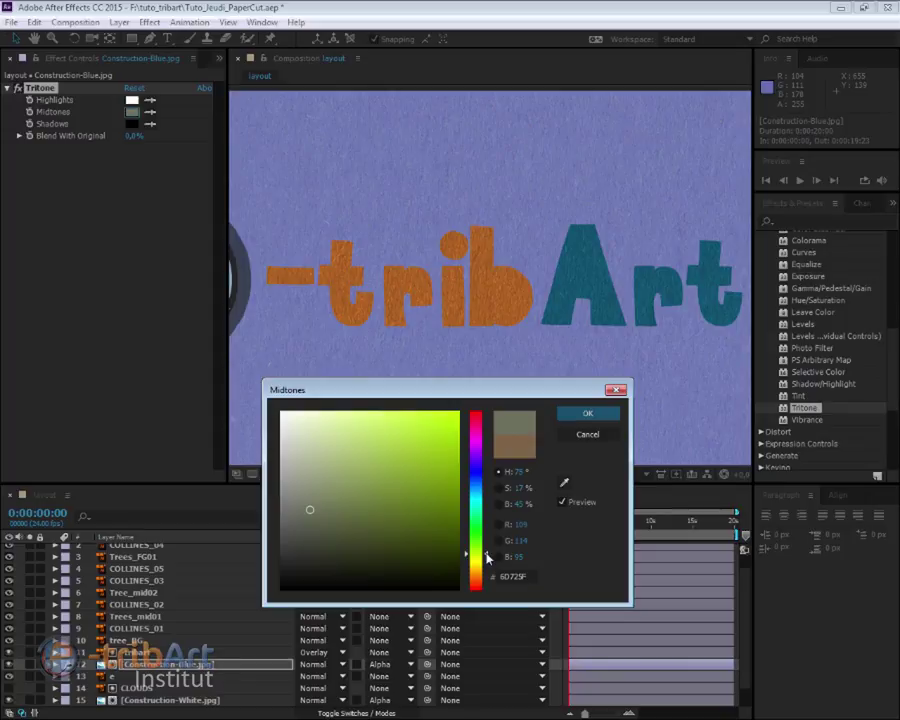
{"action": "left_click_drag", "start_coordinate": [487, 558], "coordinate": [487, 576]}
{"action": "mouse_move", "coordinate": [311, 506]}
{"action": "left_mouse_down"}
{"action": "mouse_move", "coordinate": [311, 492]}
{"action": "mouse_move", "coordinate": [314, 503]}
{"action": "left_mouse_up"}
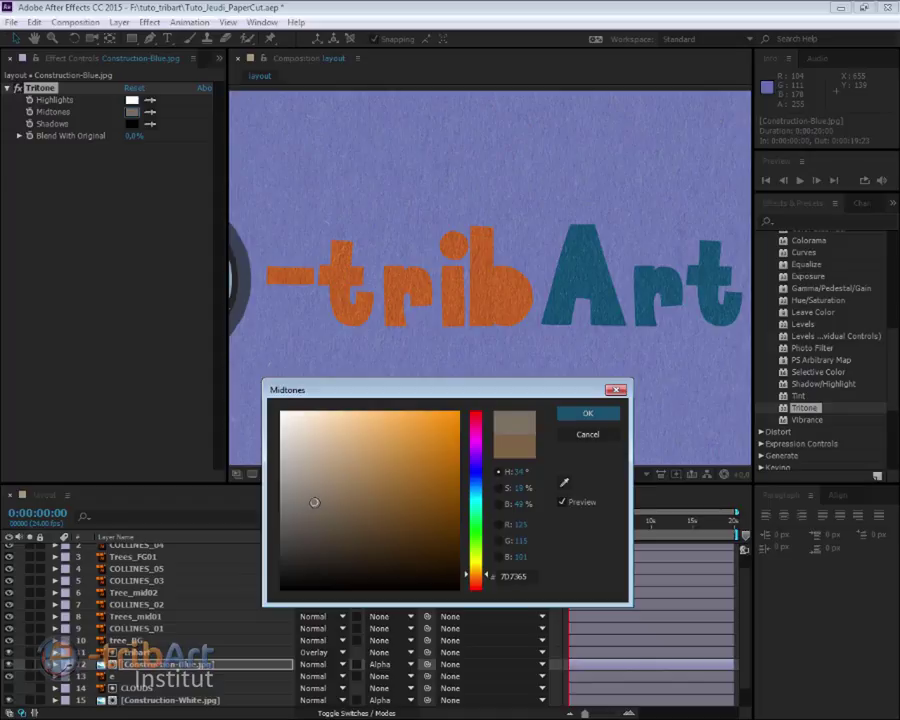
{"action": "left_click", "coordinate": [589, 418]}
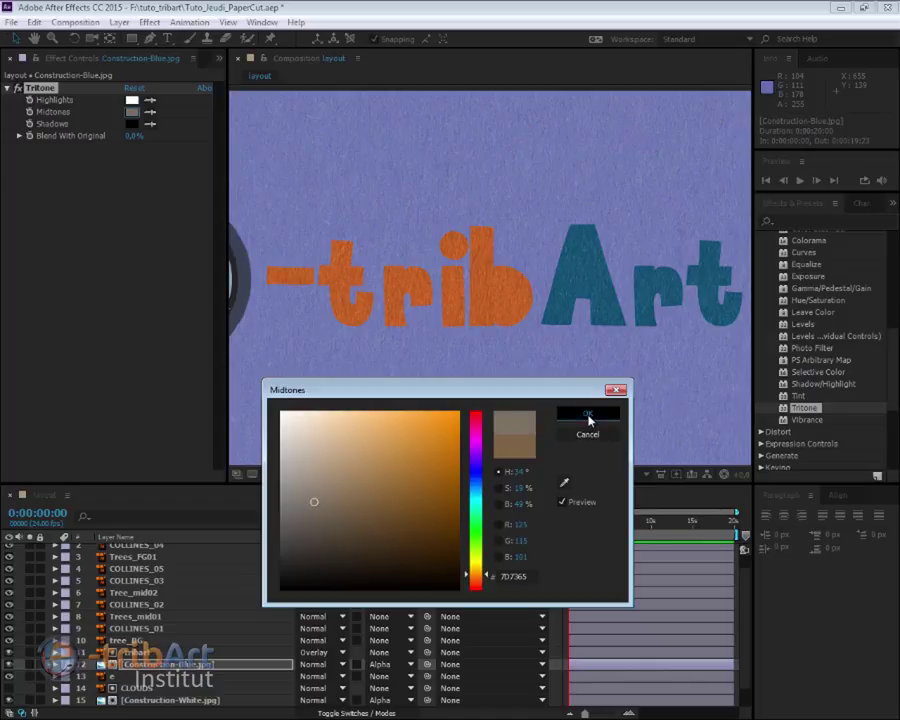
- Add a Curves effect to the Construction-Blue.jpg layer that textures the logo lettering
{"action": "scroll", "coordinate": [565, 366], "scroll_direction": "down", "scroll_amount": 2}
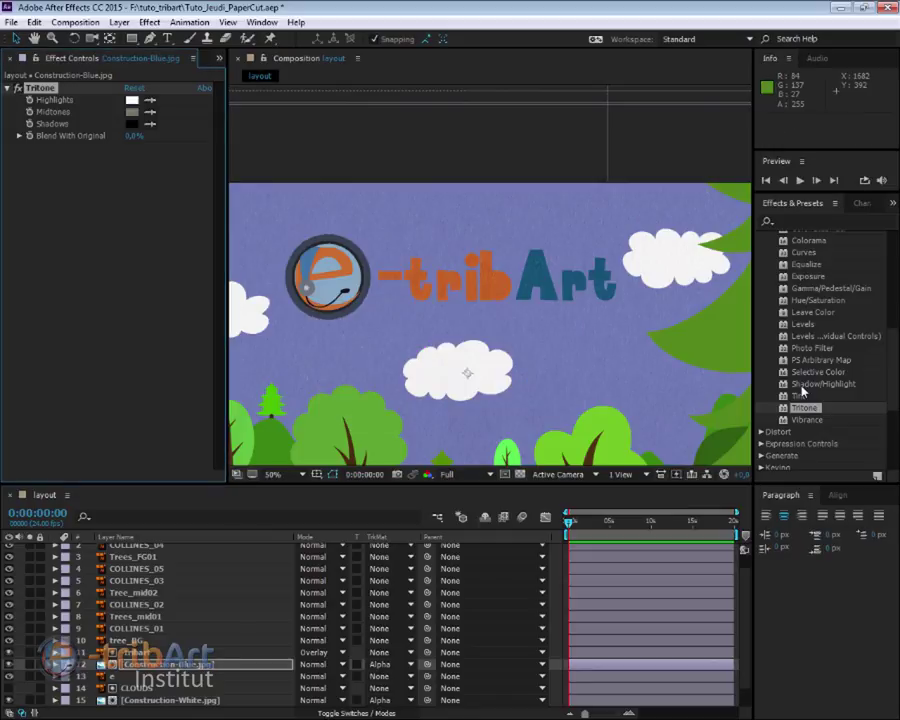
{"action": "scroll", "coordinate": [802, 350], "scroll_direction": "up", "scroll_amount": 3}
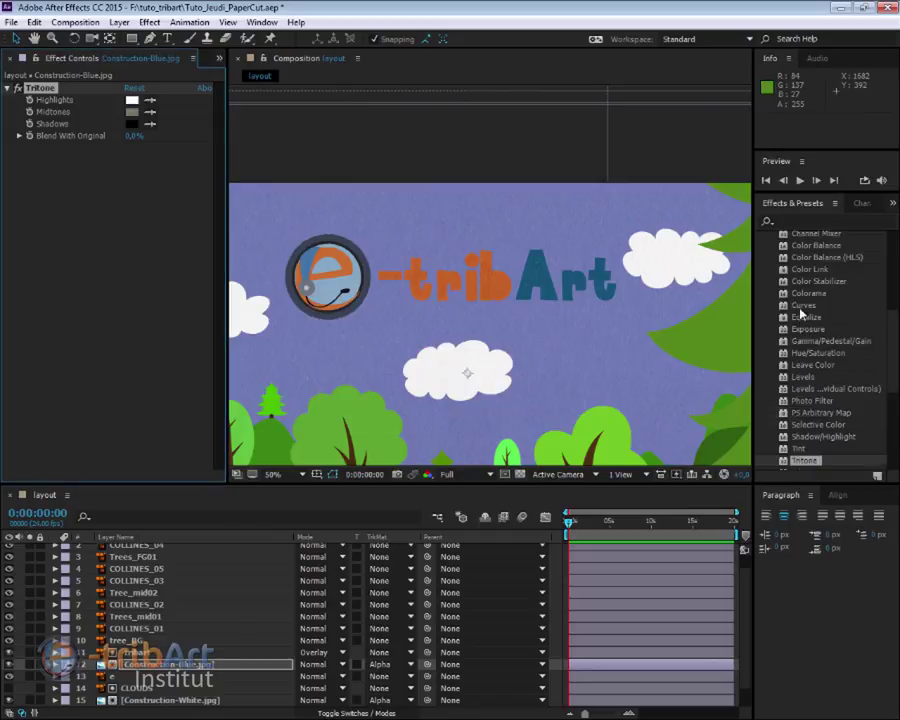
{"action": "double_click", "coordinate": [800, 311]}
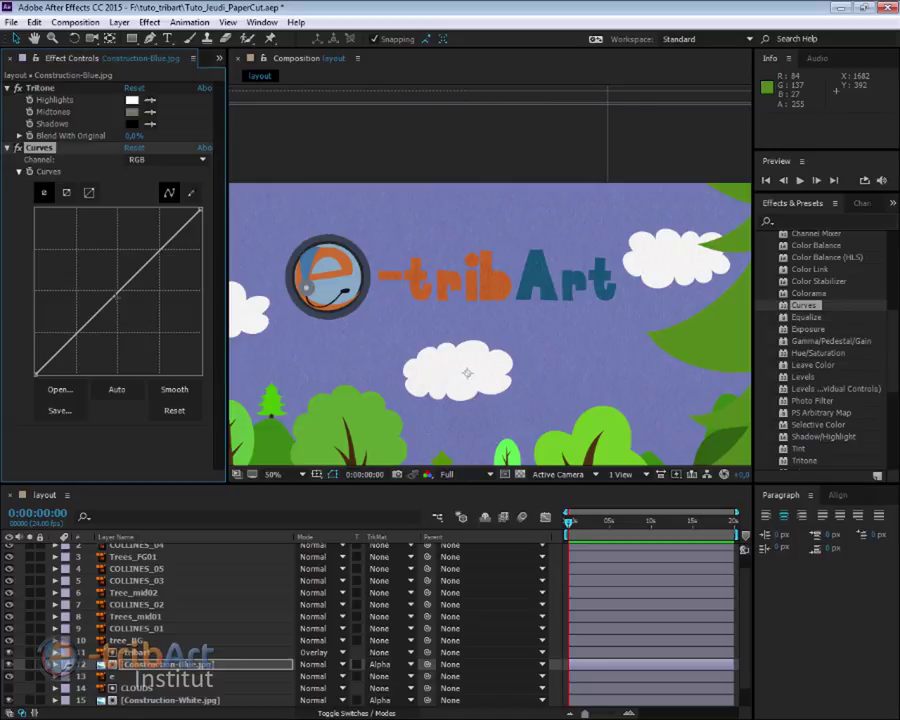
- Darken the midtones of the logo lettering's paper texture by lowering the middle of its RGB curve
{"action": "left_click_drag", "start_coordinate": [115, 296], "coordinate": [100, 320]}
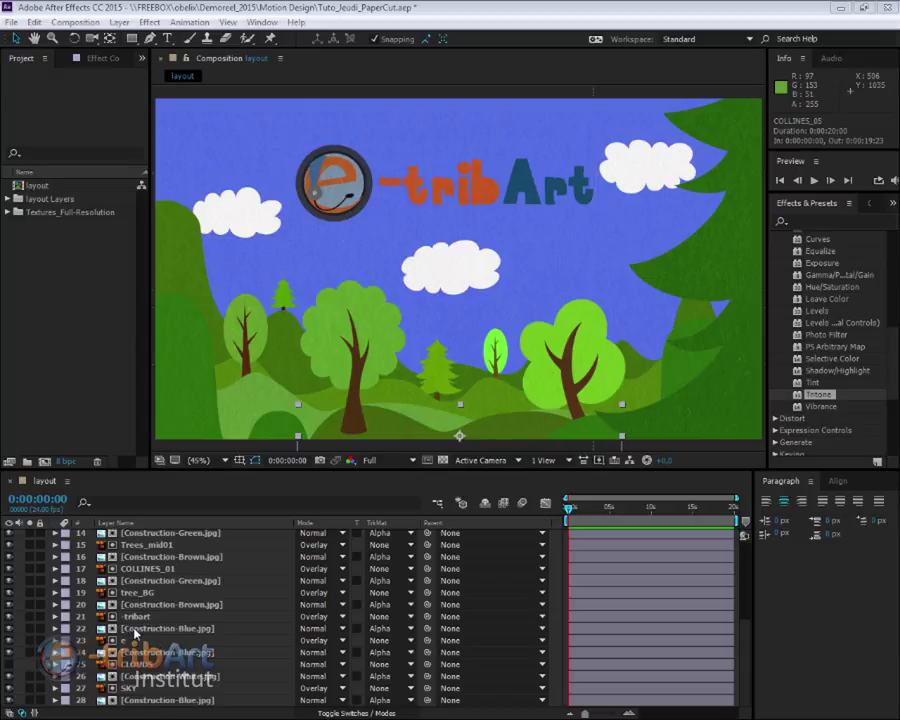
- Pre-compose the SKY layer and its Construction-Blue.jpg texture as sky, moving all attributes into the new composition
{"action": "left_click", "coordinate": [168, 700]}
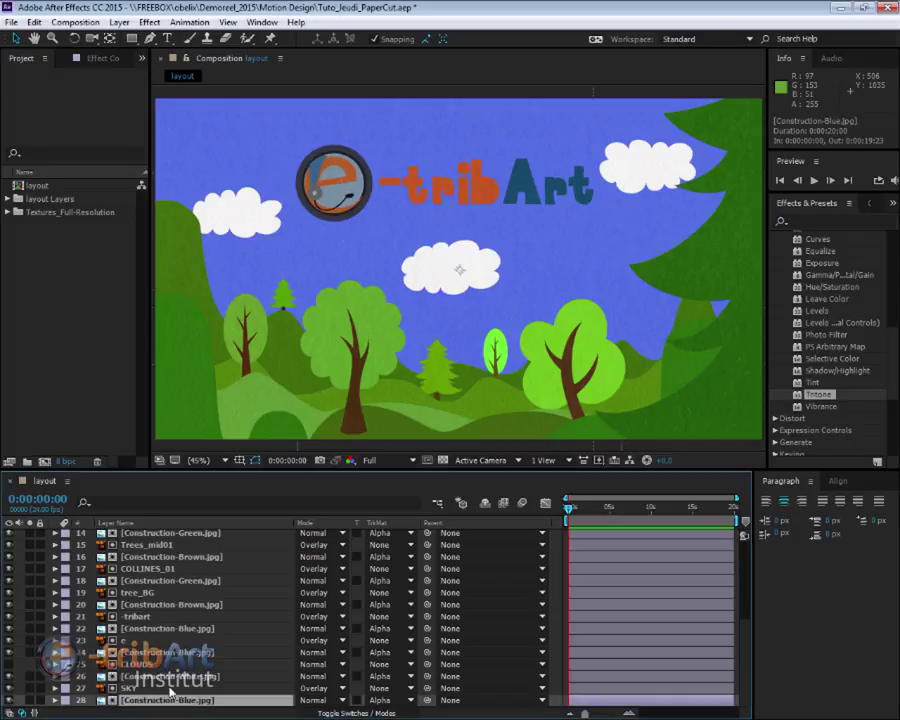
{"action": "left_click", "coordinate": [170, 688], "text": "ctrl"}
{"action": "right_click", "coordinate": [170, 691]}
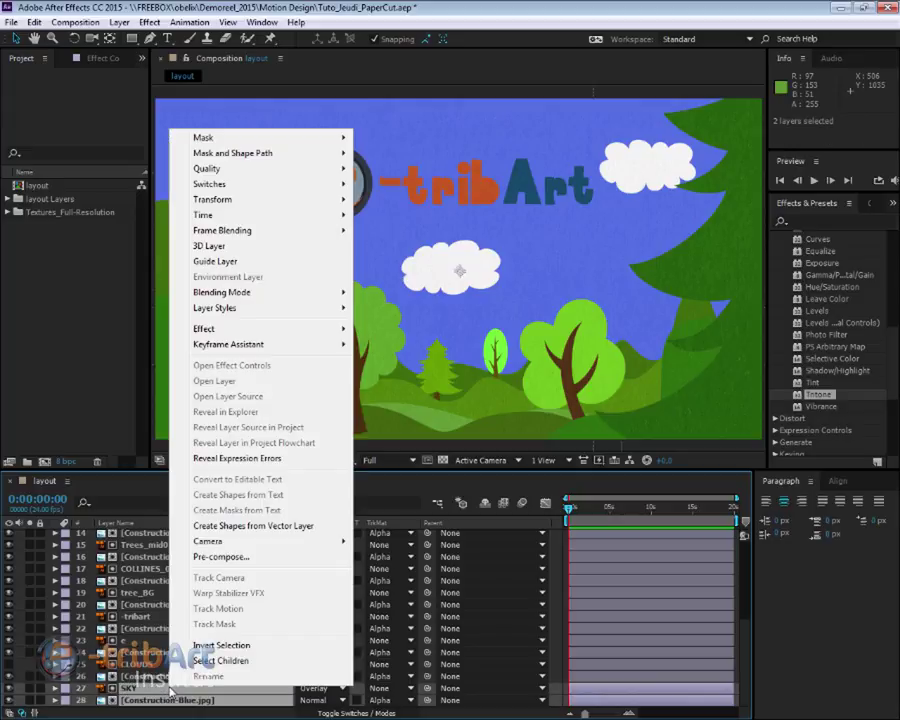
{"action": "left_click", "coordinate": [222, 557]}
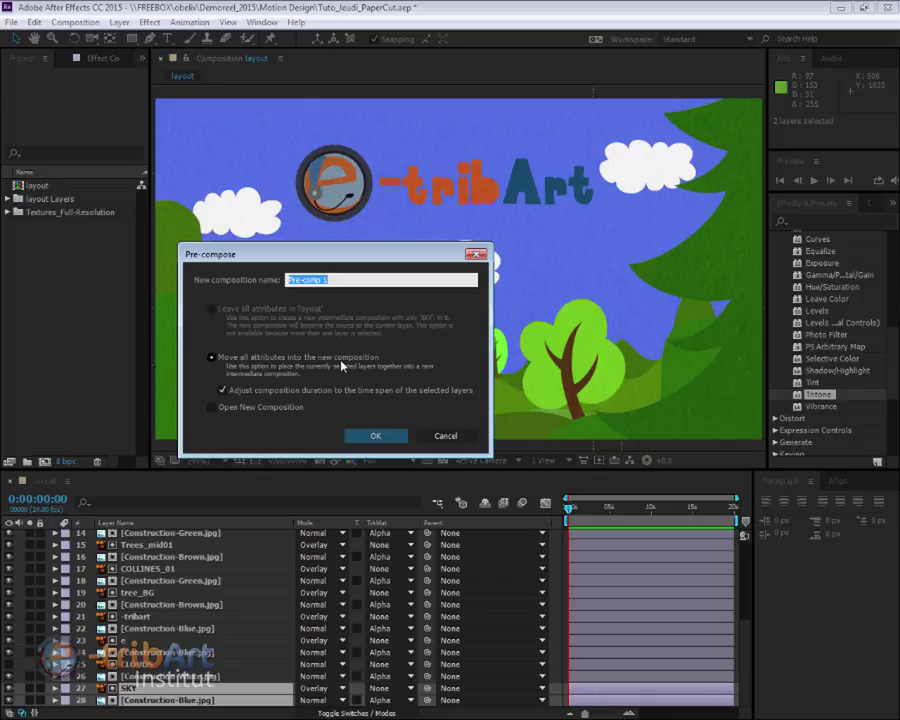
{"action": "type", "text": "sky"}
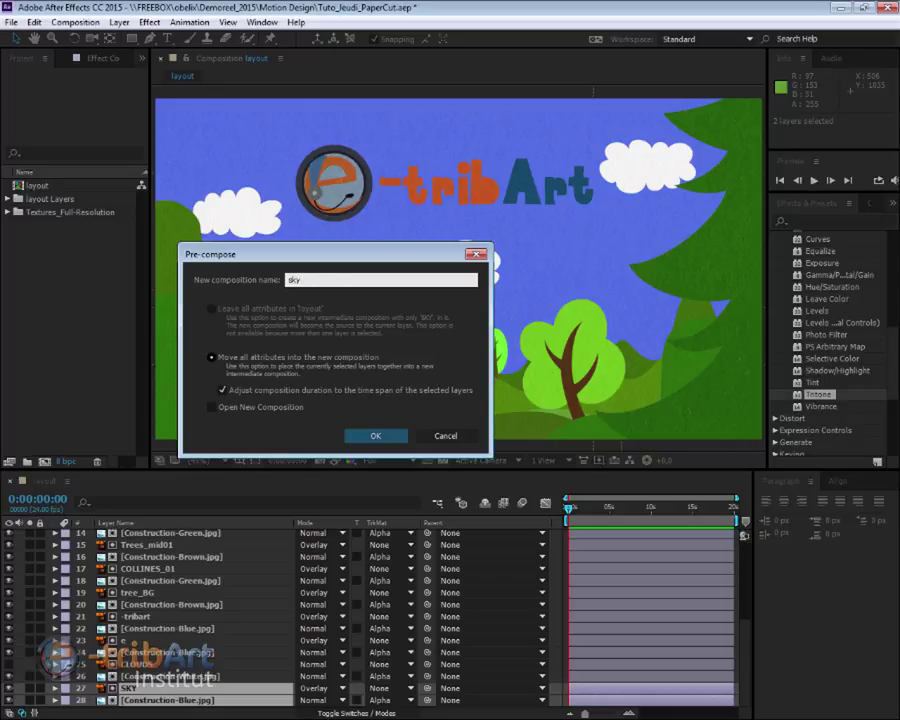
{"action": "key", "text": "Return"}
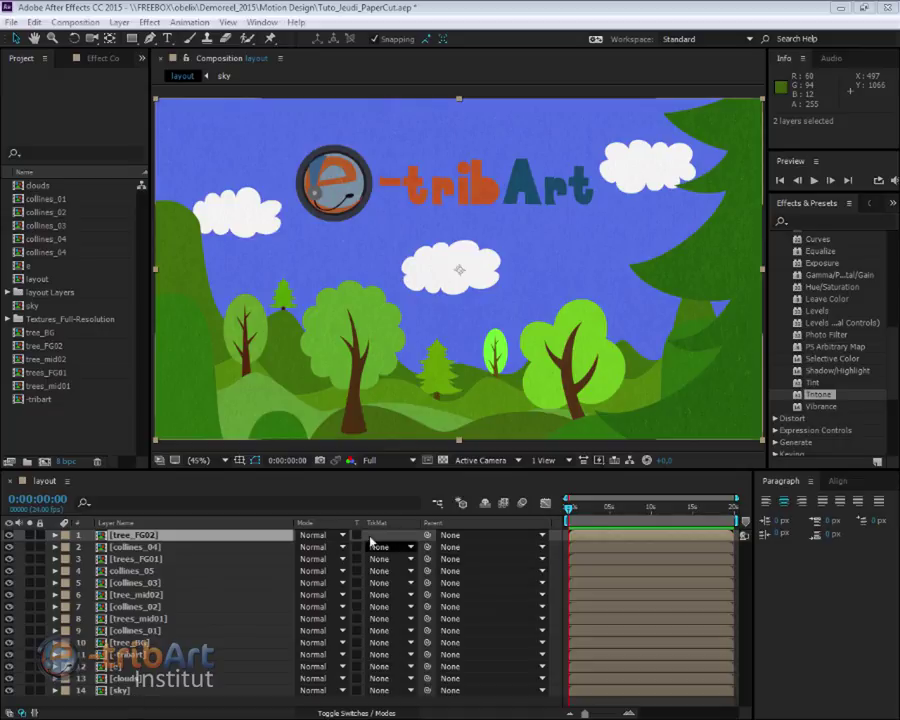
- Turn all the pre-composed layers of the layout composition, from tree_FG02 down to sky, into 3D layers
{"action": "left_click", "coordinate": [362, 713]}
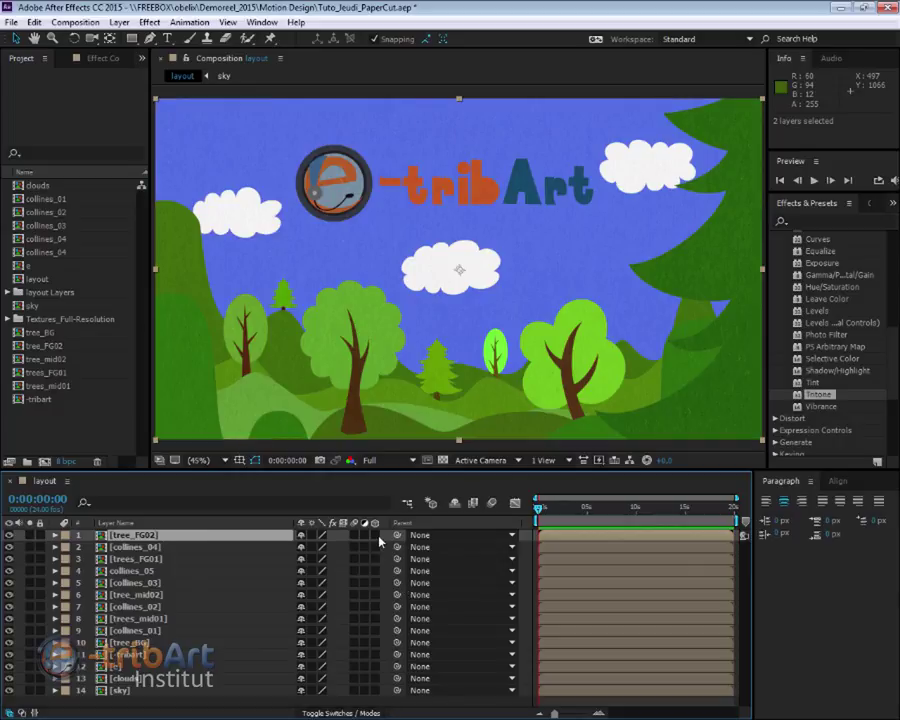
{"action": "left_click", "coordinate": [180, 537]}
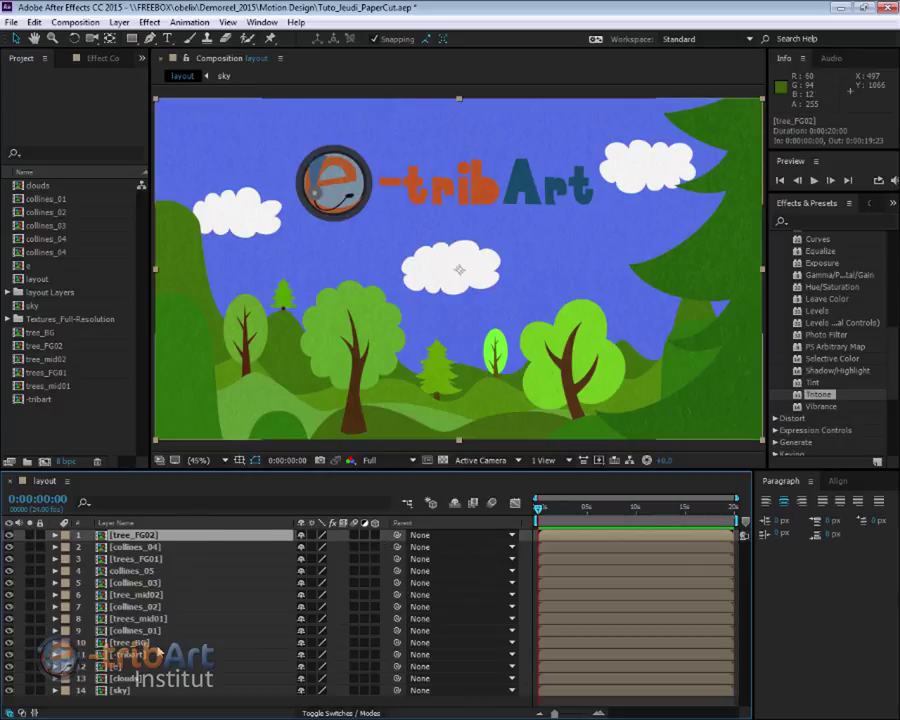
{"action": "left_click", "coordinate": [135, 678], "text": "shift"}
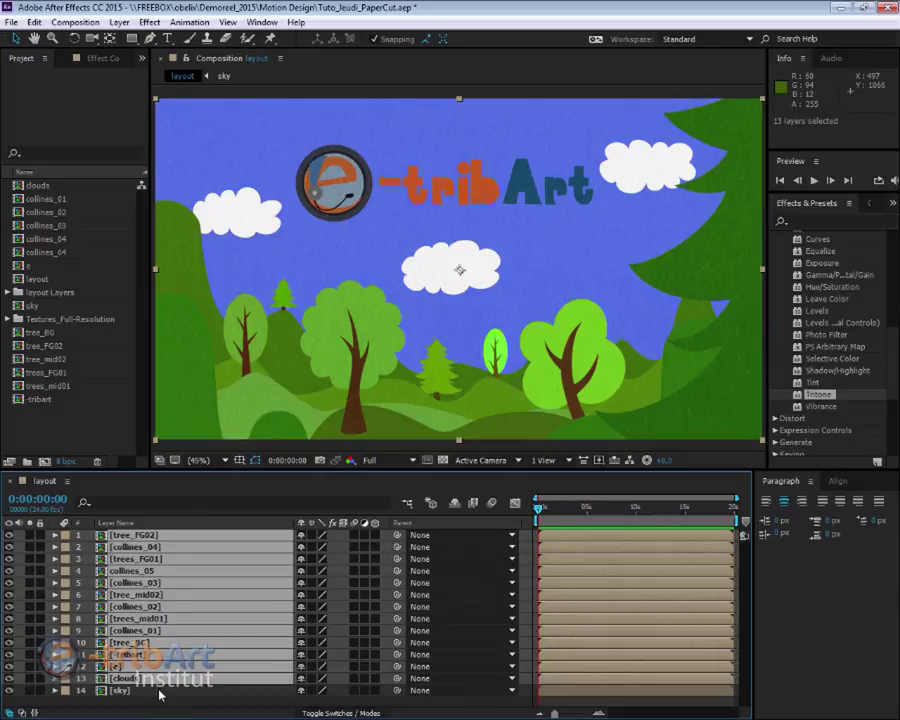
{"action": "key", "text": "ctrl+a"}
{"action": "left_click_drag", "start_coordinate": [375, 559], "coordinate": [375, 538]}
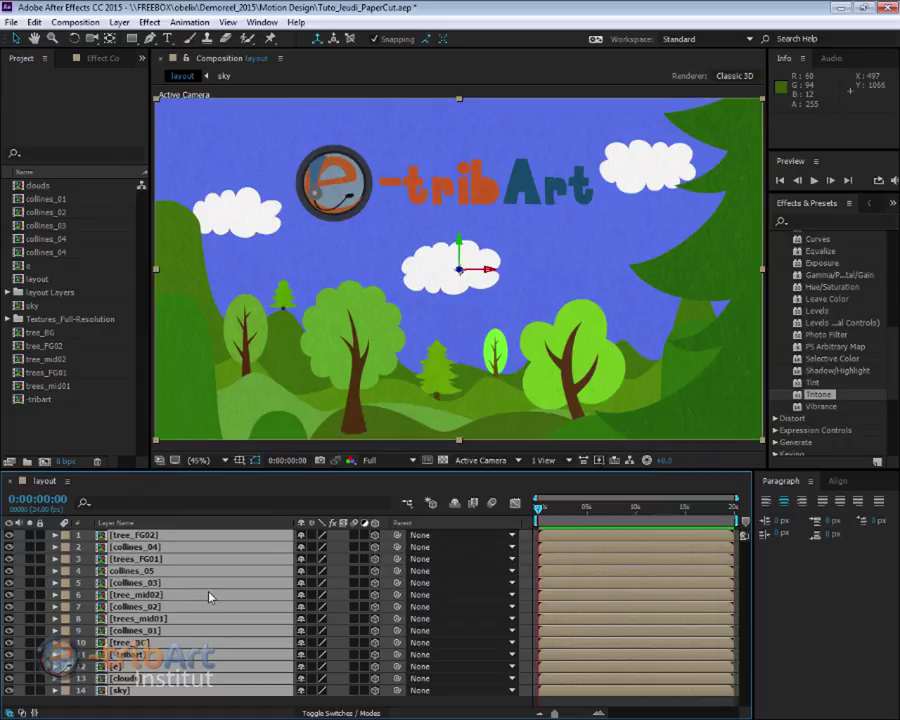
- Add a new camera to the layout composition
{"action": "left_click", "coordinate": [185, 704]}
{"action": "right_click", "coordinate": [185, 706]}
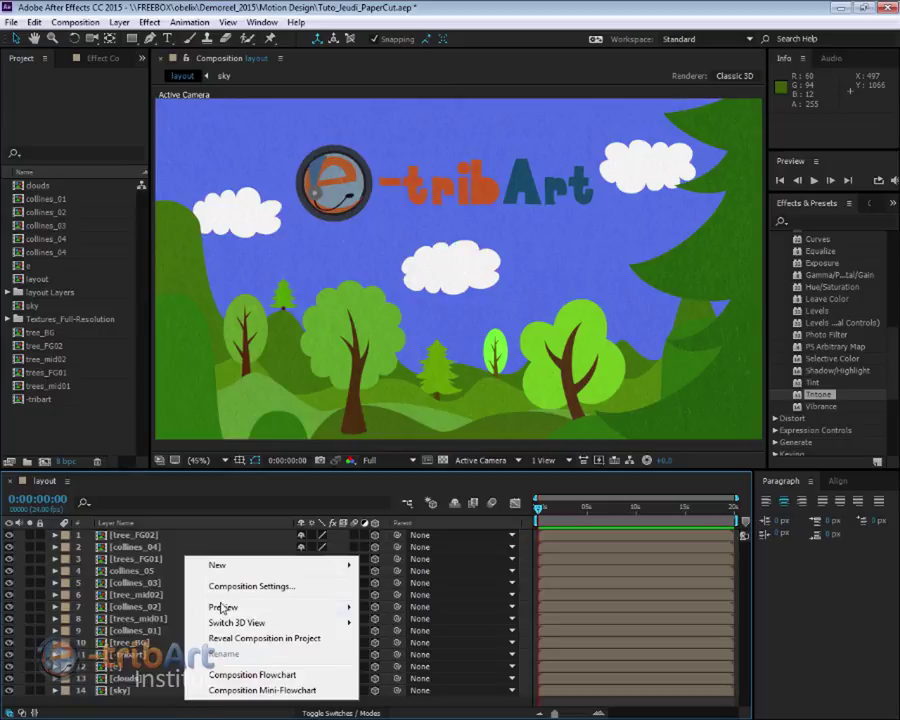
{"action": "mouse_move", "coordinate": [225, 565]}
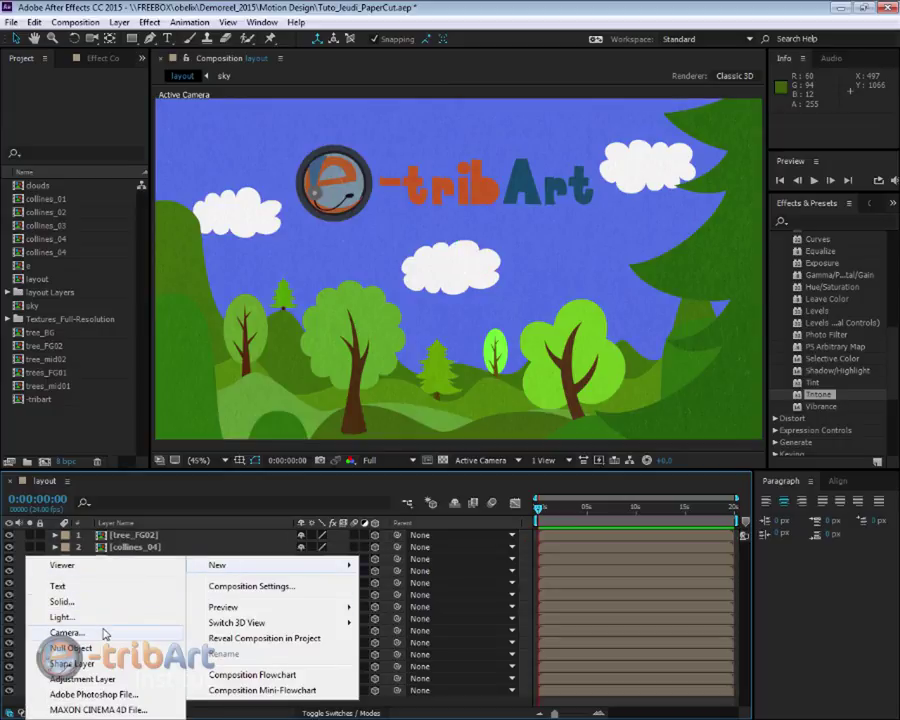
{"action": "left_click", "coordinate": [62, 601]}
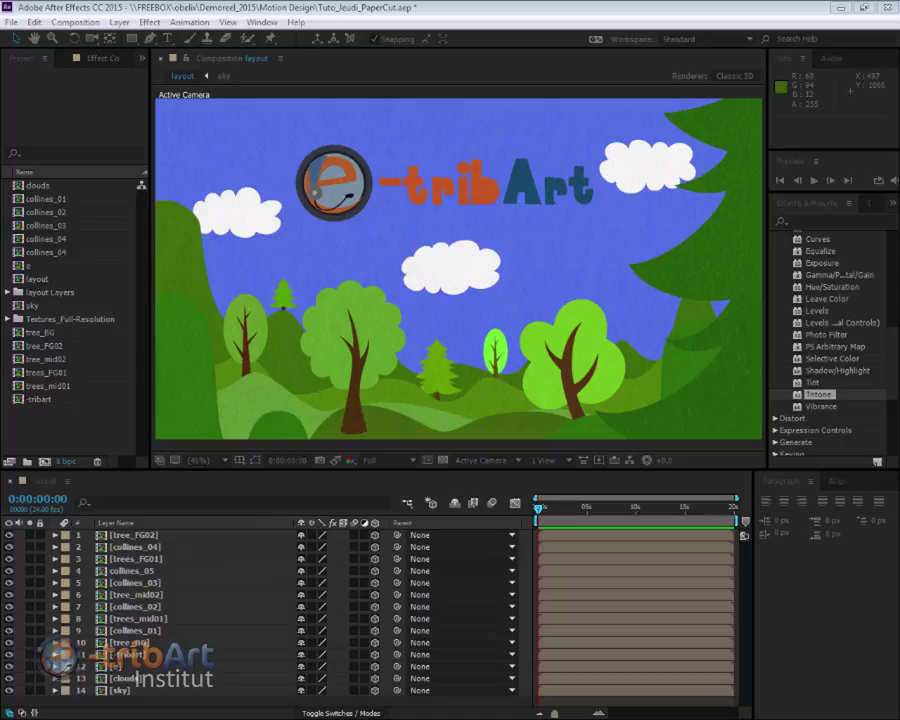
{"action": "left_click", "coordinate": [390, 510]}
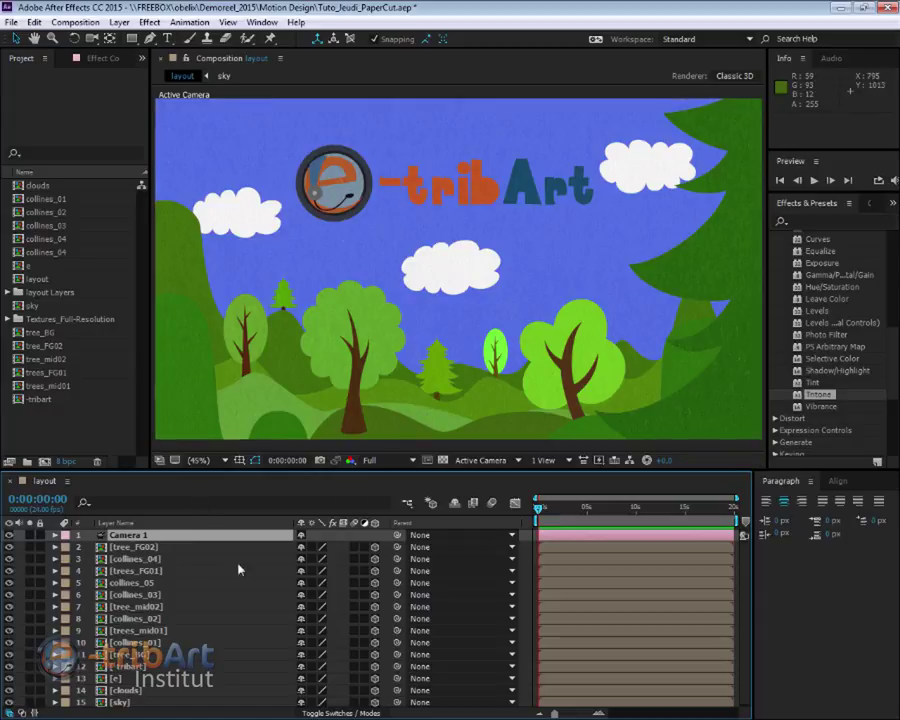
- In Custom View 1, push the sky layer back in depth to a Z position of about 274
{"action": "left_click", "coordinate": [480, 460]}
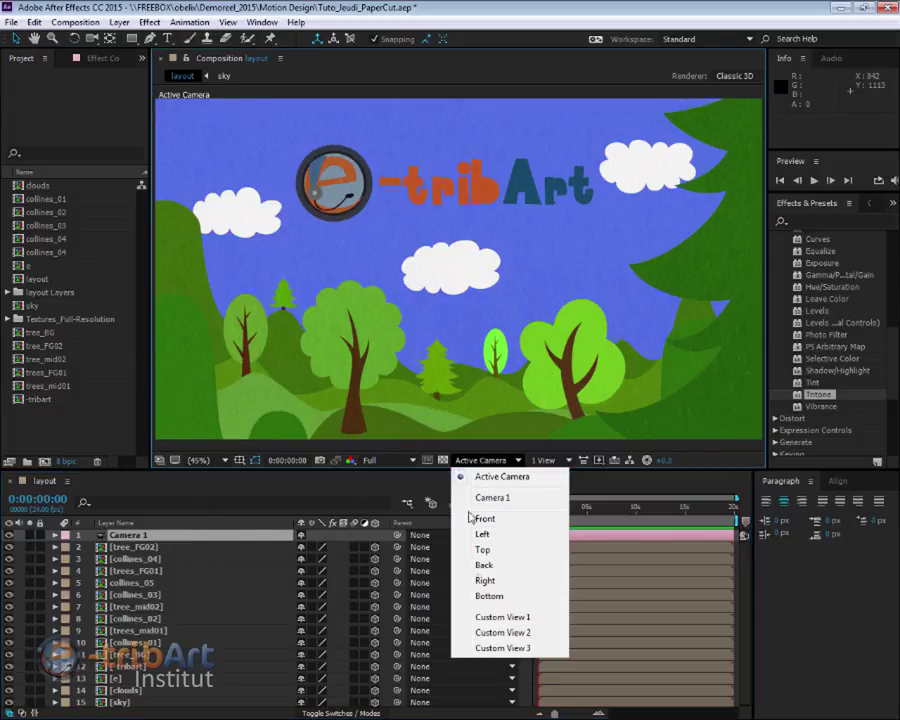
{"action": "left_click", "coordinate": [483, 617]}
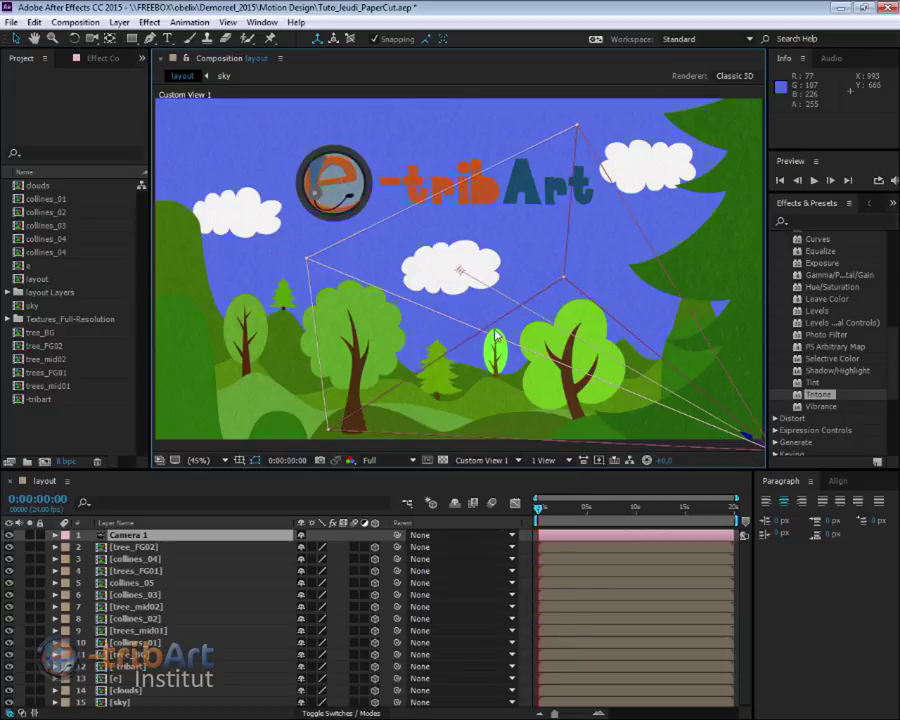
{"action": "left_click", "coordinate": [506, 360]}
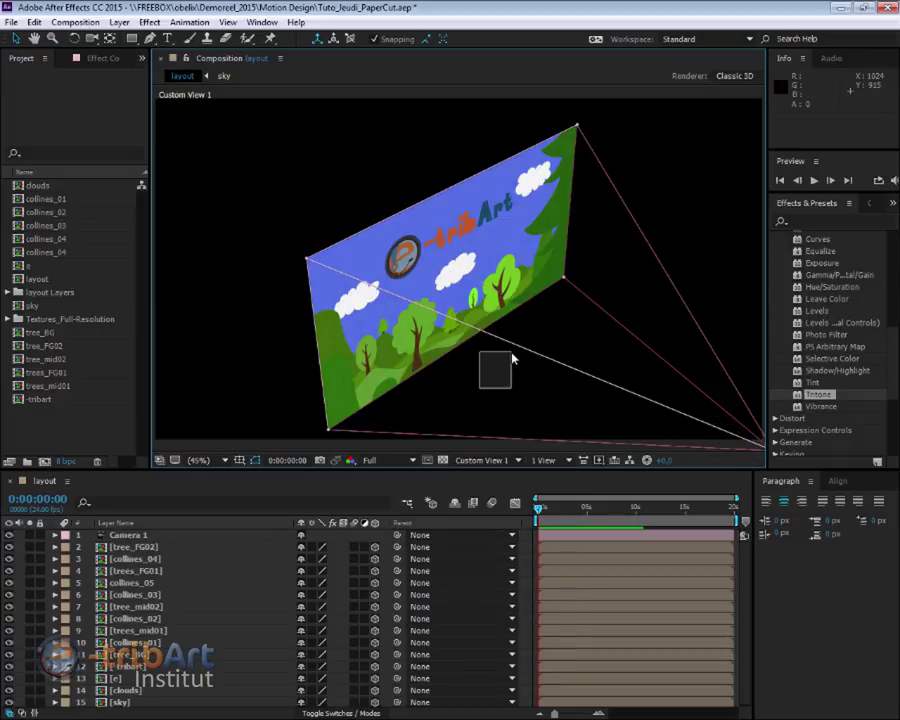
{"action": "key", "text": "c"}
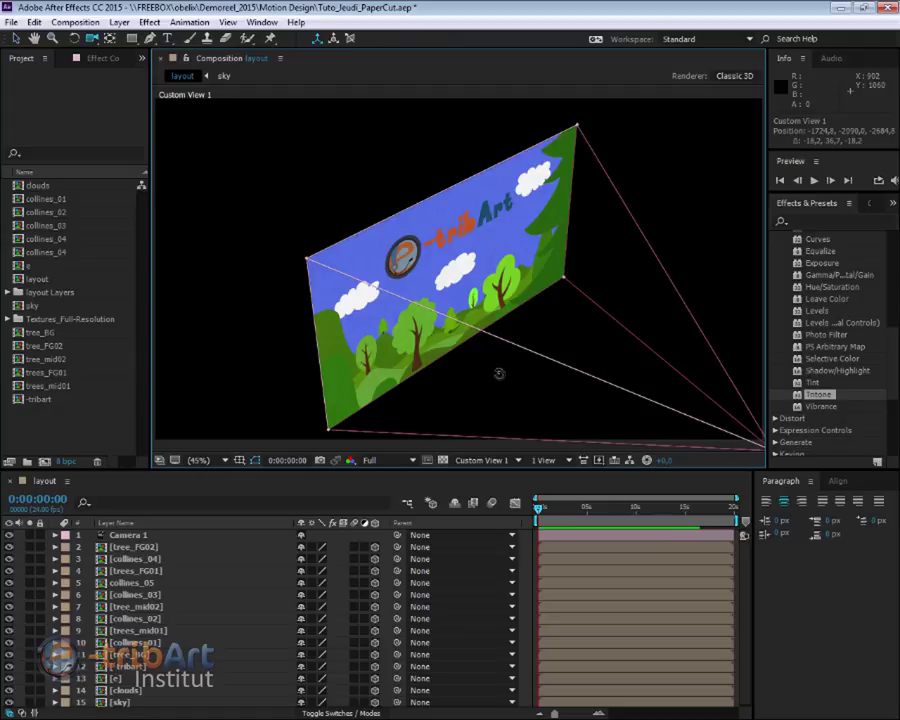
{"action": "left_click_drag", "start_coordinate": [492, 390], "coordinate": [529, 347]}
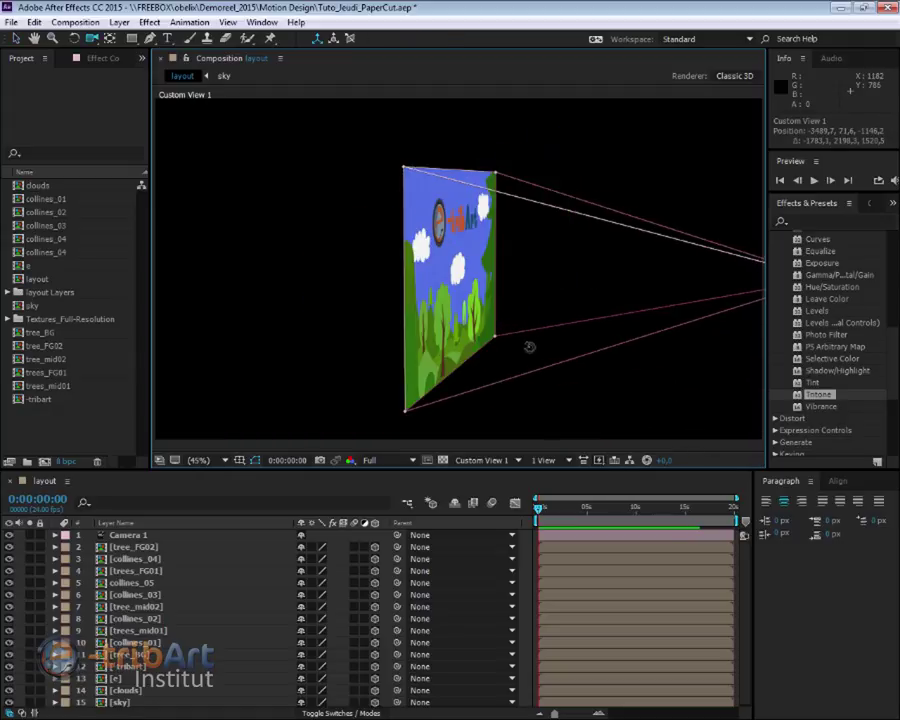
{"action": "key", "text": "v"}
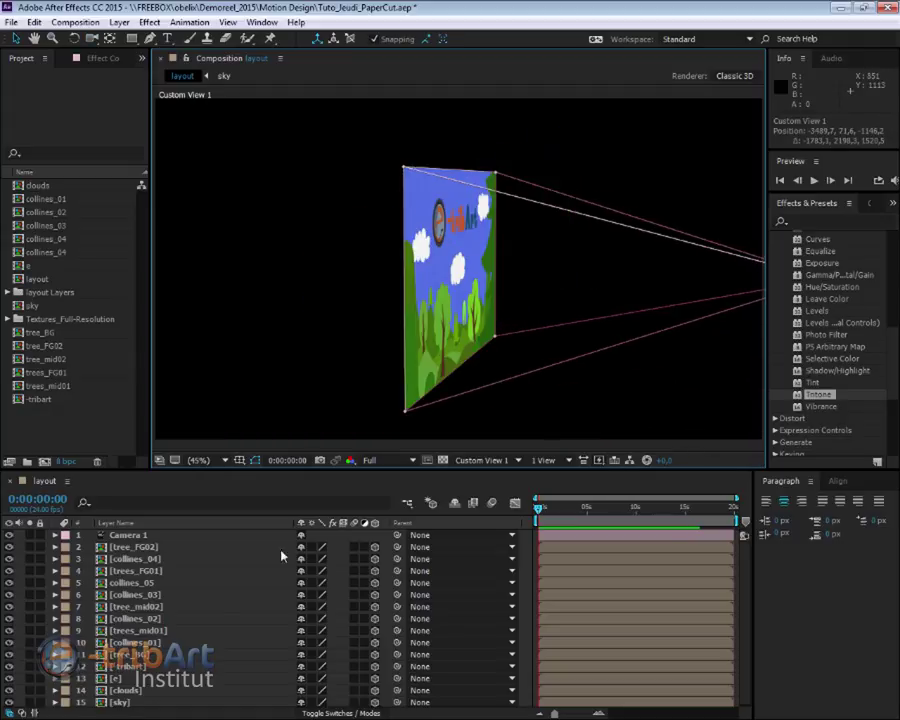
{"action": "left_click", "coordinate": [157, 703]}
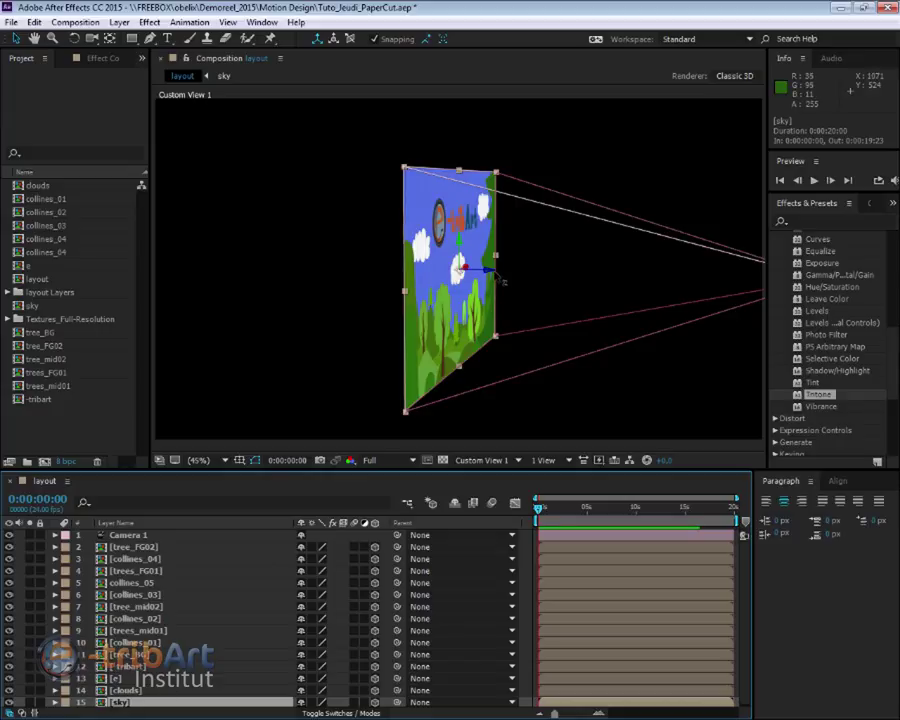
{"action": "left_click_drag", "start_coordinate": [503, 281], "coordinate": [405, 264]}
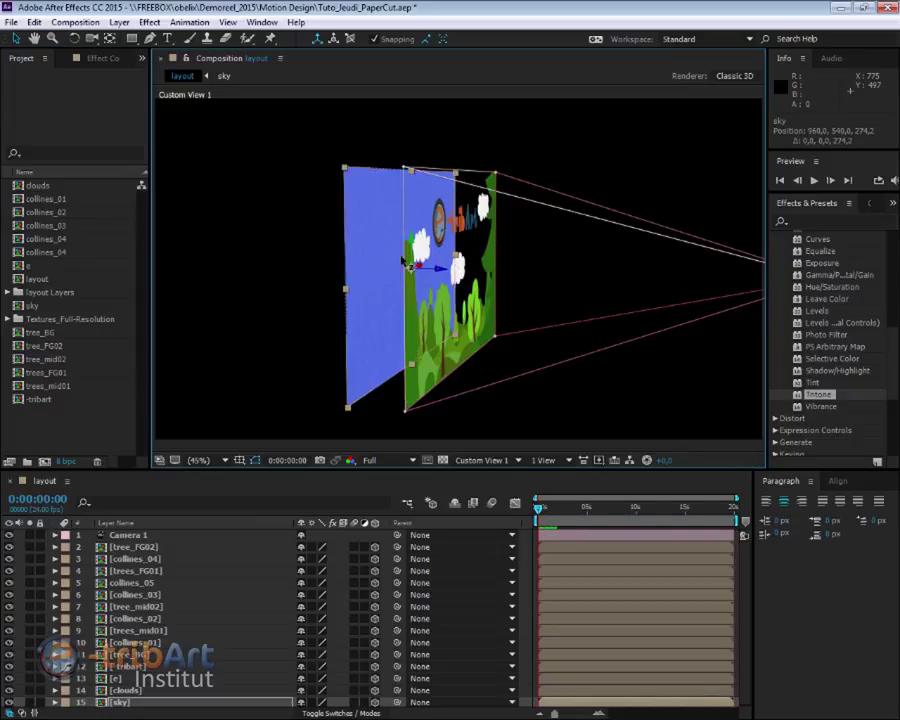
- Push the clouds layer back in depth to a Z position of about 180, in front of the sky
{"action": "left_click", "coordinate": [140, 691]}
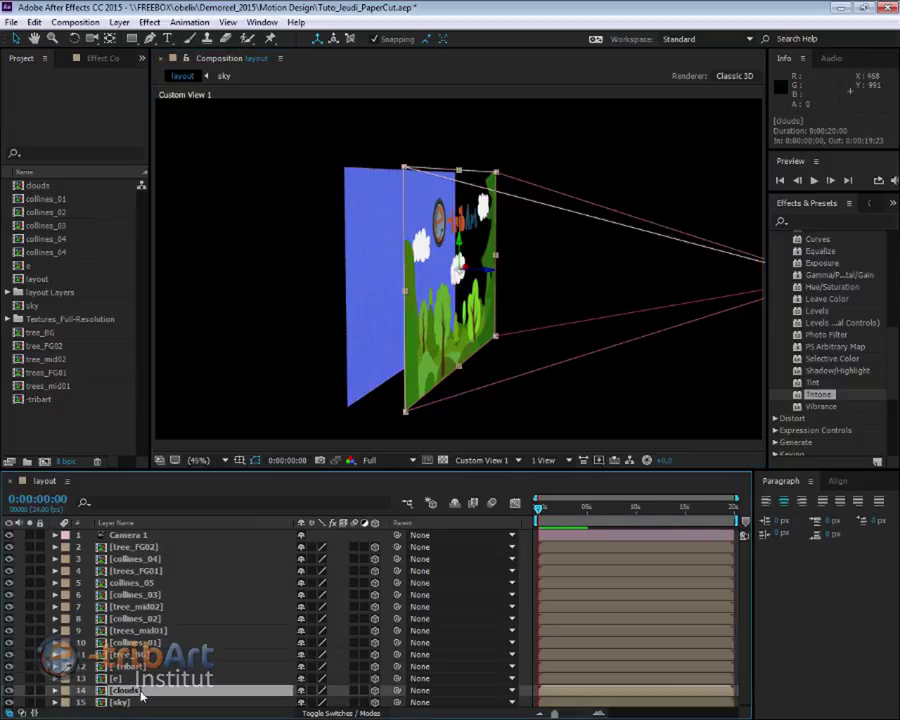
{"action": "left_click_drag", "start_coordinate": [459, 266], "coordinate": [447, 267]}
{"action": "left_click_drag", "start_coordinate": [445, 264], "coordinate": [462, 377]}
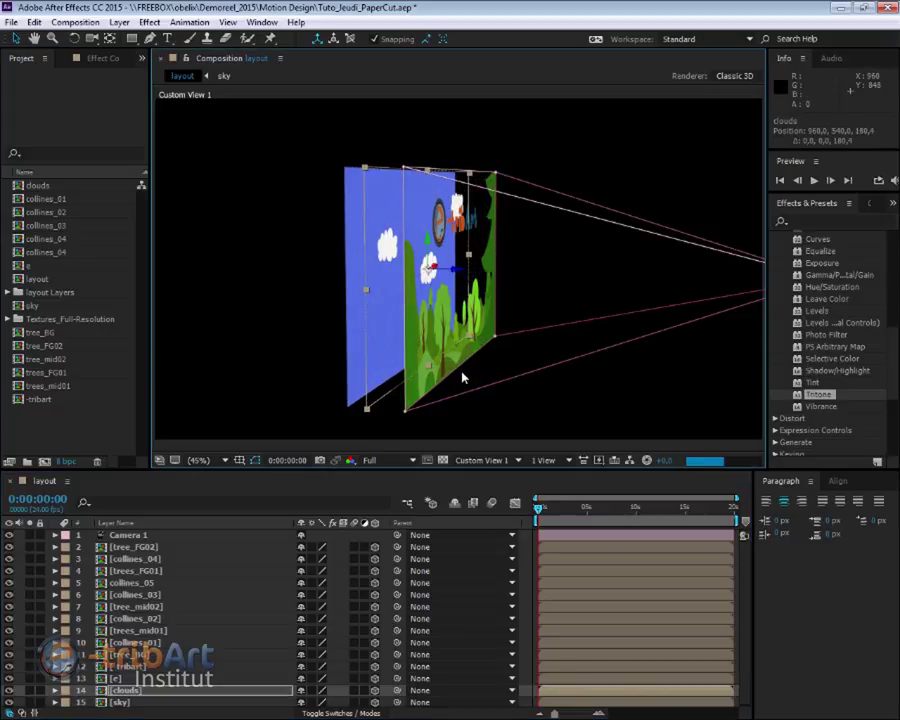
- Push the e and -tribart logo layers back together to a Z position of about 145
{"action": "left_click", "coordinate": [137, 679]}
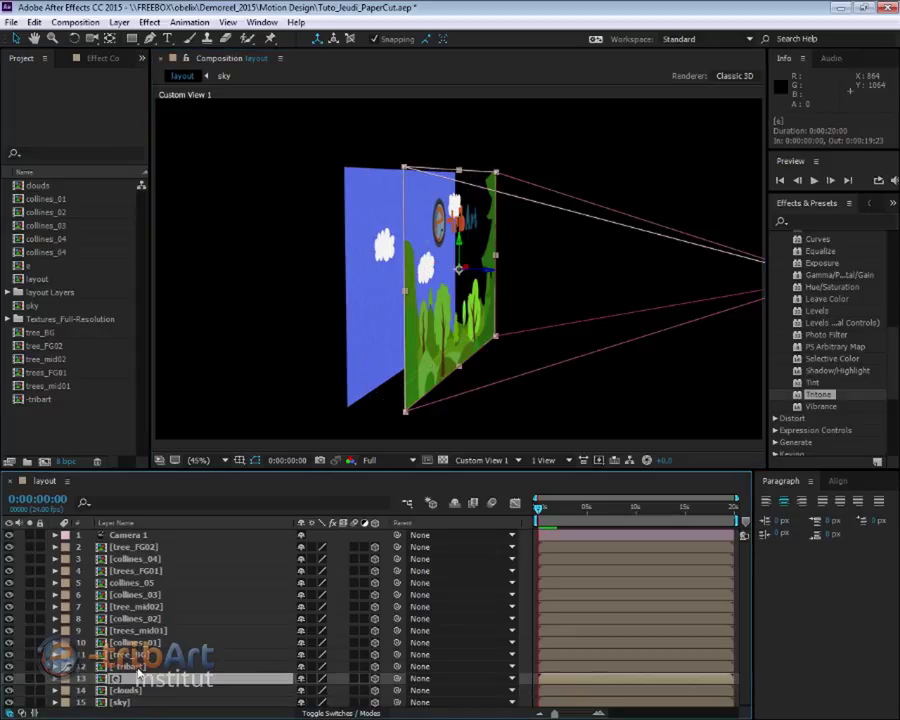
{"action": "left_click", "coordinate": [130, 667], "text": "shift"}
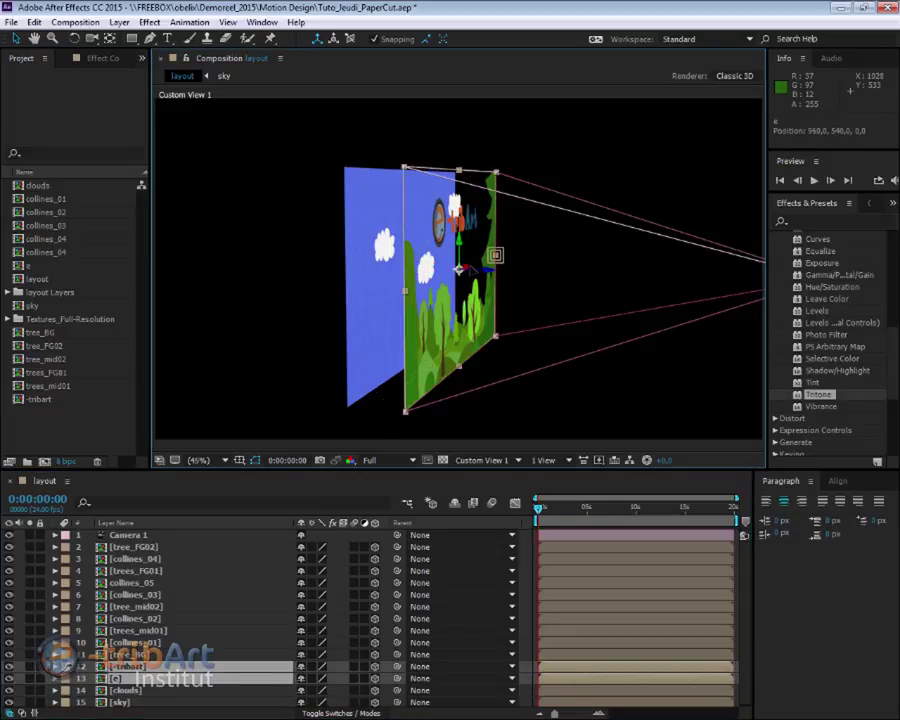
{"action": "left_click_drag", "start_coordinate": [458, 268], "coordinate": [461, 266]}
{"action": "key", "text": "ctrl+z"}
{"action": "key", "text": "ctrl+z"}
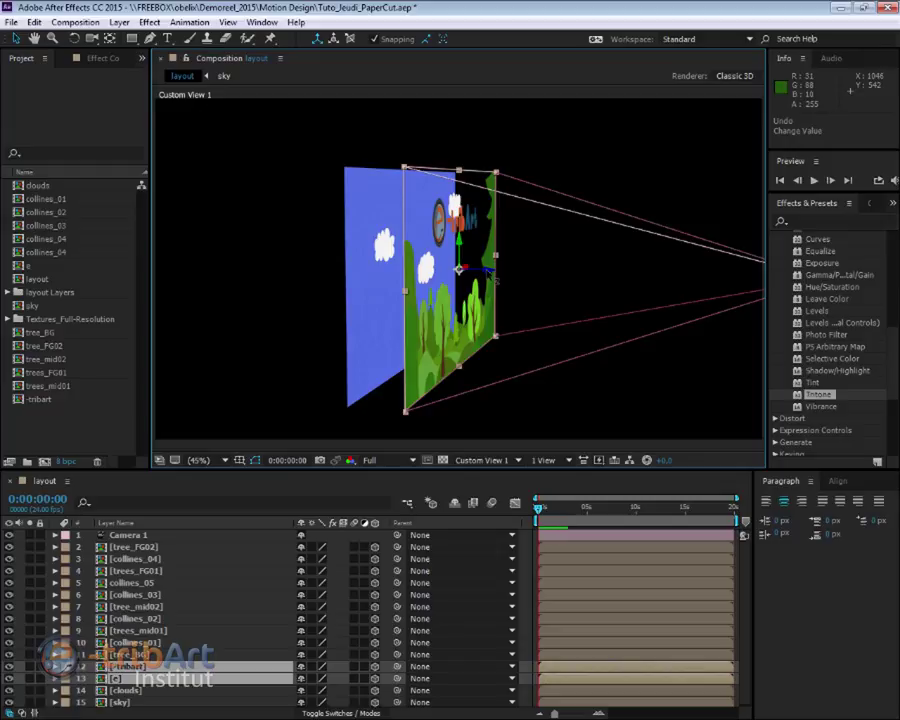
{"action": "left_click_drag", "start_coordinate": [464, 268], "coordinate": [440, 263]}
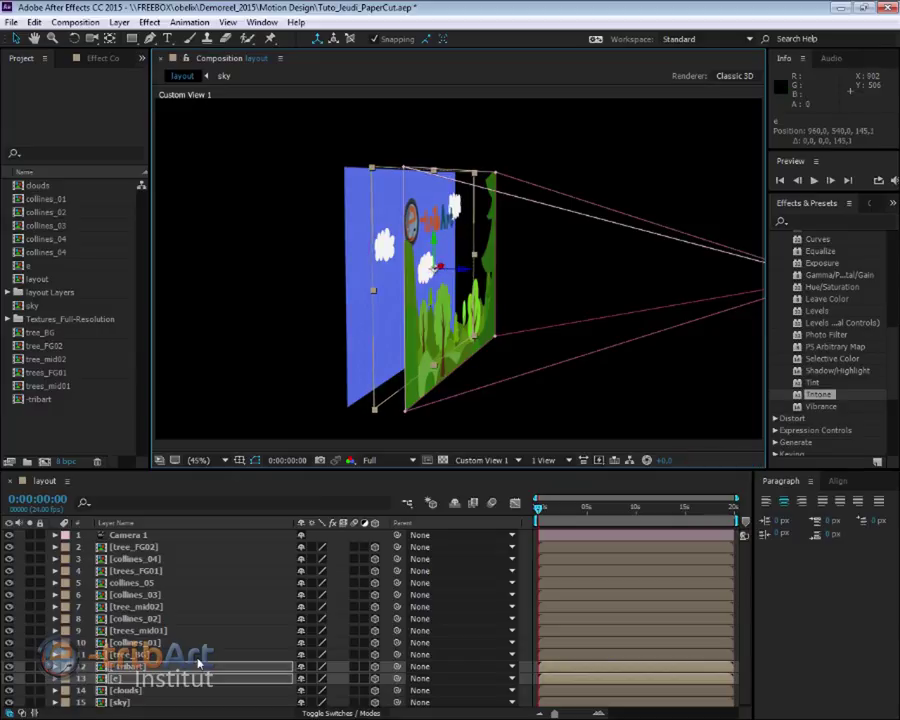
{"action": "key", "text": "space"}
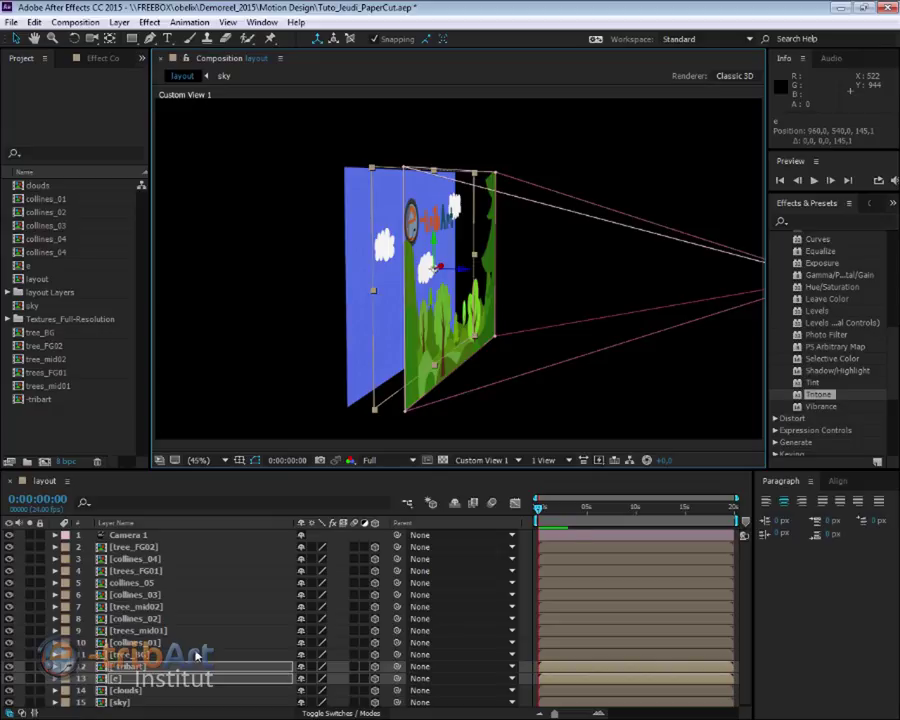
- Push the tree_BG and collines_01 layers back together to a Z position of about 203
{"action": "left_click", "coordinate": [197, 655]}
{"action": "left_click", "coordinate": [197, 642], "text": "ctrl"}
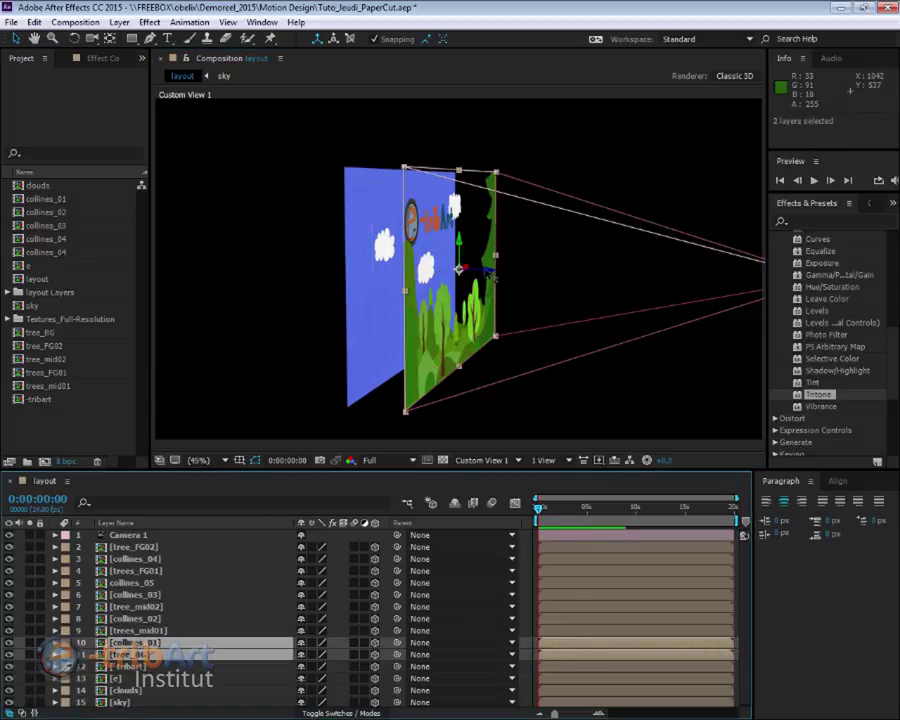
{"action": "left_click_drag", "start_coordinate": [490, 278], "coordinate": [428, 264]}
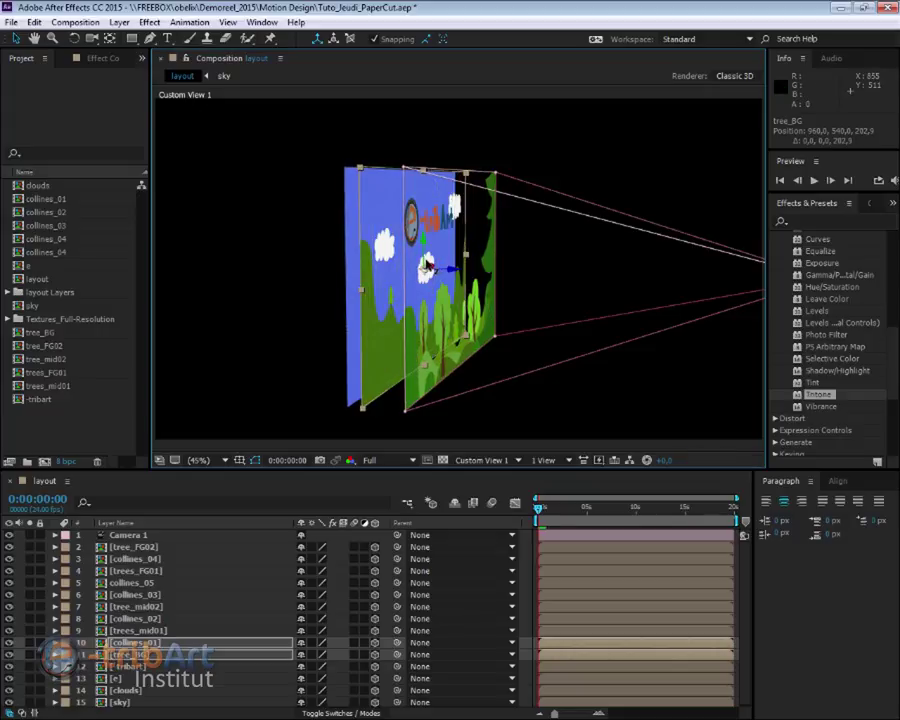
- Push the trees_mid01 and collines_02 layers back to a Z position of about 82, and show the scene through Camera 1
{"action": "left_click", "coordinate": [160, 630]}
{"action": "left_click", "coordinate": [140, 618], "text": "ctrl"}
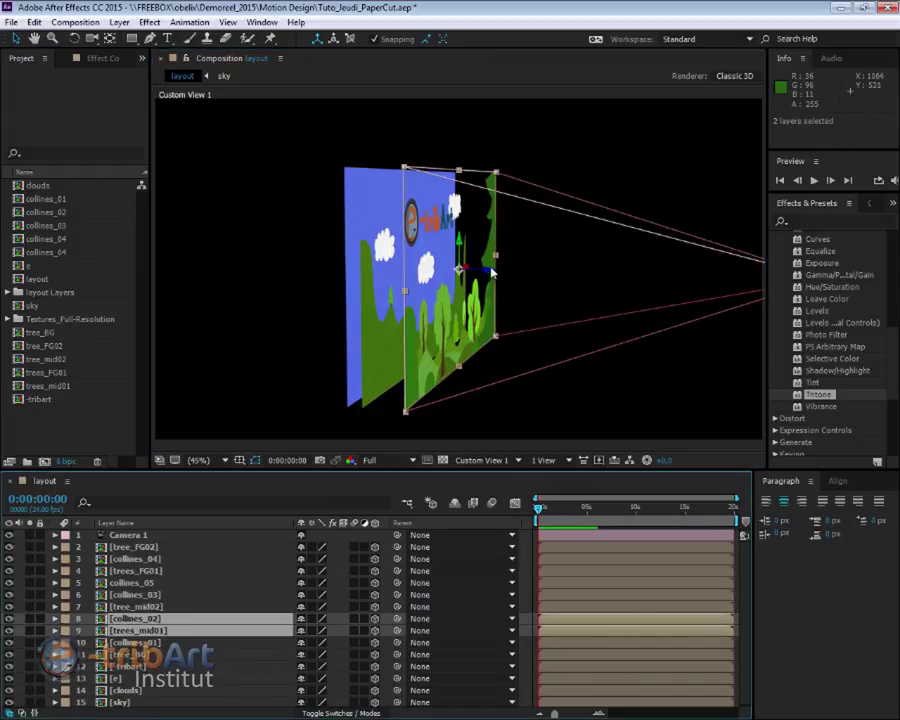
{"action": "left_click_drag", "start_coordinate": [491, 272], "coordinate": [478, 270]}
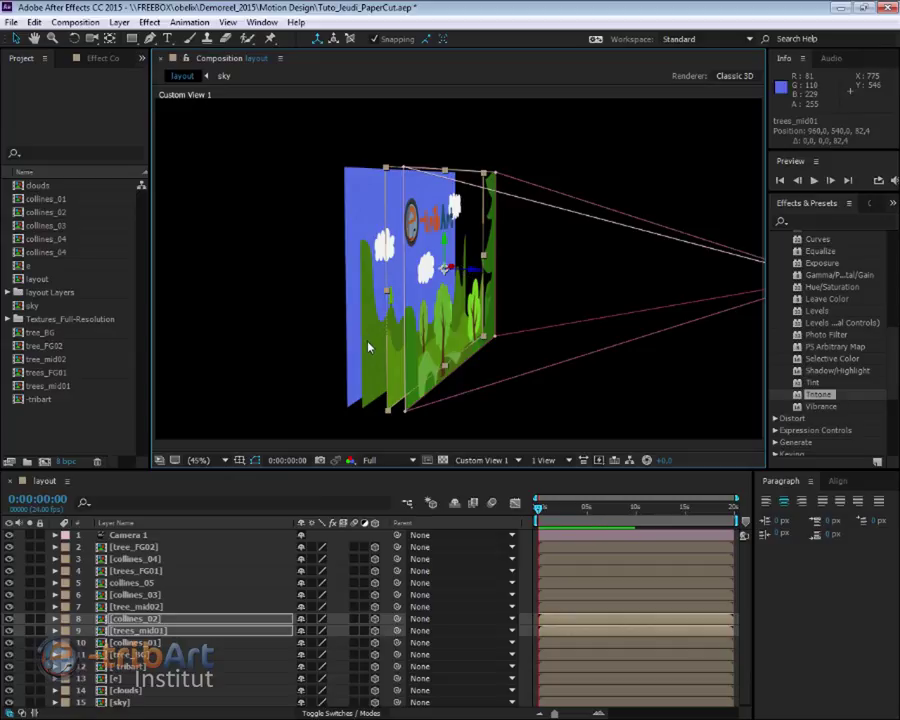
{"action": "left_click", "coordinate": [481, 460]}
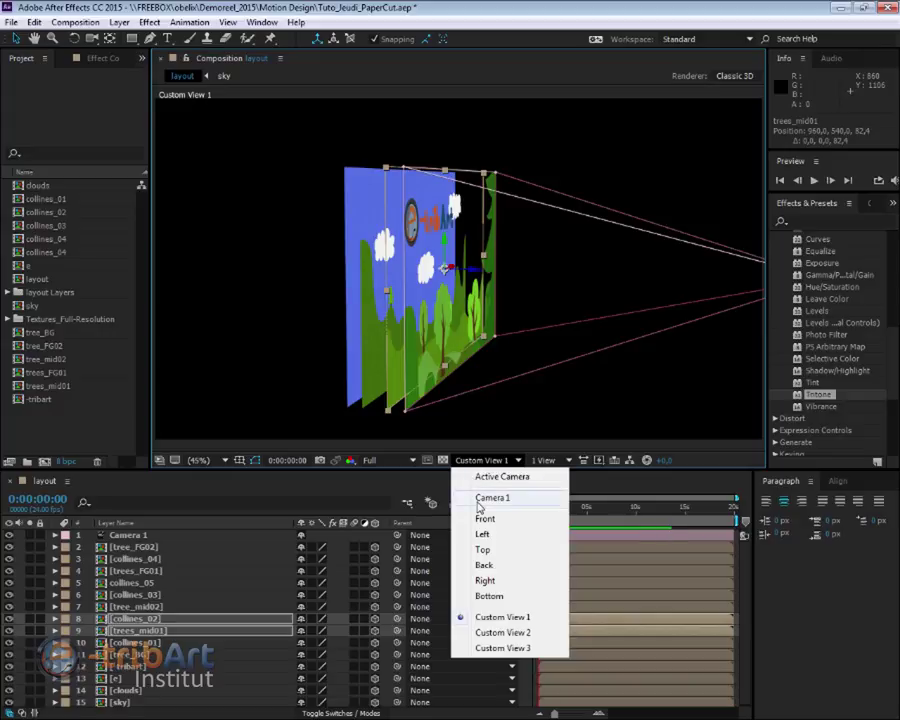
{"action": "left_click", "coordinate": [492, 497]}
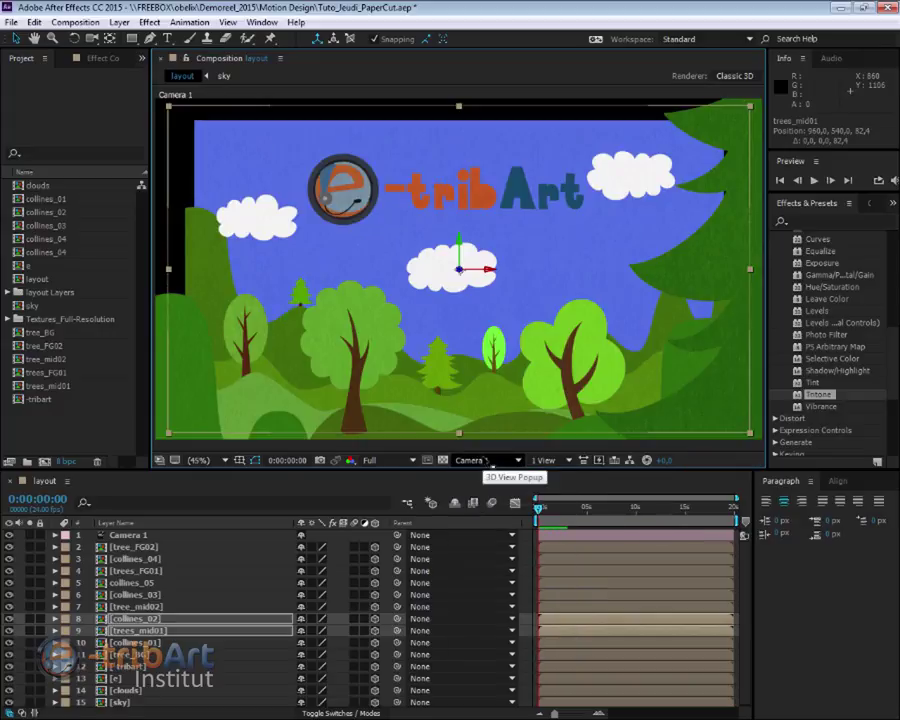
- Scale the sky layer up to about 121% so it fills the Camera 1 frame, checking it against the safe-area guides
{"action": "left_click", "coordinate": [275, 163]}
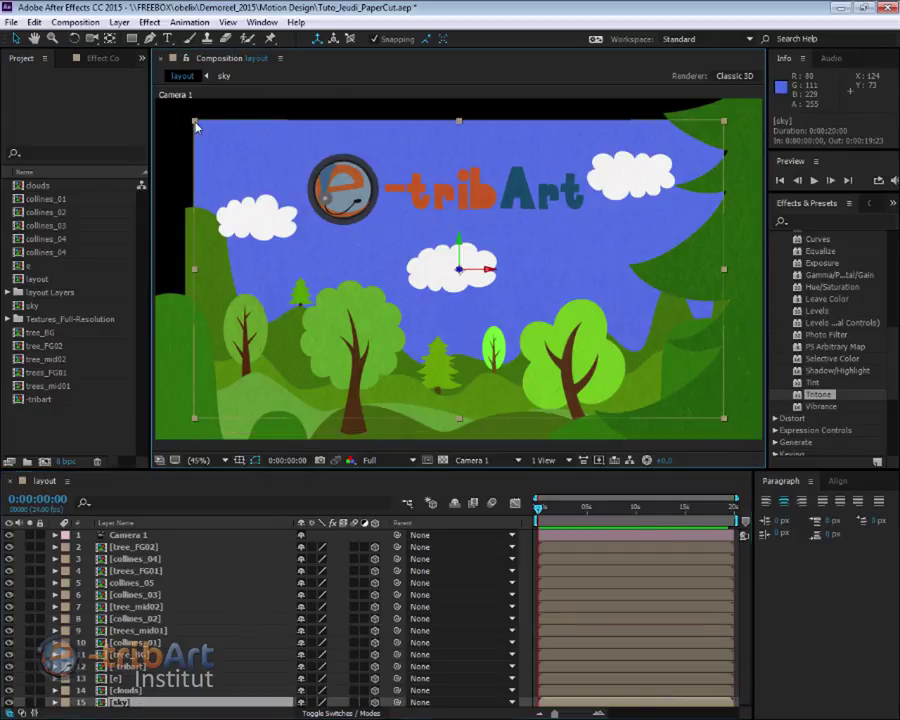
{"action": "left_click_drag", "start_coordinate": [196, 125], "coordinate": [142, 92]}
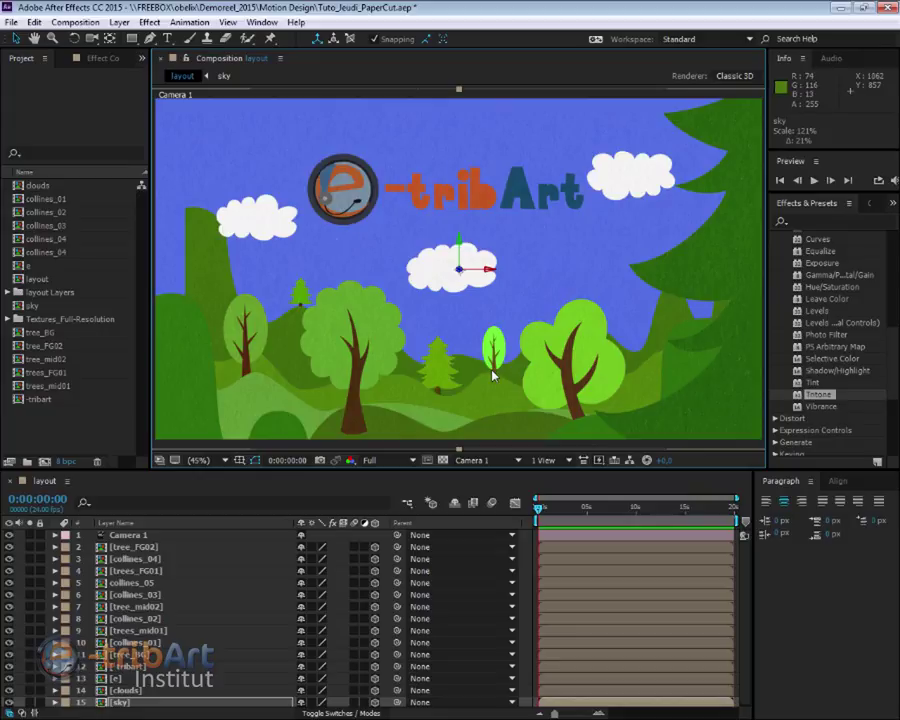
{"action": "key", "text": "apostrophe"}
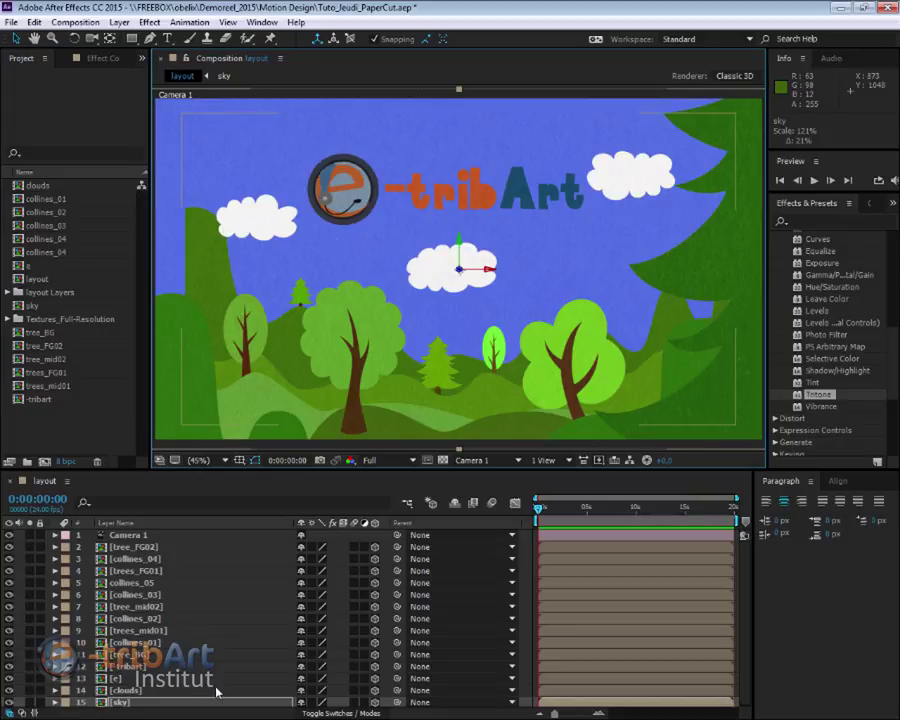
{"action": "key", "text": "apostrophe"}
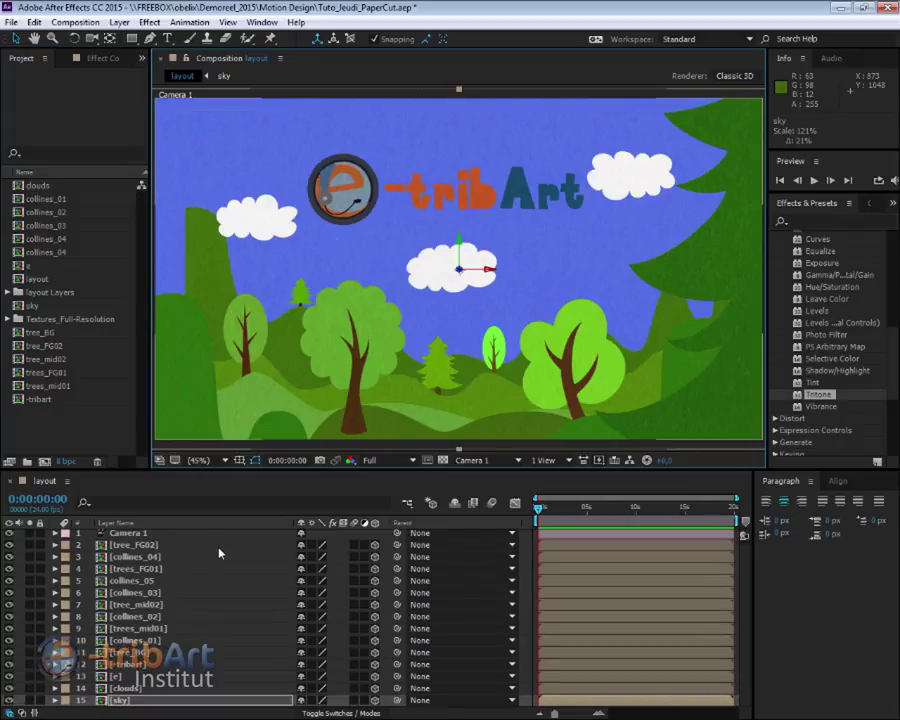
- Create a Point light with 100% intensity, Smooth falloff and Casts Shadows enabled
{"action": "left_click", "coordinate": [150, 22]}
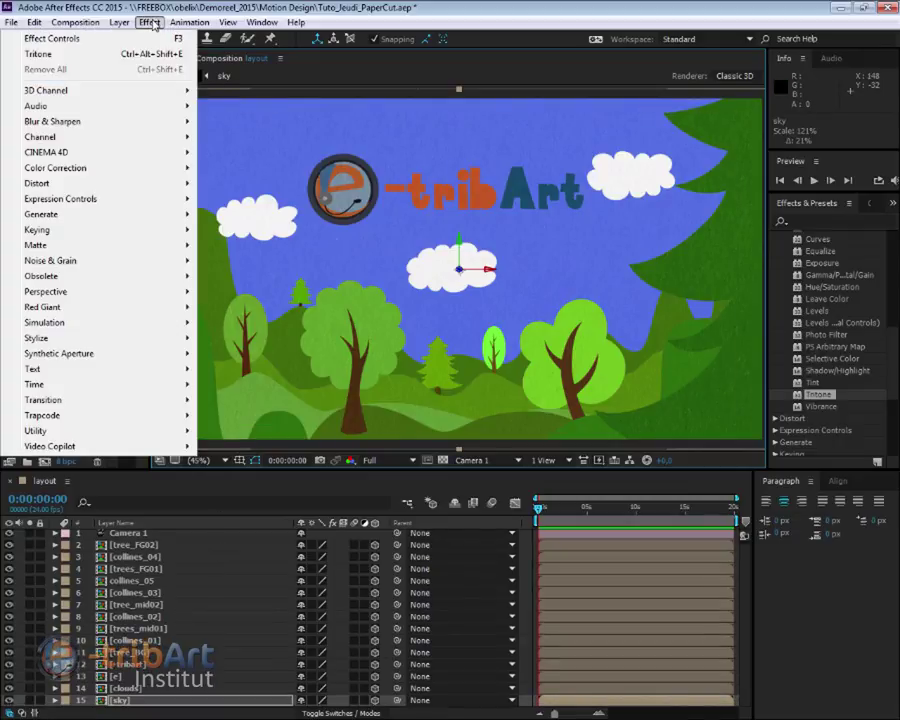
{"action": "mouse_move", "coordinate": [111, 24]}
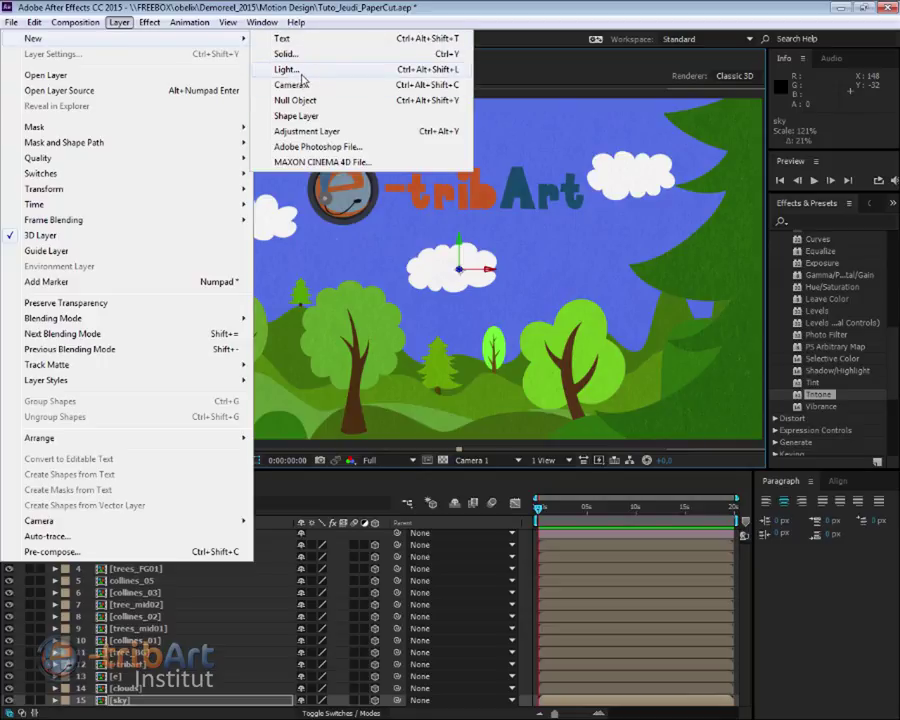
{"action": "key", "text": "Escape"}
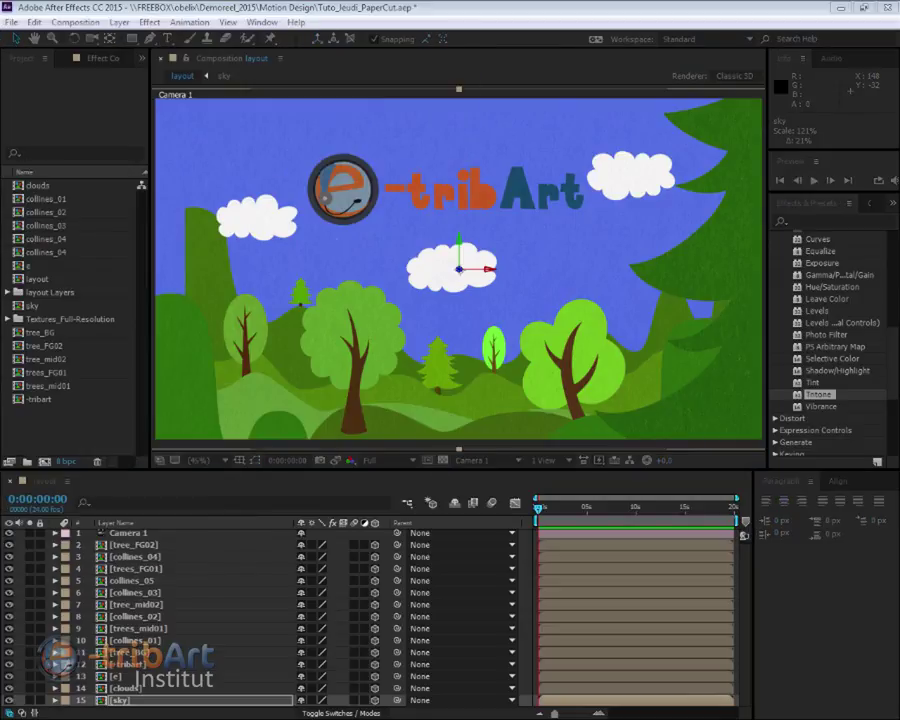
{"action": "key", "text": "ctrl+alt+shift+l"}
{"action": "left_click", "coordinate": [437, 244]}
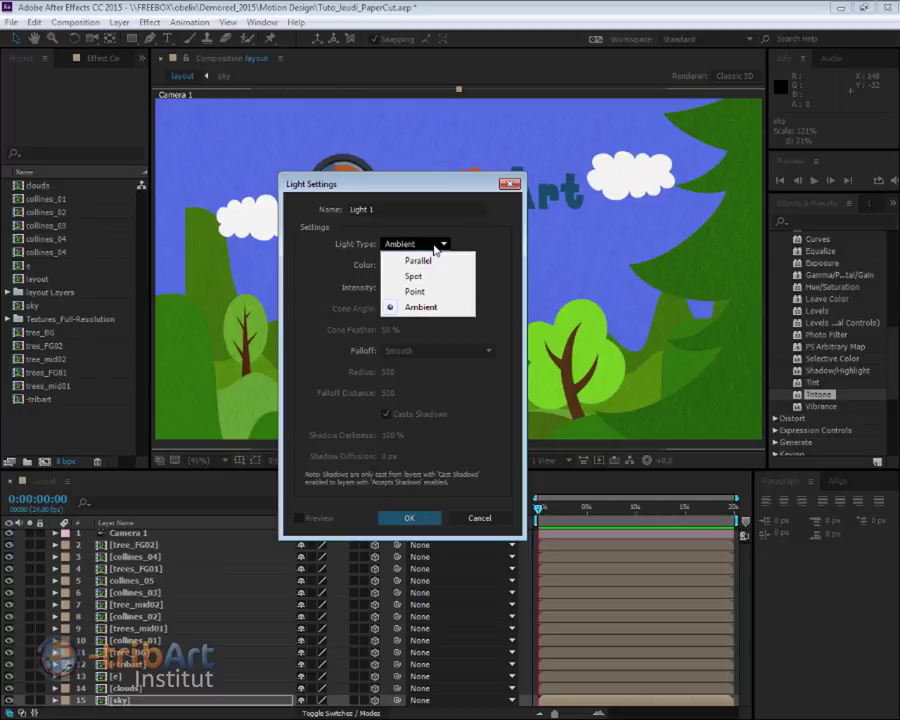
{"action": "left_click", "coordinate": [432, 291]}
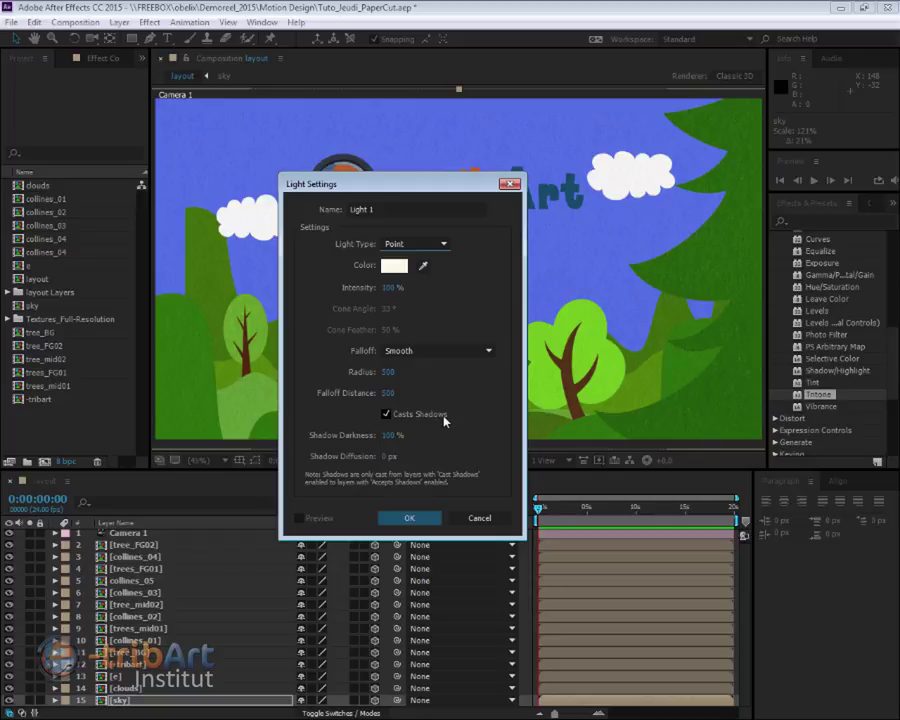
{"action": "left_click", "coordinate": [391, 521]}
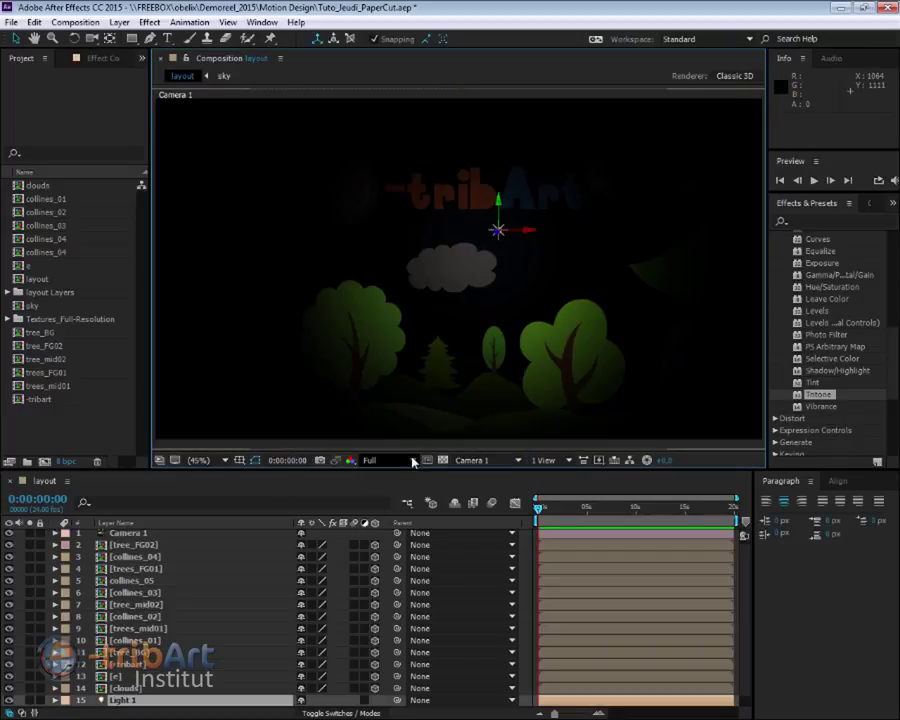
- Lower the preview resolution to Half and, in Custom View 1, move the light towards the scene to a Z position of about -349
{"action": "left_click", "coordinate": [412, 461]}
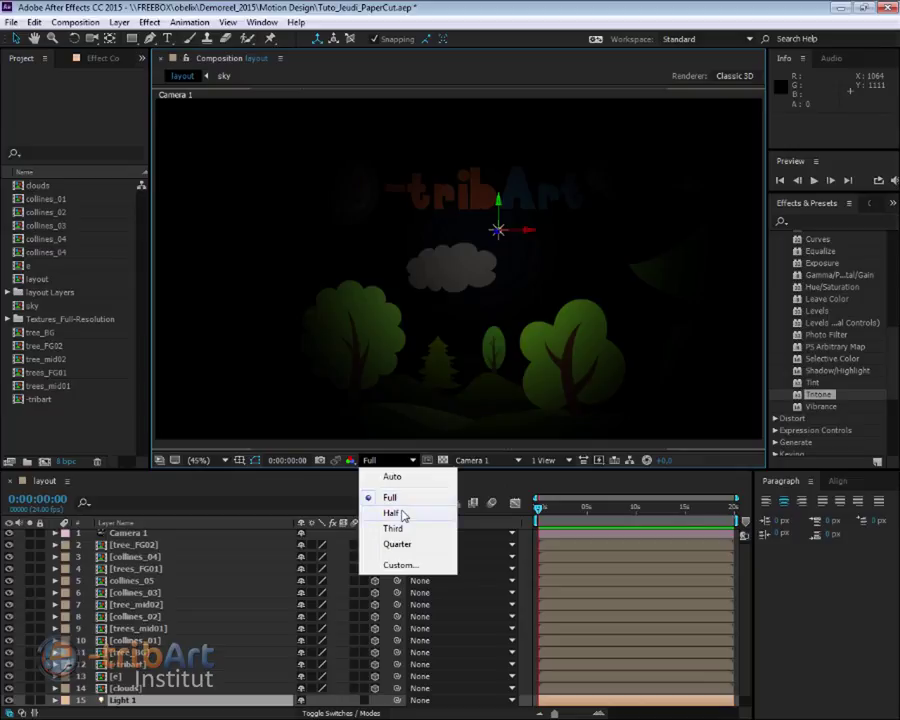
{"action": "left_click", "coordinate": [402, 514]}
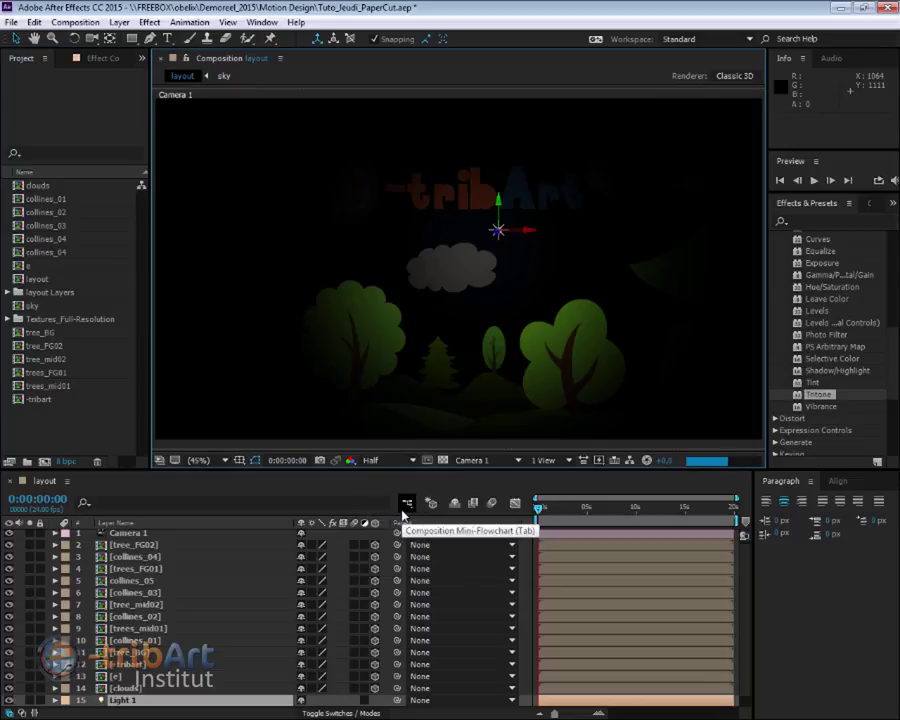
{"action": "left_click", "coordinate": [471, 461]}
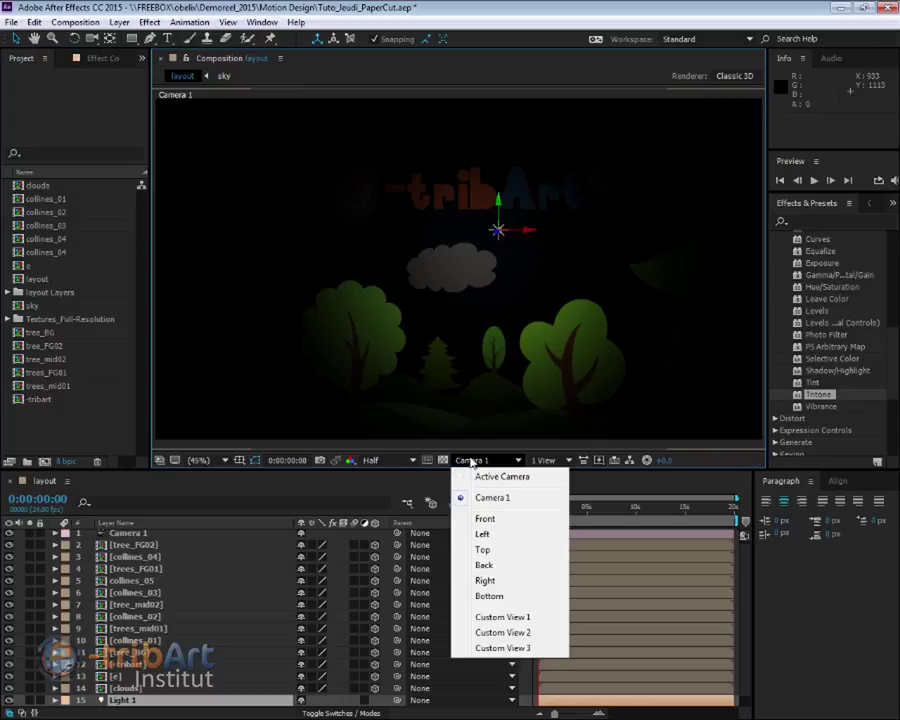
{"action": "left_click", "coordinate": [478, 618]}
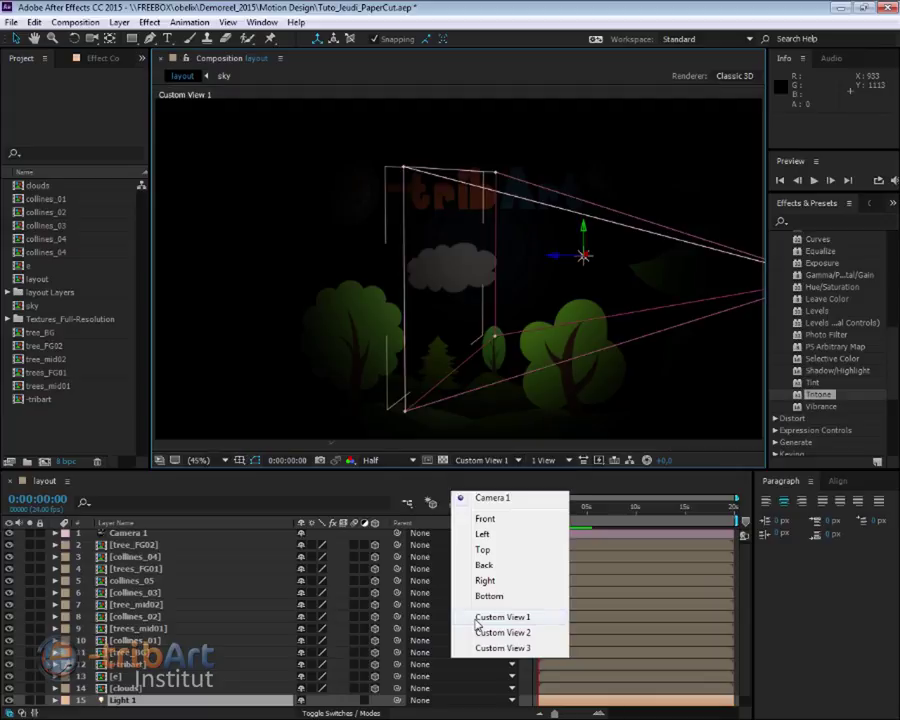
{"action": "left_click", "coordinate": [555, 257]}
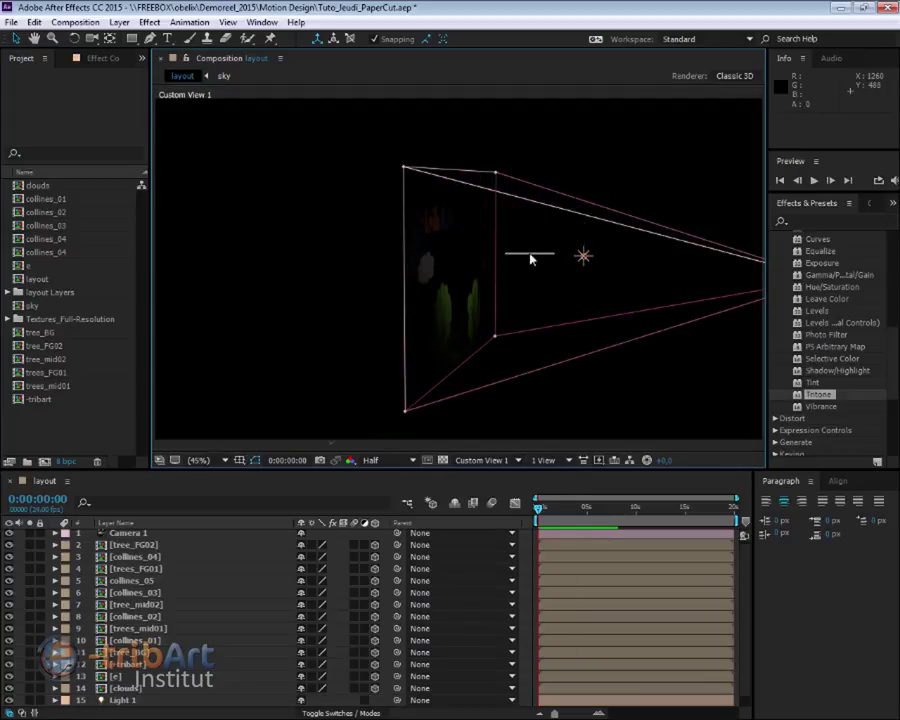
{"action": "left_click", "coordinate": [583, 257]}
{"action": "left_click_drag", "start_coordinate": [560, 260], "coordinate": [459, 256]}
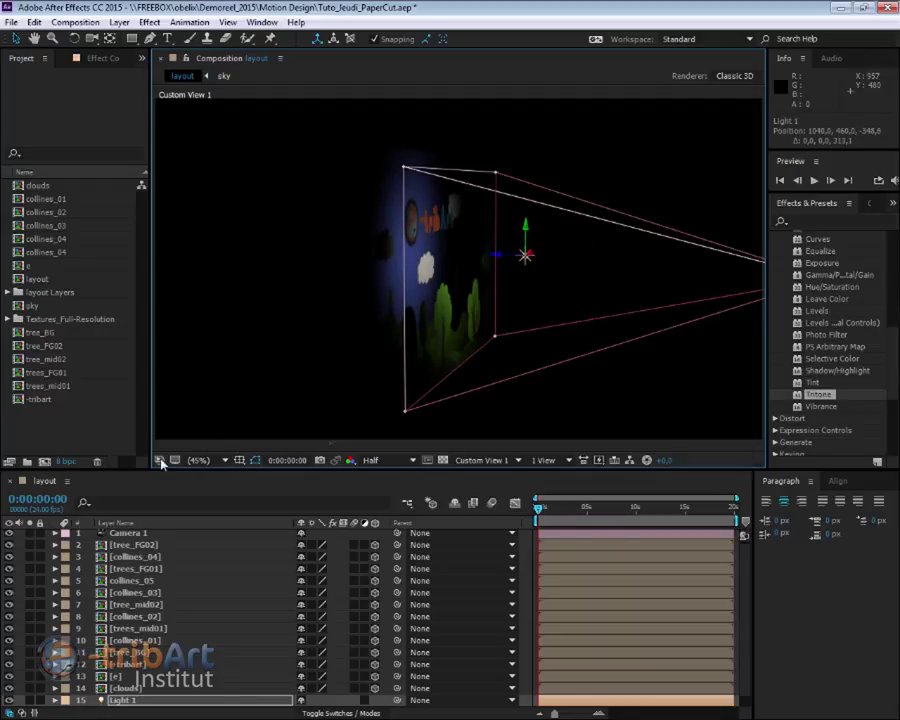
- Expand the light's options and move Light 1 to the top of the layer stack
{"action": "left_click", "coordinate": [56, 700]}
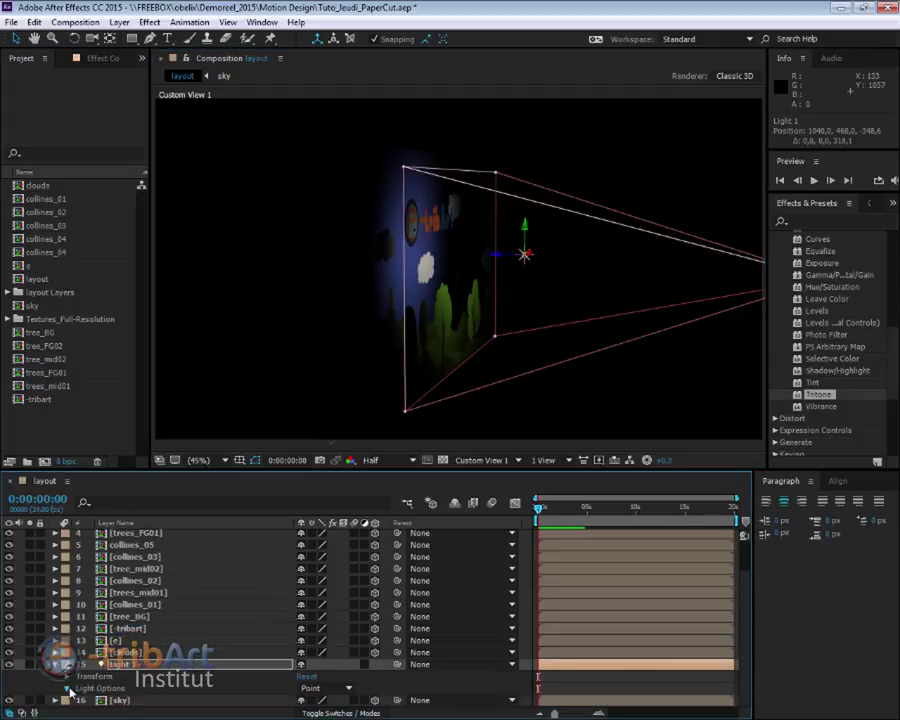
{"action": "left_click", "coordinate": [68, 688]}
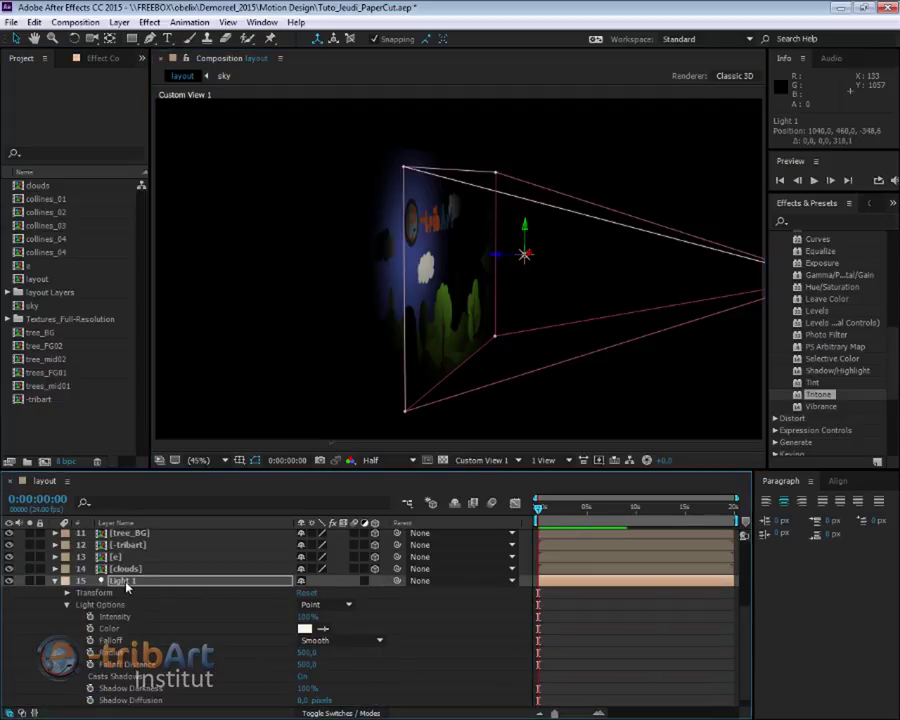
{"action": "left_click_drag", "start_coordinate": [126, 587], "coordinate": [140, 537]}
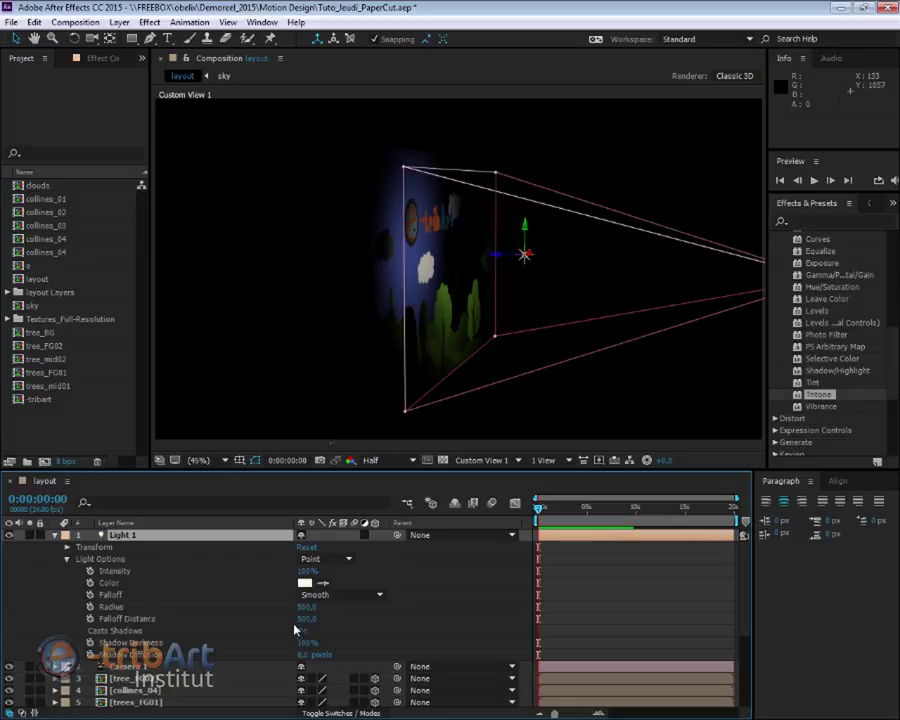
- Set Light 1's radius to about 1145, its falloff distance to about 541 and its intensity to about 165%
{"action": "left_click_drag", "start_coordinate": [306, 607], "coordinate": [553, 616]}
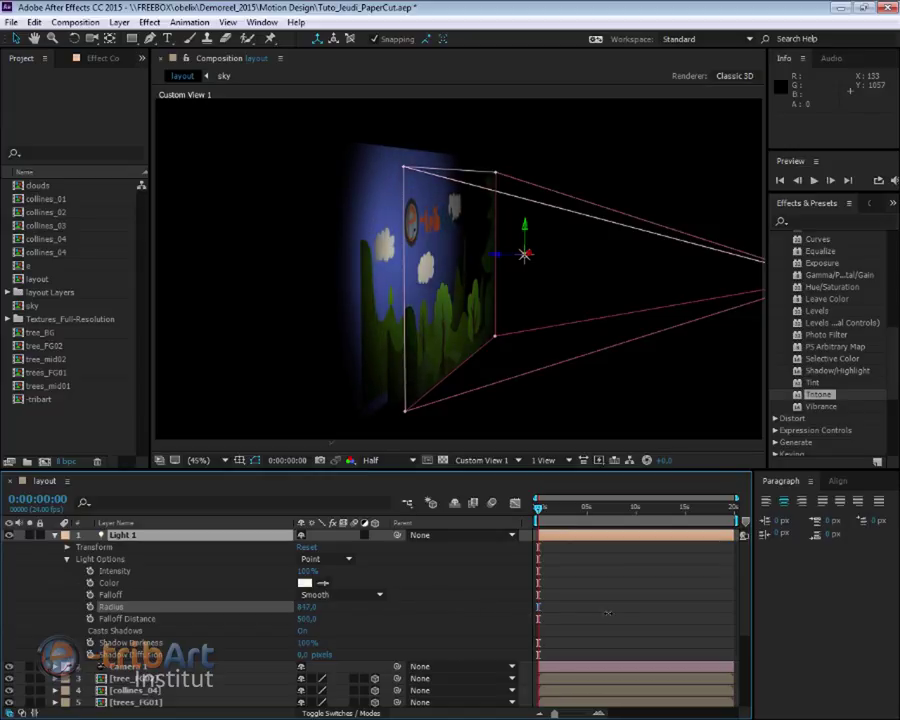
{"action": "left_click_drag", "start_coordinate": [608, 612], "coordinate": [448, 638]}
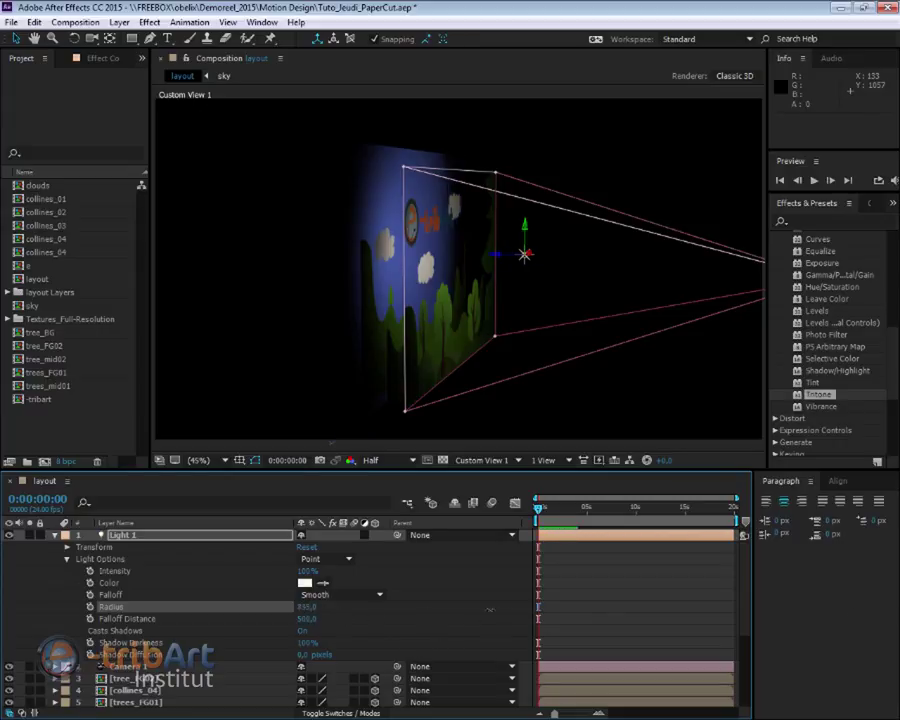
{"action": "left_click_drag", "start_coordinate": [490, 609], "coordinate": [297, 615]}
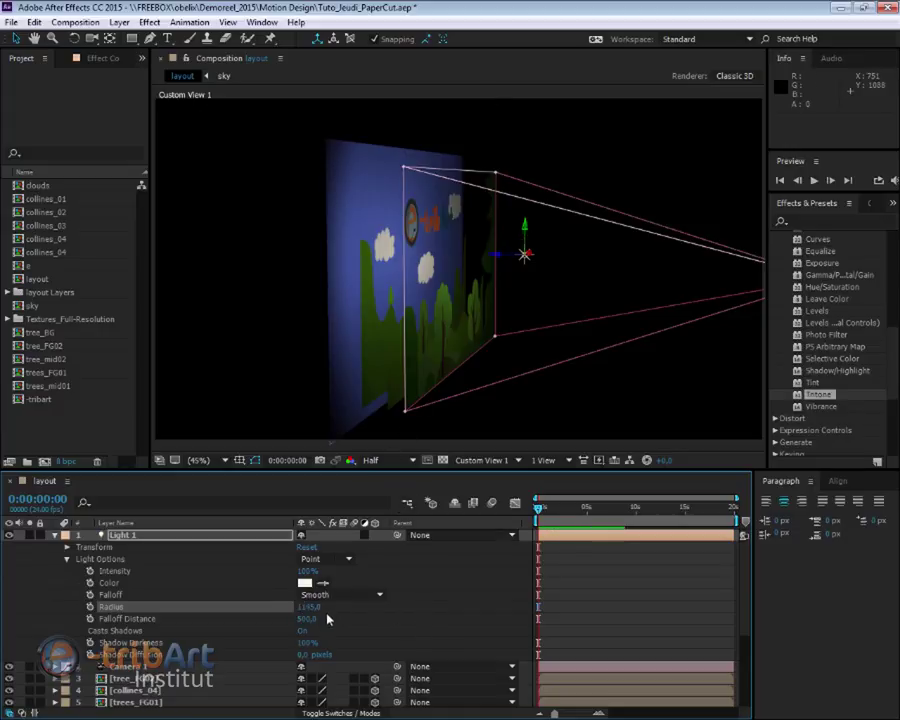
{"action": "left_click_drag", "start_coordinate": [328, 620], "coordinate": [330, 620]}
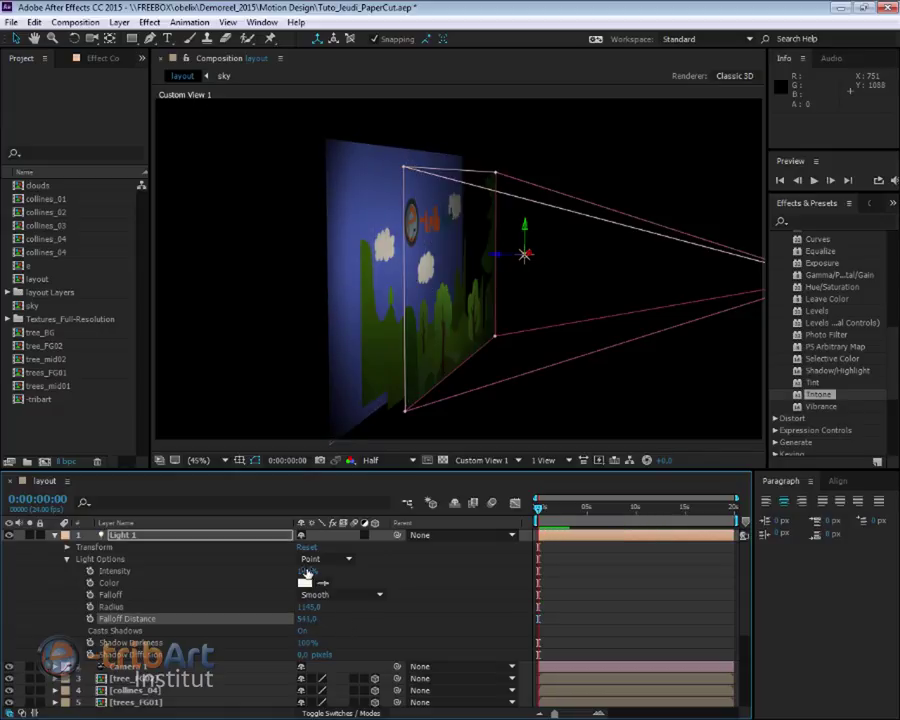
{"action": "left_click_drag", "start_coordinate": [307, 571], "coordinate": [356, 573]}
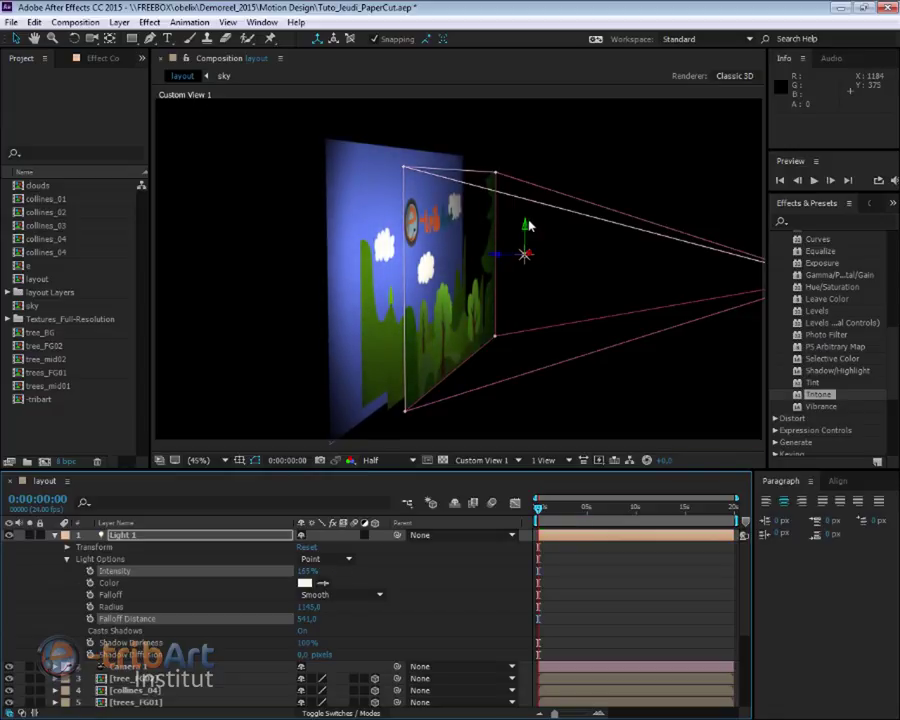
- Lower the light to a Y position of about 520 and show the scene through Camera 1
{"action": "left_click_drag", "start_coordinate": [531, 247], "coordinate": [531, 254]}
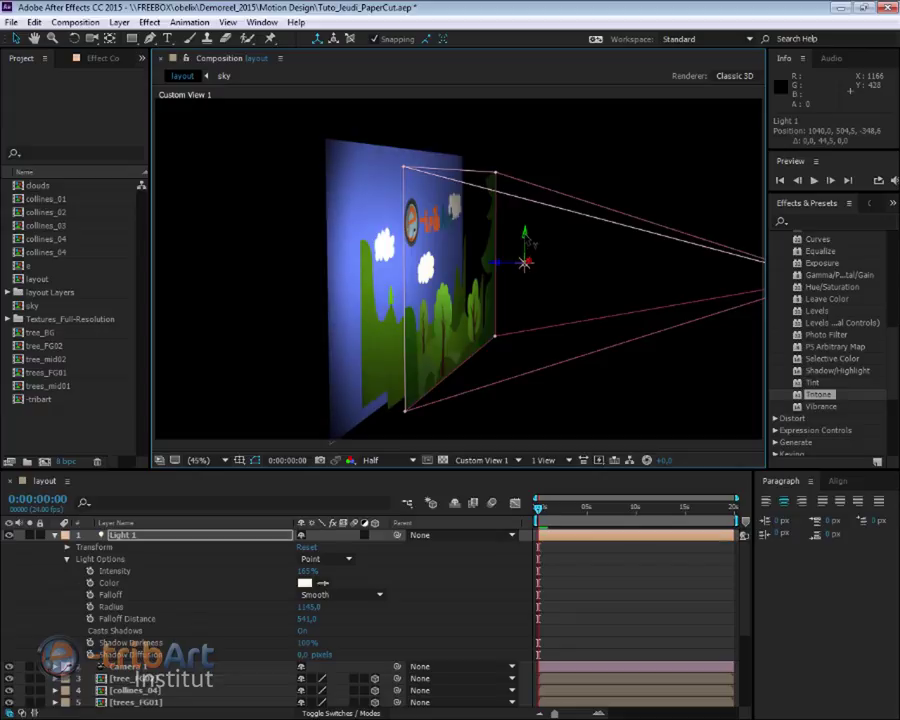
{"action": "left_click", "coordinate": [482, 460]}
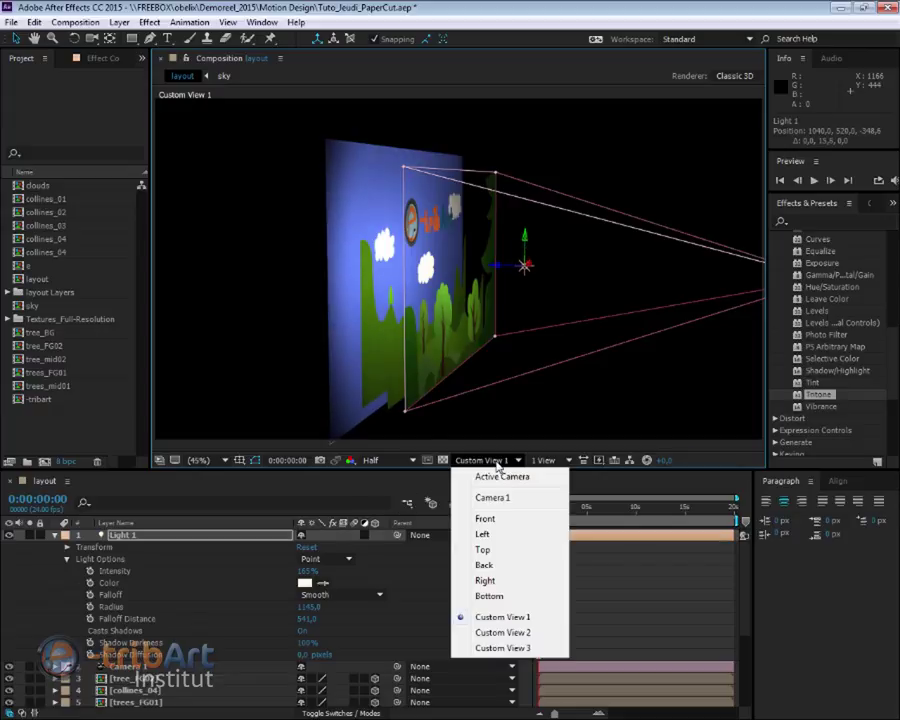
{"action": "left_click", "coordinate": [492, 493]}
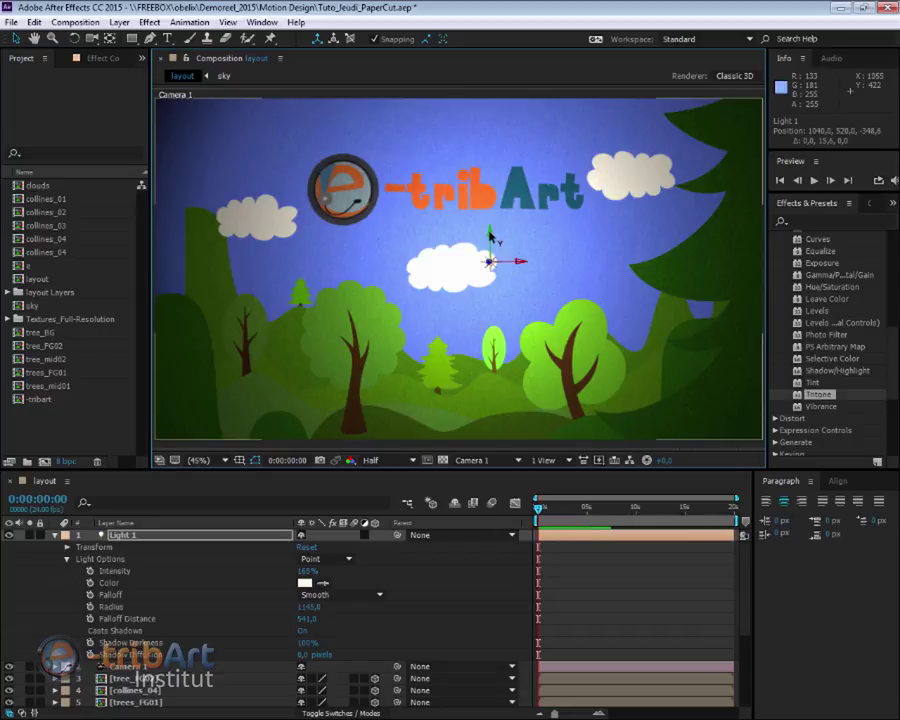
- Collapse Light 1's properties and expand the Material Options of the tree_FG02 layer
{"action": "left_click", "coordinate": [55, 536]}
{"action": "left_click", "coordinate": [143, 562]}
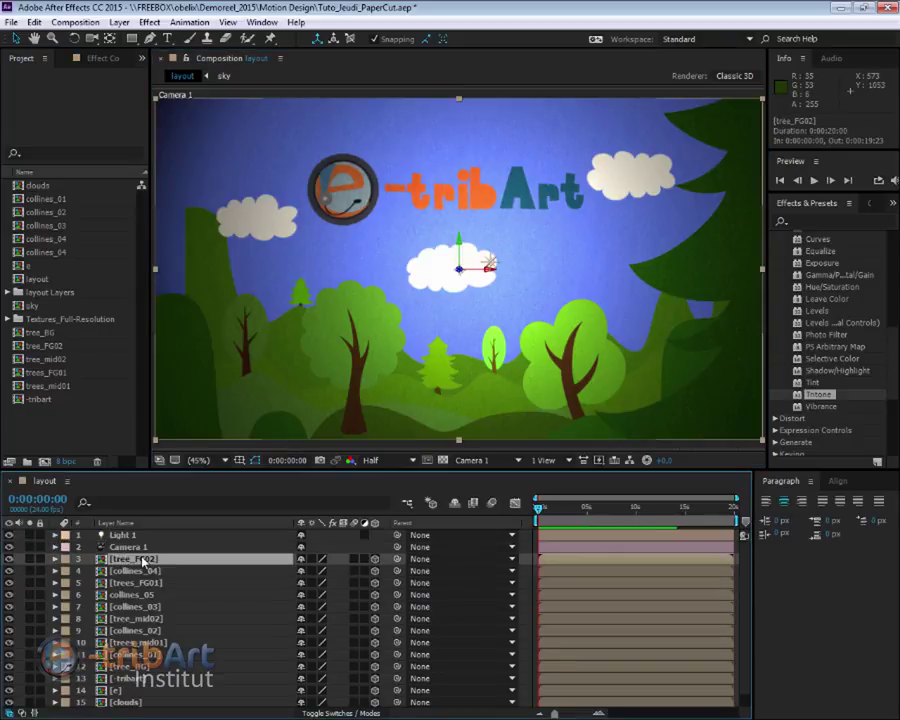
{"action": "left_click", "coordinate": [55, 559]}
{"action": "left_click", "coordinate": [68, 583]}
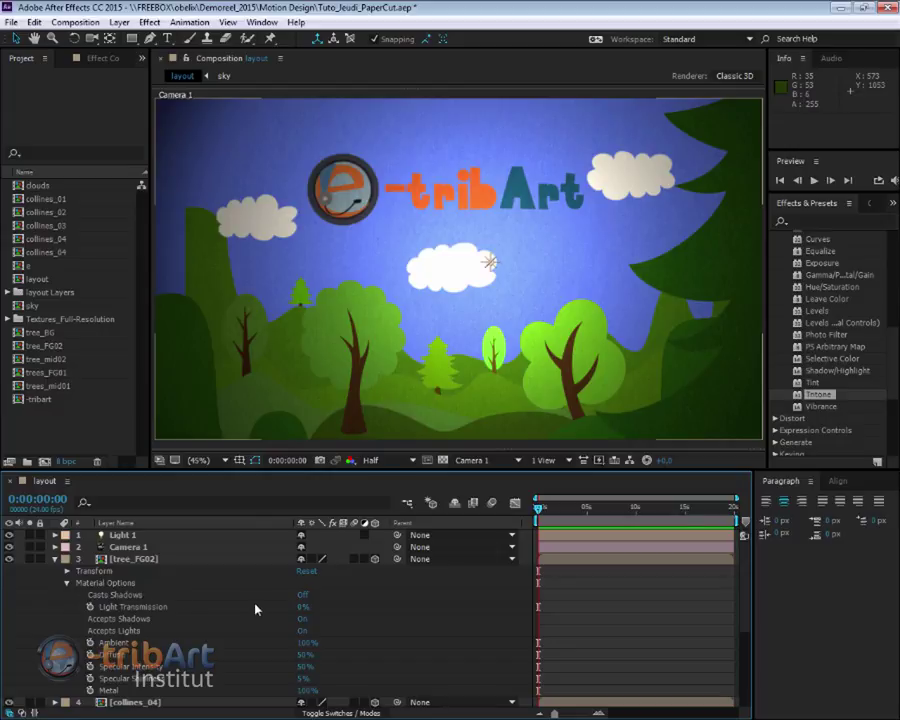
{"action": "left_click", "coordinate": [56, 559]}
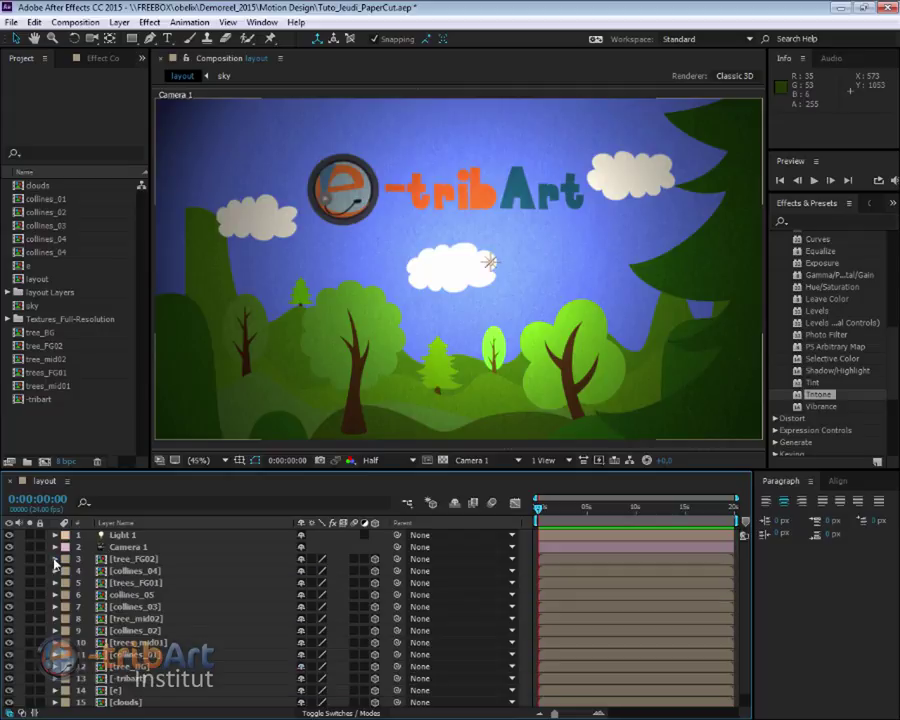
{"action": "left_click", "coordinate": [56, 559]}
- Turn on Casts Shadows for all artwork layers from tree_FG02 down to clouds, leaving out the sky, and collapse the Material Options
{"action": "left_click", "coordinate": [130, 559]}
{"action": "scroll", "coordinate": [150, 630], "scroll_direction": "down", "scroll_amount": 5}
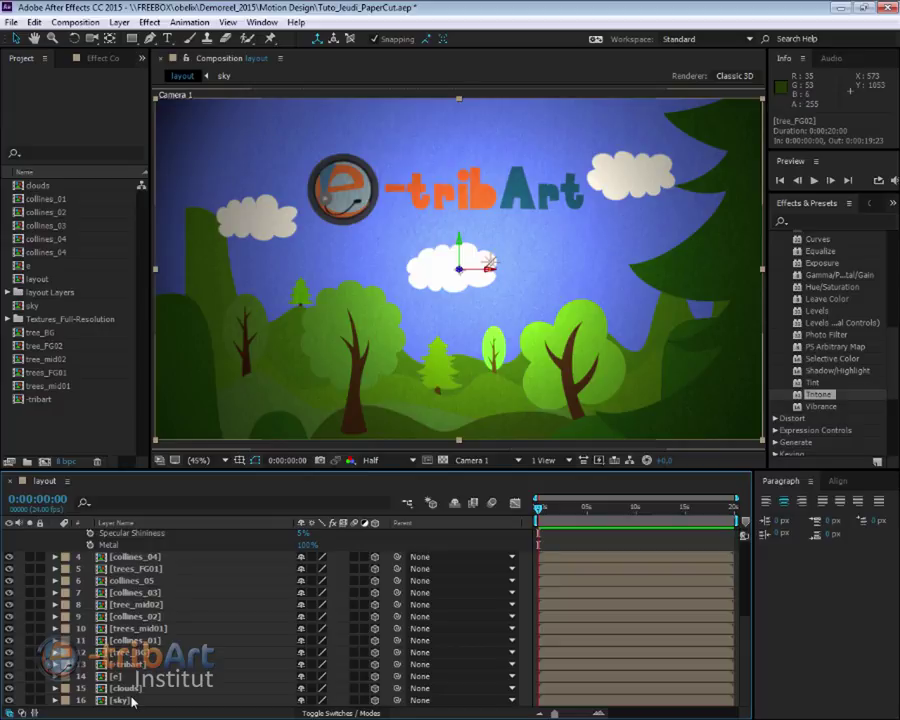
{"action": "left_click", "coordinate": [132, 703], "text": "shift"}
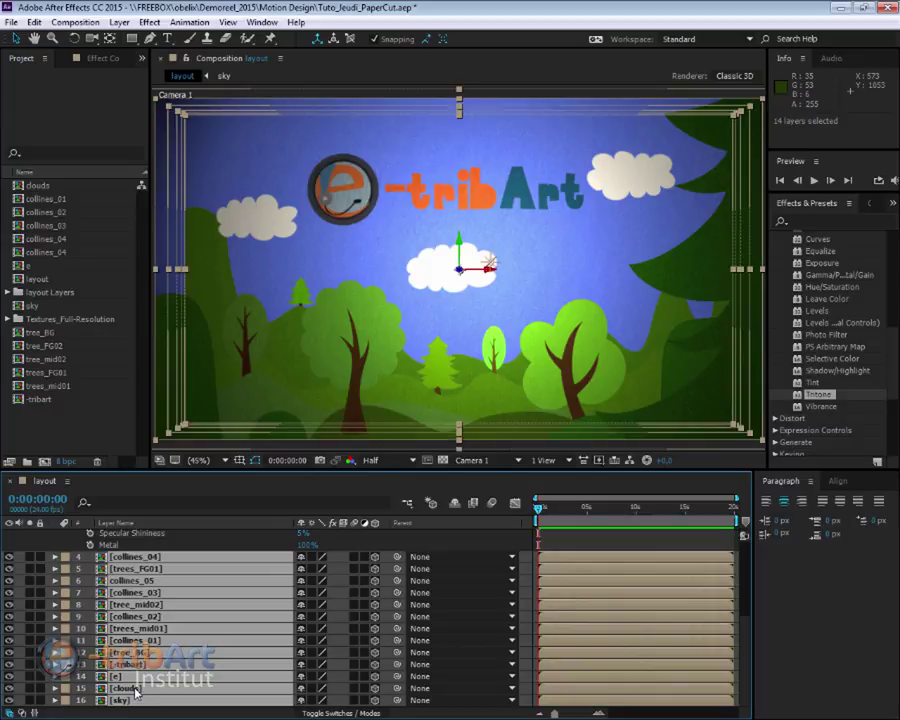
{"action": "left_click", "coordinate": [135, 688], "text": "ctrl"}
{"action": "scroll", "coordinate": [170, 670], "scroll_direction": "up", "scroll_amount": 5}
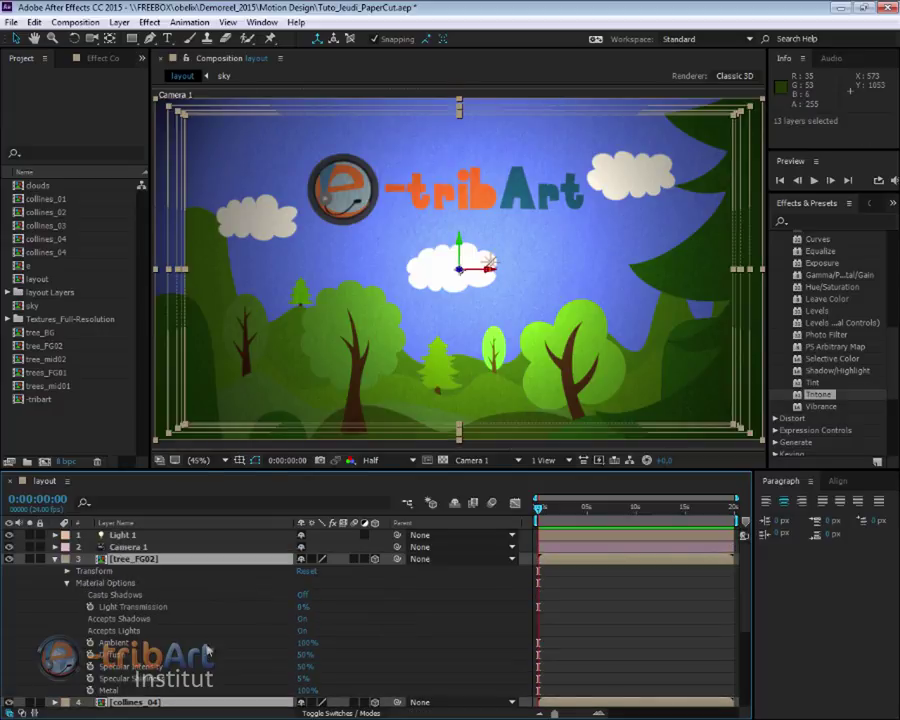
{"action": "left_click", "coordinate": [303, 596]}
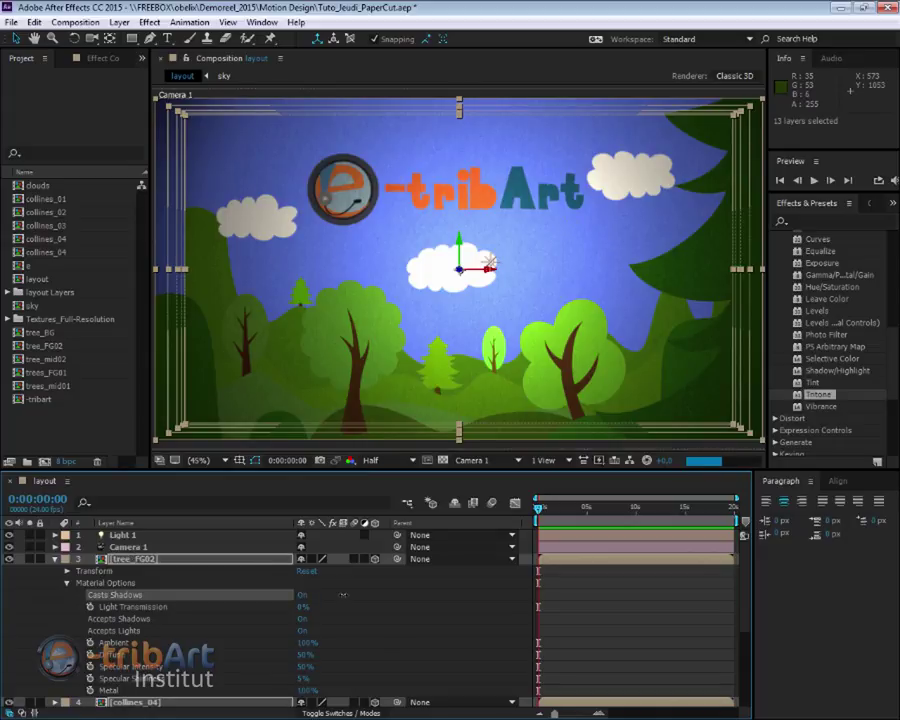
{"action": "left_click", "coordinate": [68, 583]}
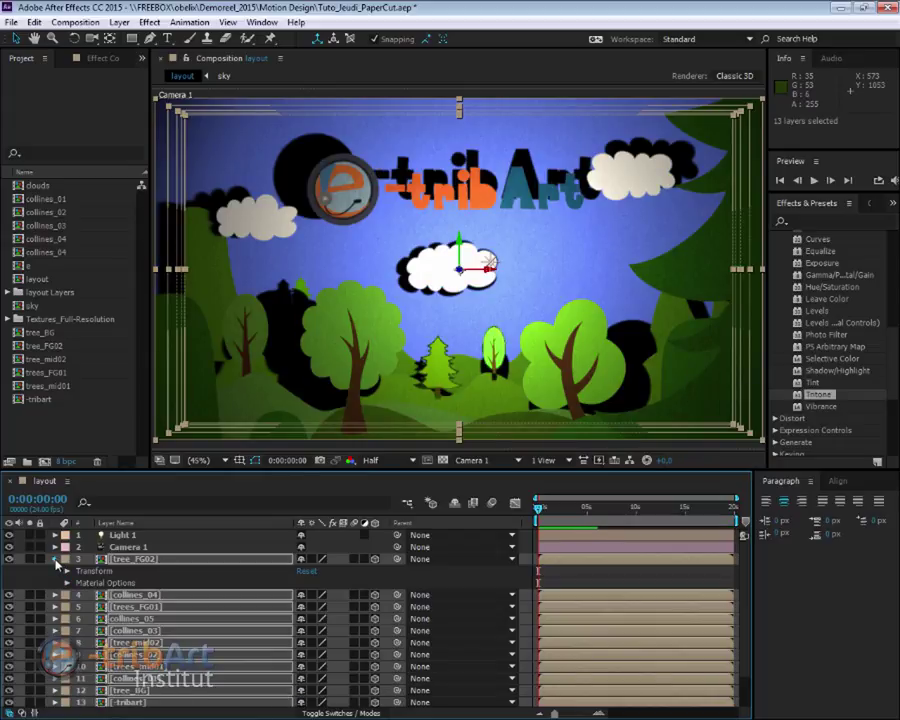
- Collapse the tree_FG02 layer's properties and raise Light 1 to a Y position of about 342
{"action": "left_click", "coordinate": [56, 562]}
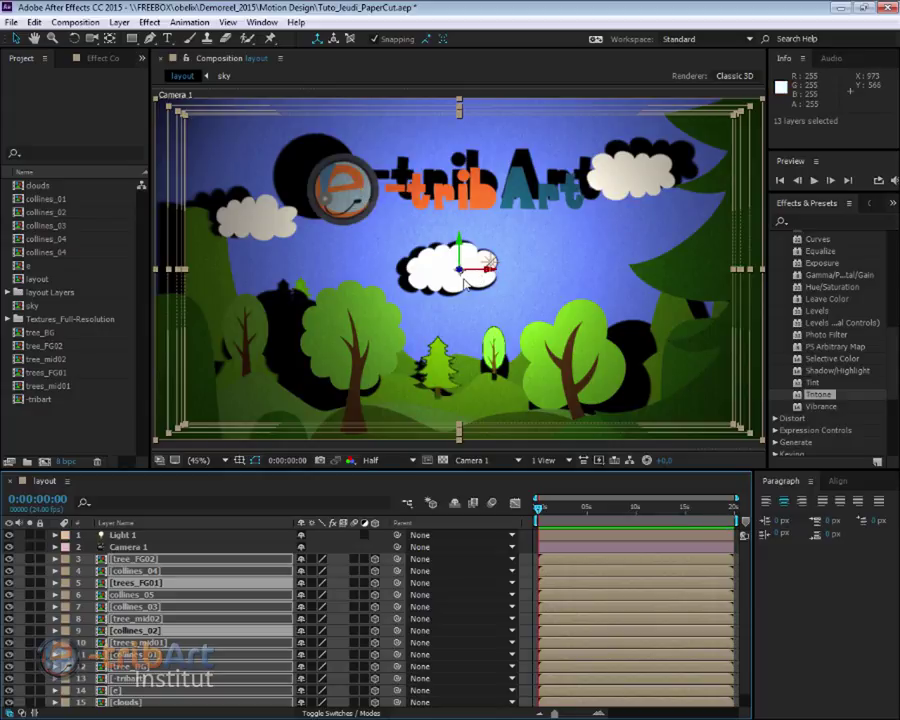
{"action": "left_click", "coordinate": [122, 535]}
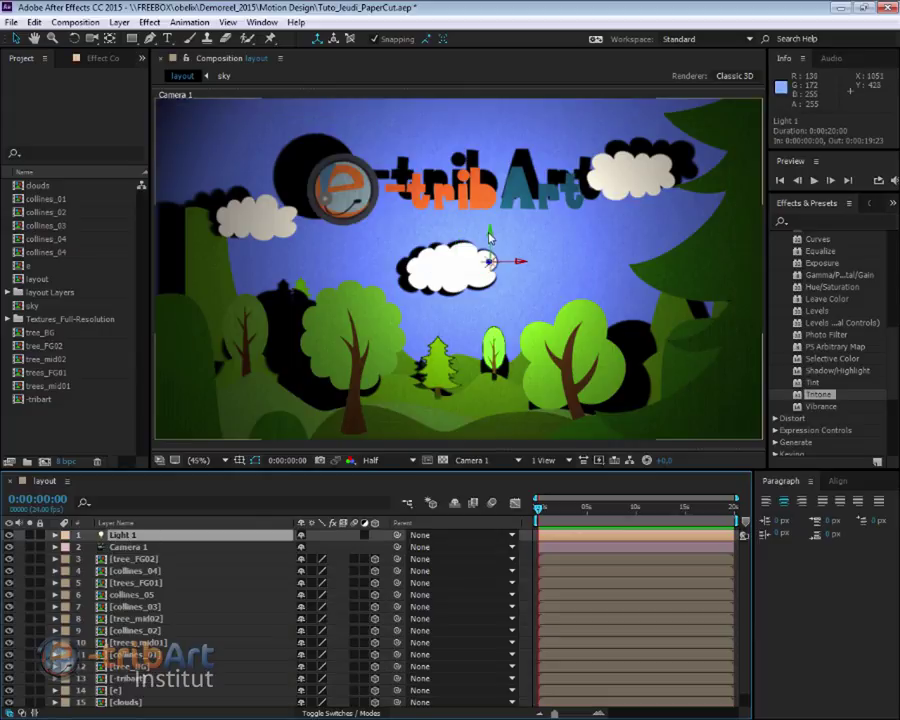
{"action": "left_click_drag", "start_coordinate": [490, 233], "coordinate": [500, 178]}
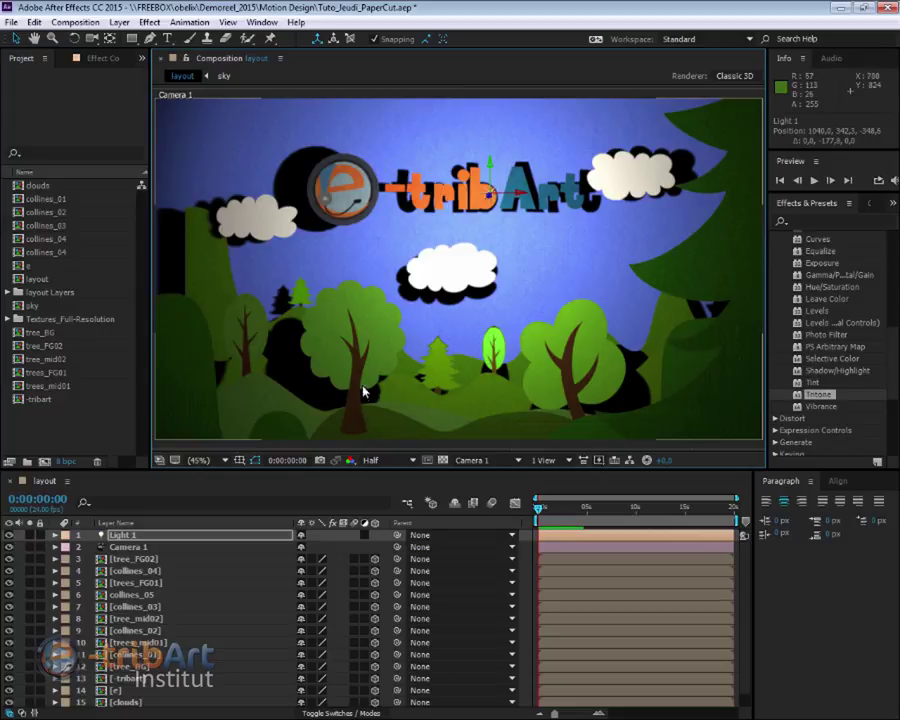
- Show the scene in Custom View 1 and pull Light 1 away from the layers to about Y 571, Z -1202
{"action": "left_click", "coordinate": [486, 461]}
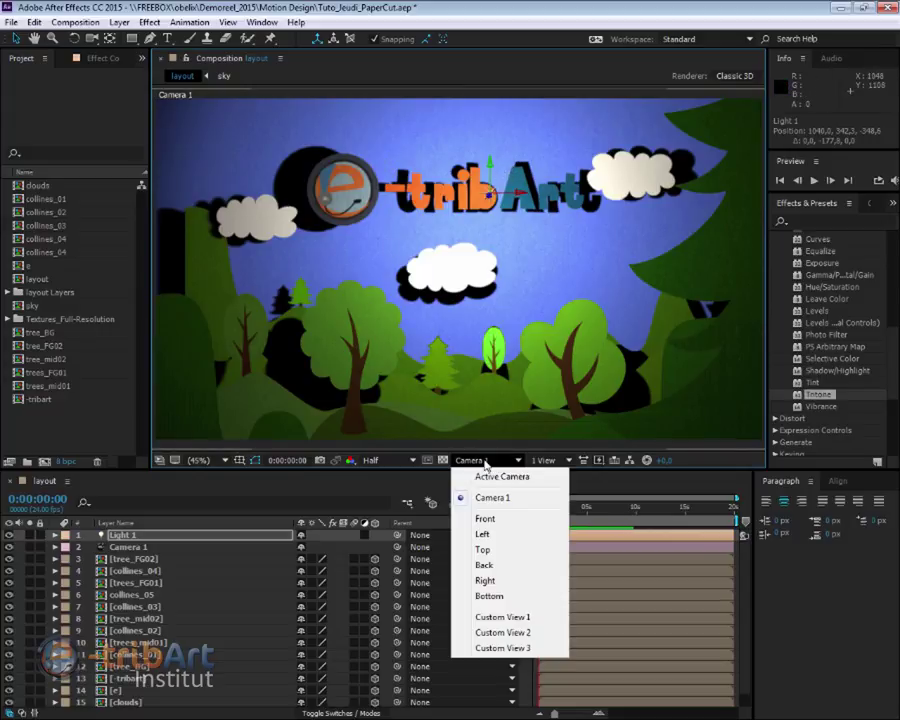
{"action": "left_click", "coordinate": [499, 618]}
{"action": "left_click", "coordinate": [499, 620]}
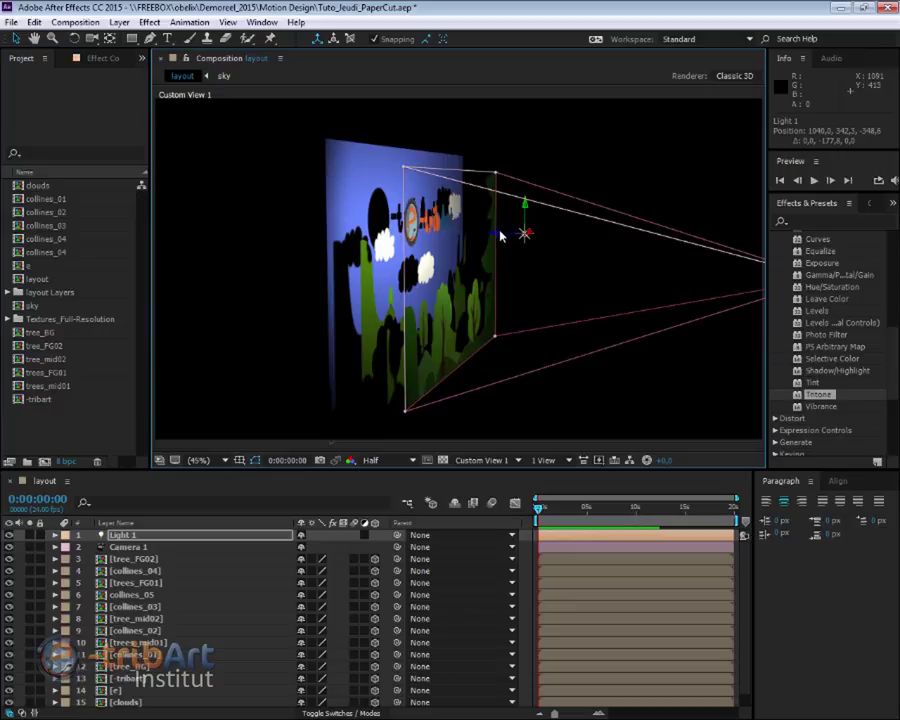
{"action": "left_click", "coordinate": [562, 253]}
{"action": "left_click_drag", "start_coordinate": [500, 231], "coordinate": [603, 251]}
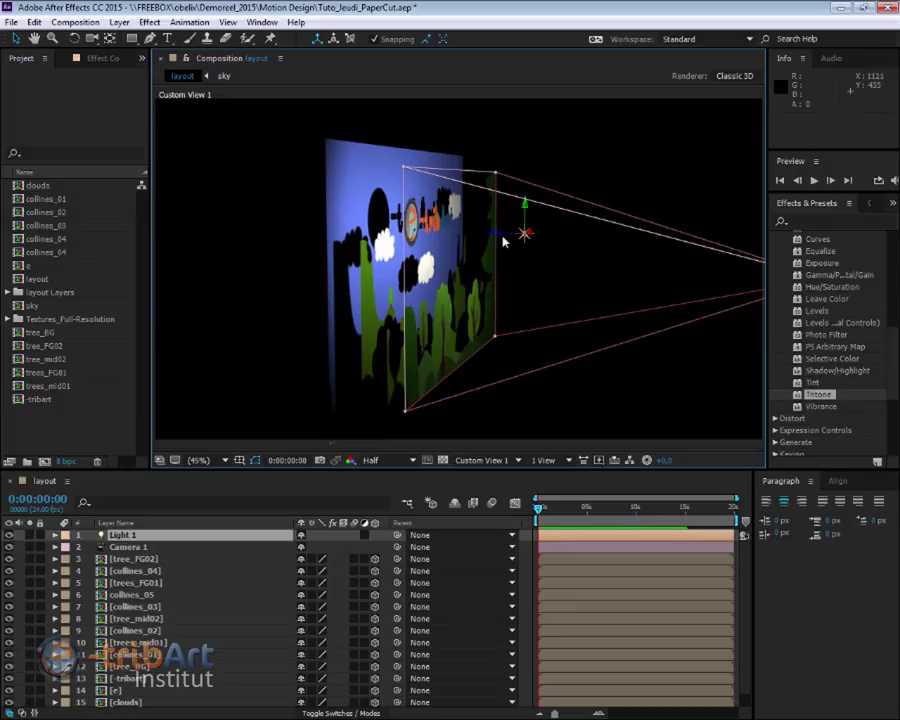
{"action": "left_click_drag", "start_coordinate": [525, 233], "coordinate": [647, 281]}
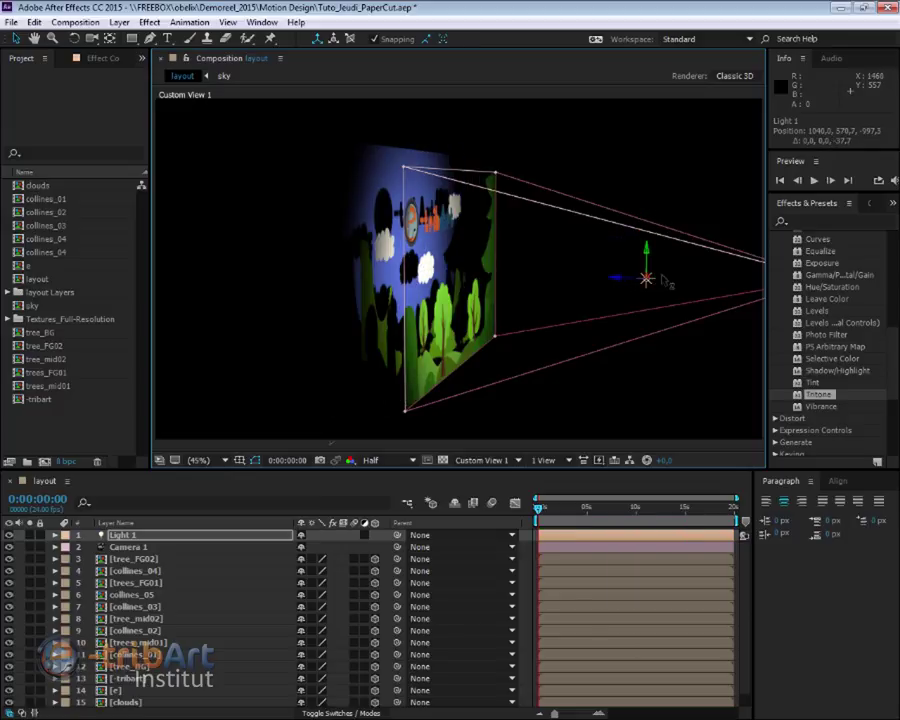
{"action": "left_click_drag", "start_coordinate": [640, 278], "coordinate": [670, 279]}
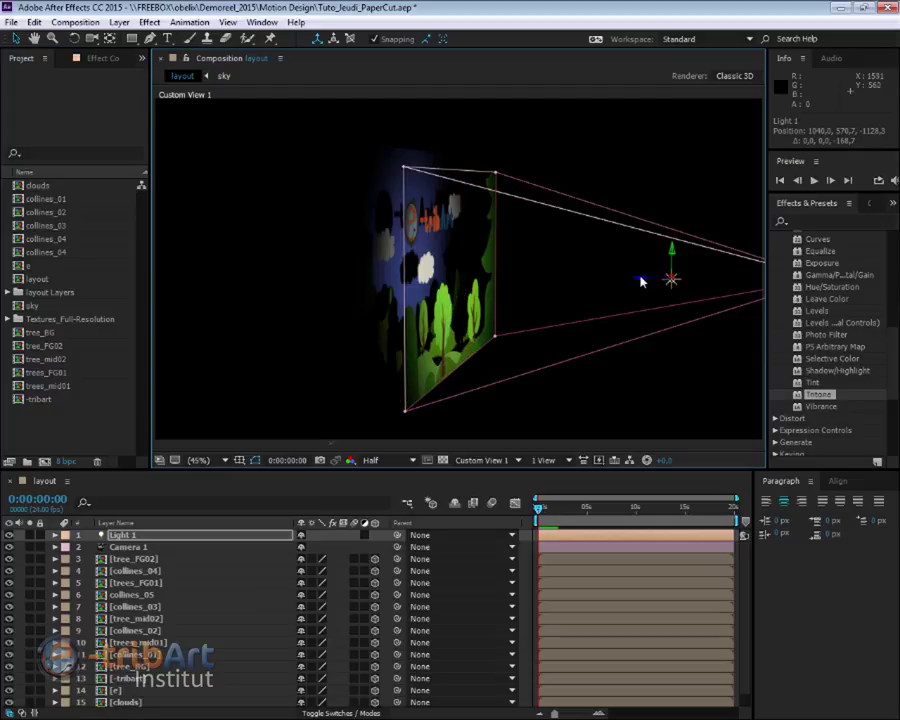
{"action": "key", "text": "F2"}
{"action": "left_click", "coordinate": [670, 280]}
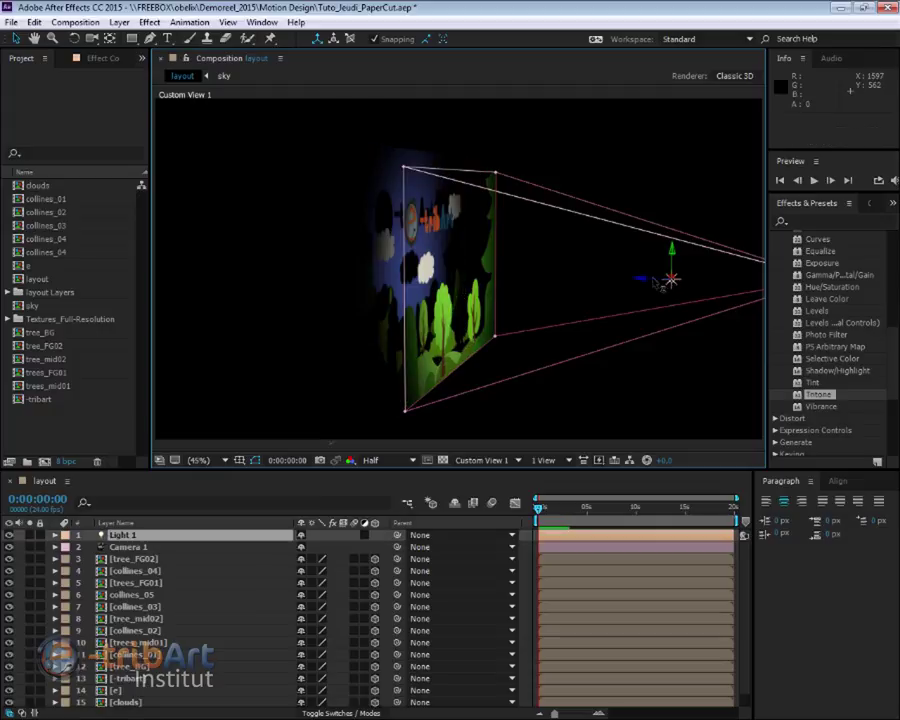
{"action": "left_click_drag", "start_coordinate": [670, 280], "coordinate": [668, 285]}
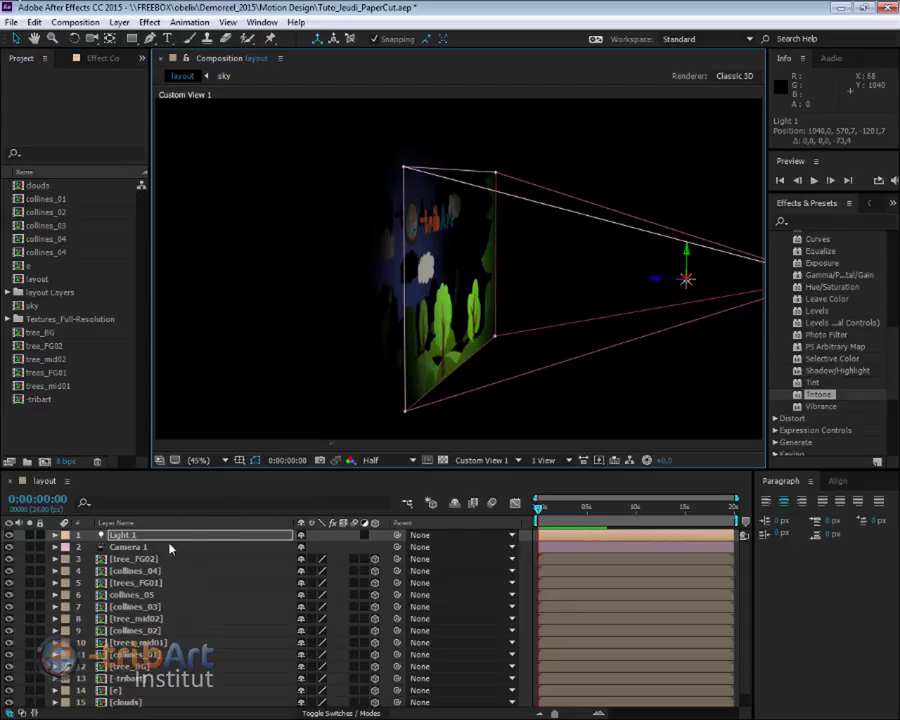
- Add a second light named Light 2 with the Ambient light type
{"action": "left_click", "coordinate": [118, 22]}
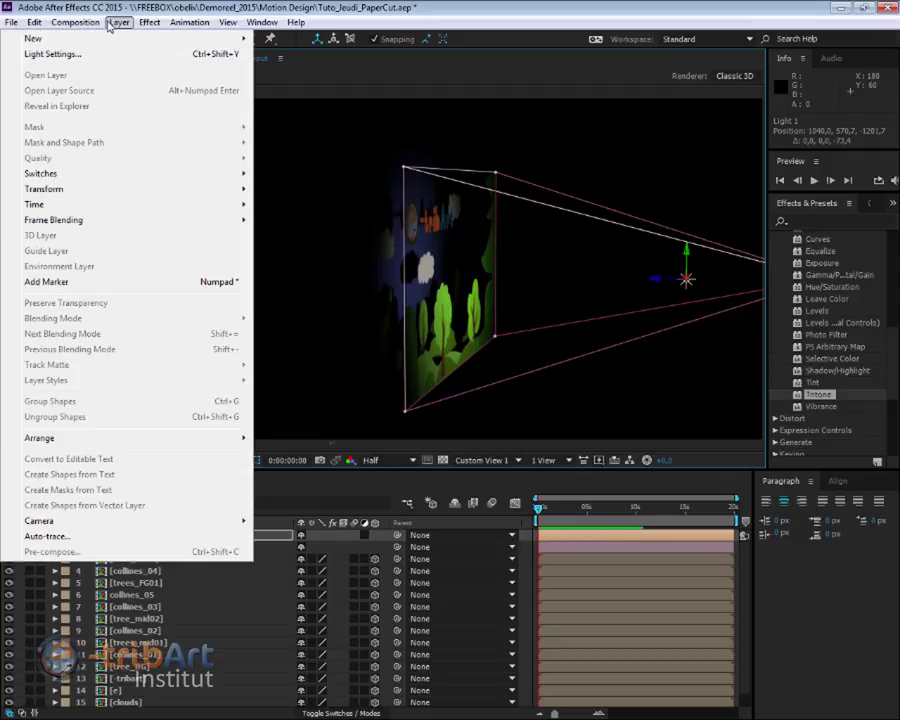
{"action": "mouse_move", "coordinate": [250, 44]}
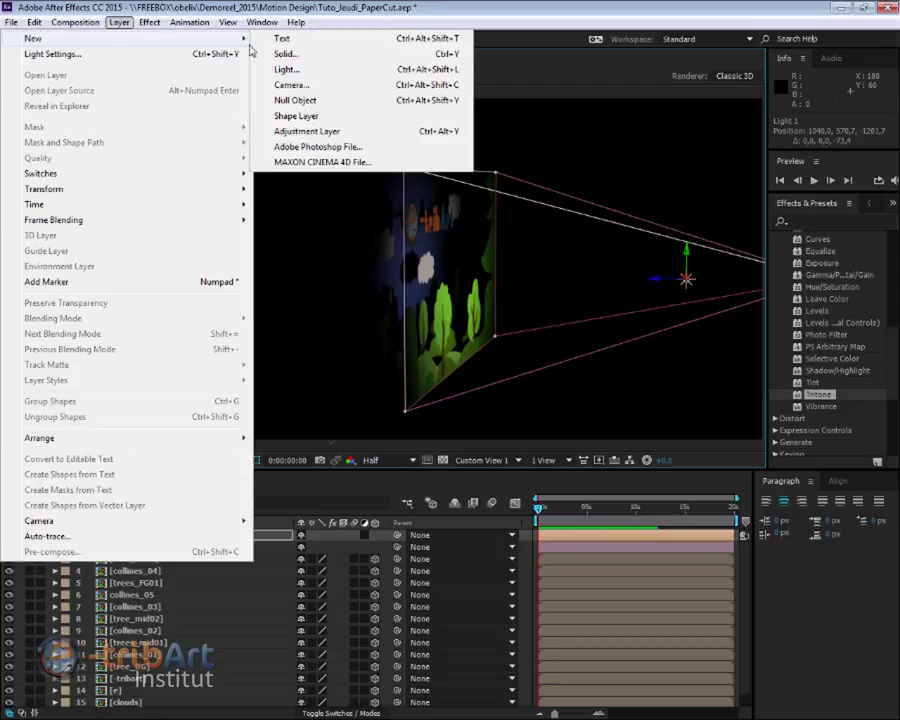
{"action": "left_click", "coordinate": [300, 69]}
{"action": "left_click", "coordinate": [415, 243]}
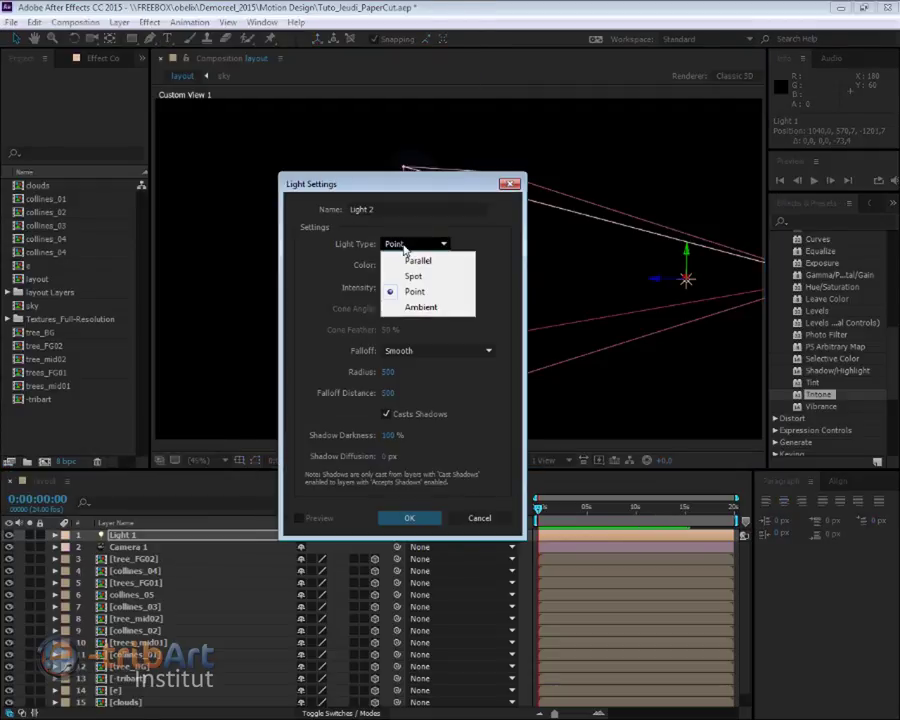
{"action": "left_click", "coordinate": [420, 307]}
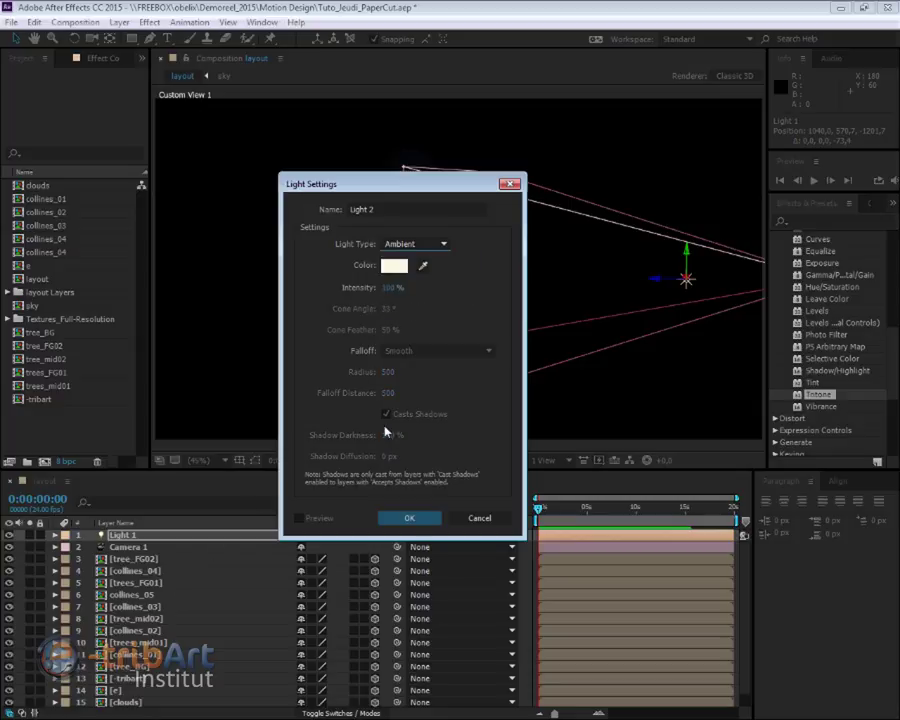
{"action": "left_click", "coordinate": [417, 524]}
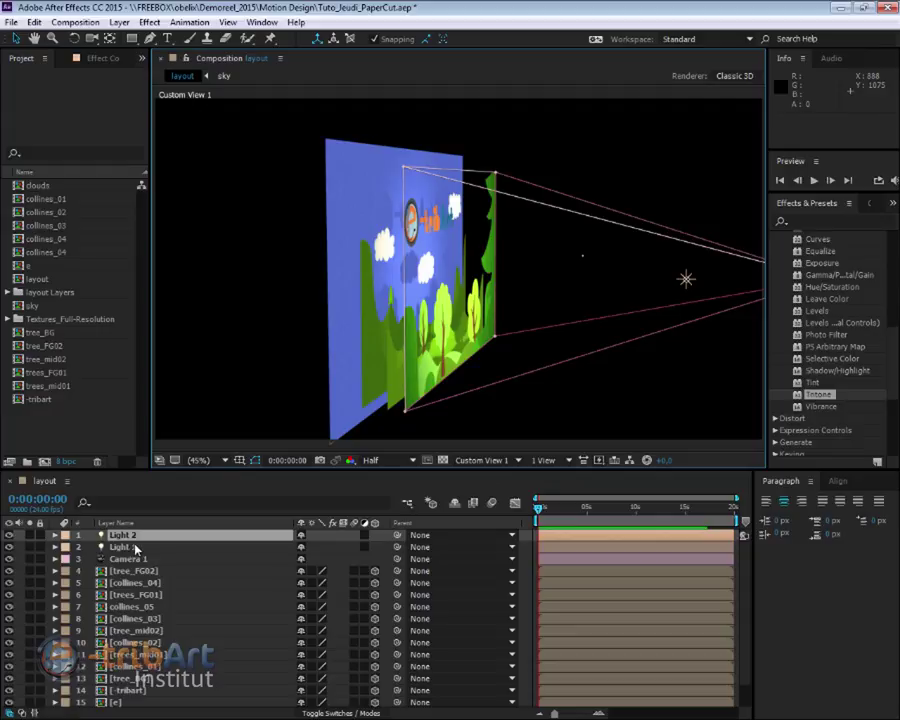
- Reduce Light 2's intensity to about 45% and show the scene through Camera 1
{"action": "left_click", "coordinate": [55, 536]}
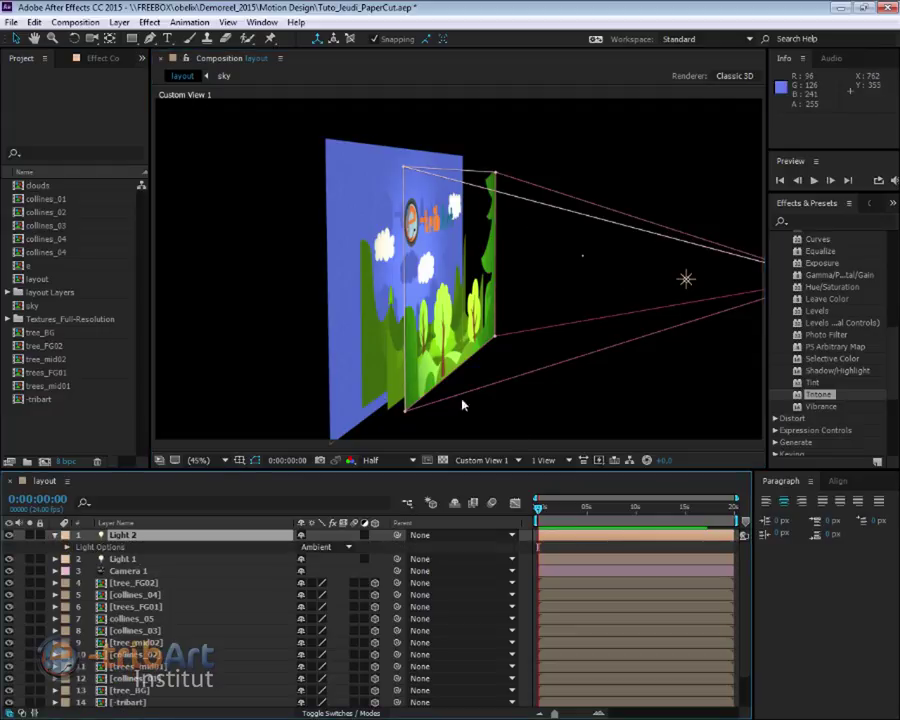
{"action": "left_click", "coordinate": [67, 549]}
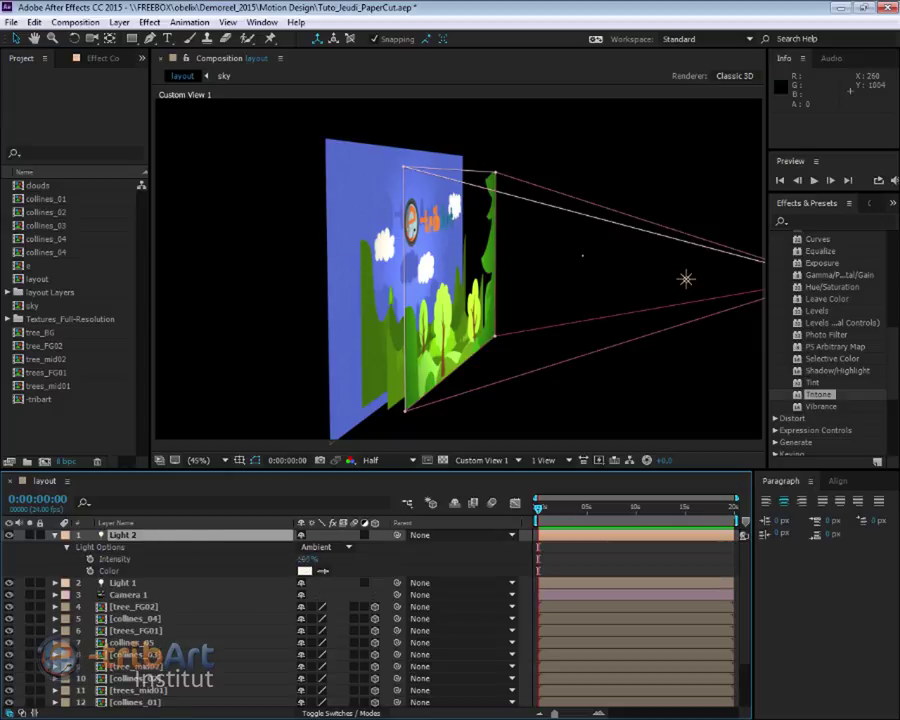
{"action": "left_click_drag", "start_coordinate": [290, 559], "coordinate": [268, 563]}
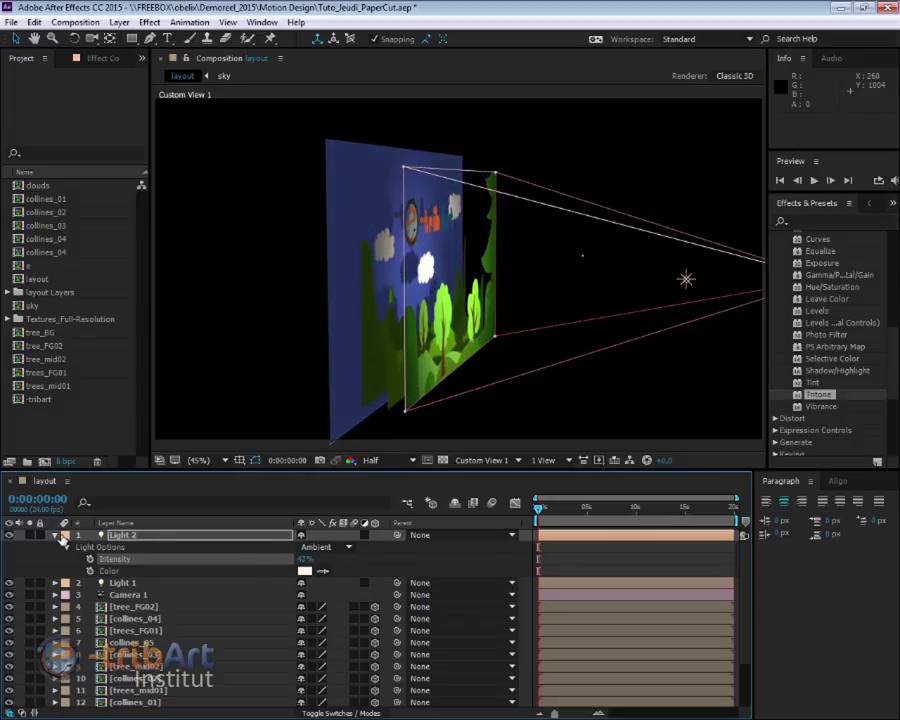
{"action": "left_click", "coordinate": [56, 536]}
{"action": "left_click", "coordinate": [484, 460]}
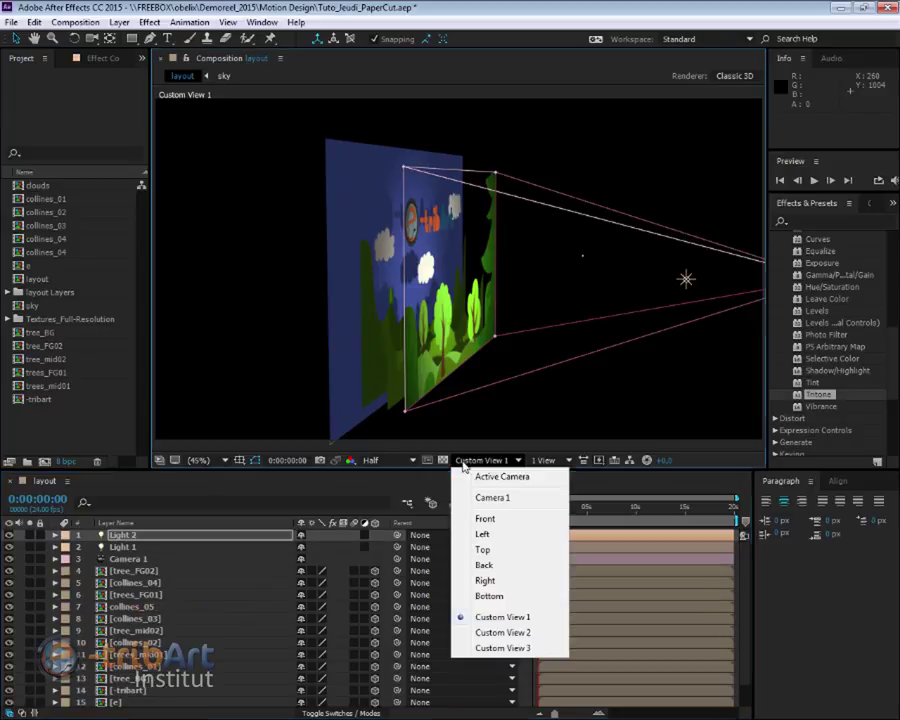
{"action": "left_click", "coordinate": [466, 499]}
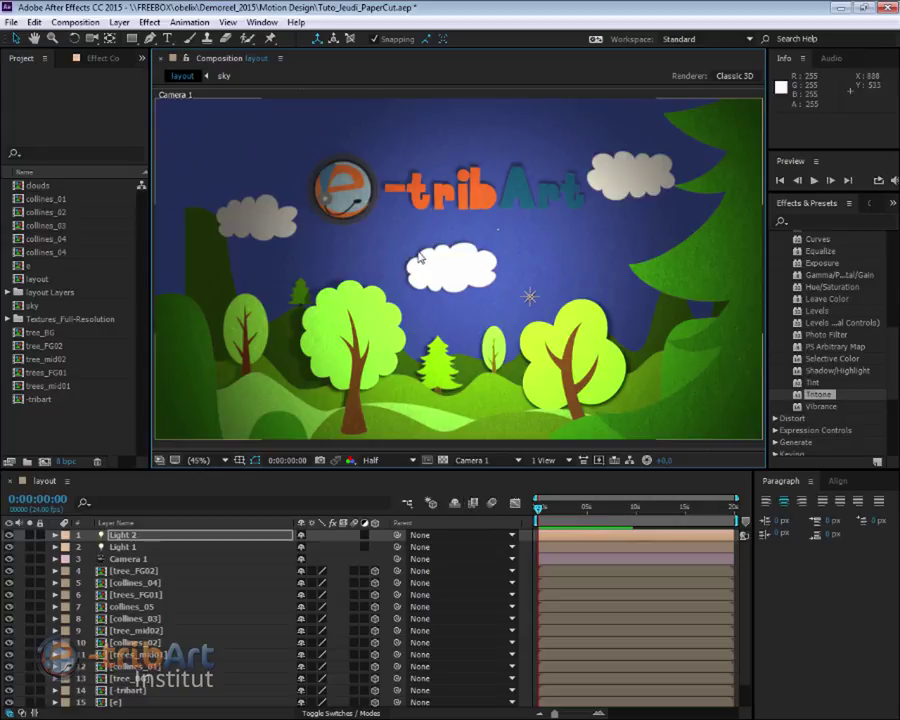
- Reposition Light 1 to an X position of 940 and a Y position of about 875, low in the scene
{"action": "left_click", "coordinate": [530, 297]}
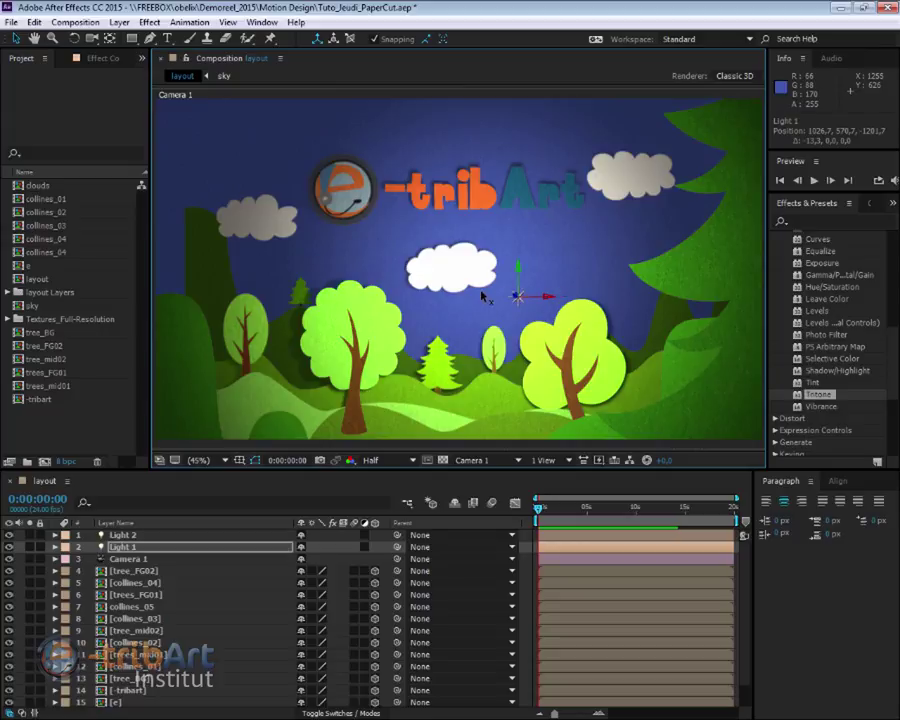
{"action": "left_click_drag", "start_coordinate": [555, 298], "coordinate": [470, 293]}
{"action": "left_click_drag", "start_coordinate": [578, 303], "coordinate": [452, 273]}
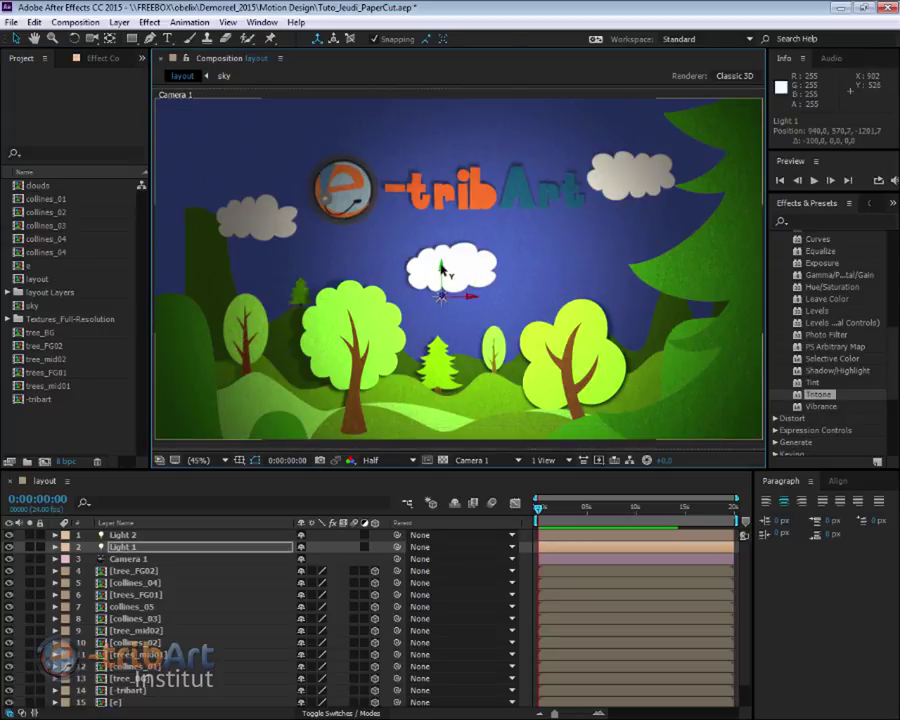
{"action": "mouse_move", "coordinate": [441, 266]}
{"action": "left_mouse_down"}
{"action": "mouse_move", "coordinate": [441, 225]}
{"action": "mouse_move", "coordinate": [440, 256]}
{"action": "left_mouse_up"}
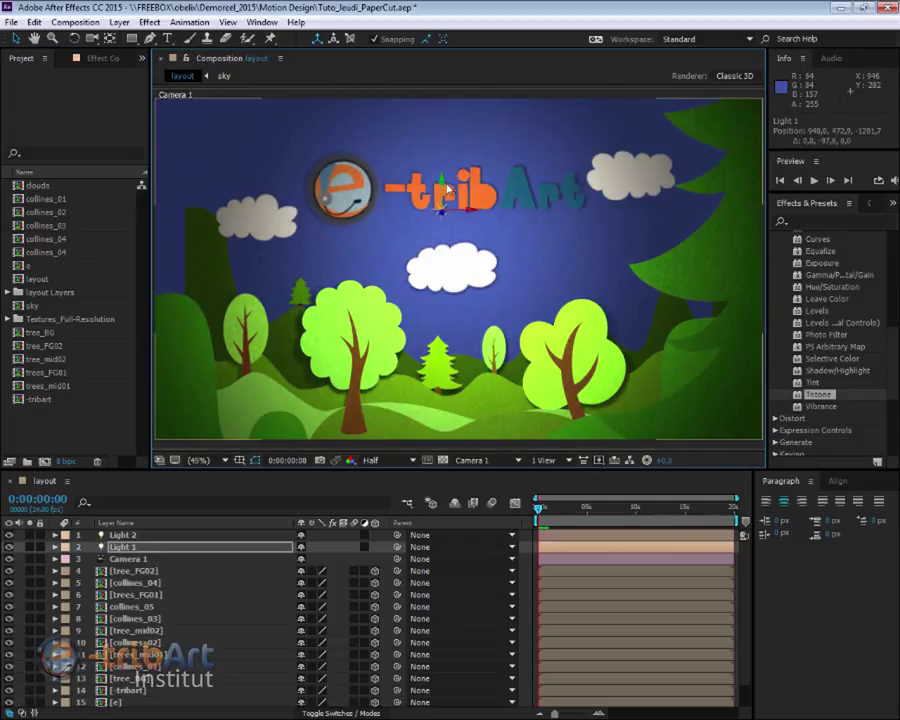
{"action": "left_click_drag", "start_coordinate": [436, 303], "coordinate": [436, 311]}
- Set Light 1's shadow diffusion to 10 pixels and its shadow darkness to about 135%, with the playhead moved to frame 17
{"action": "left_click", "coordinate": [122, 547]}
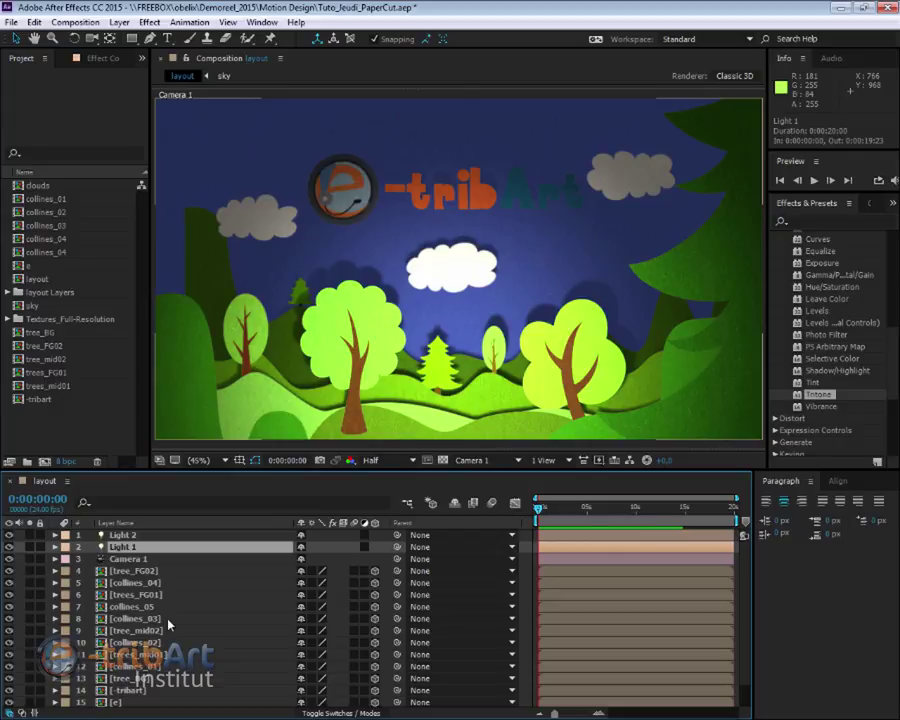
{"action": "left_click", "coordinate": [55, 548]}
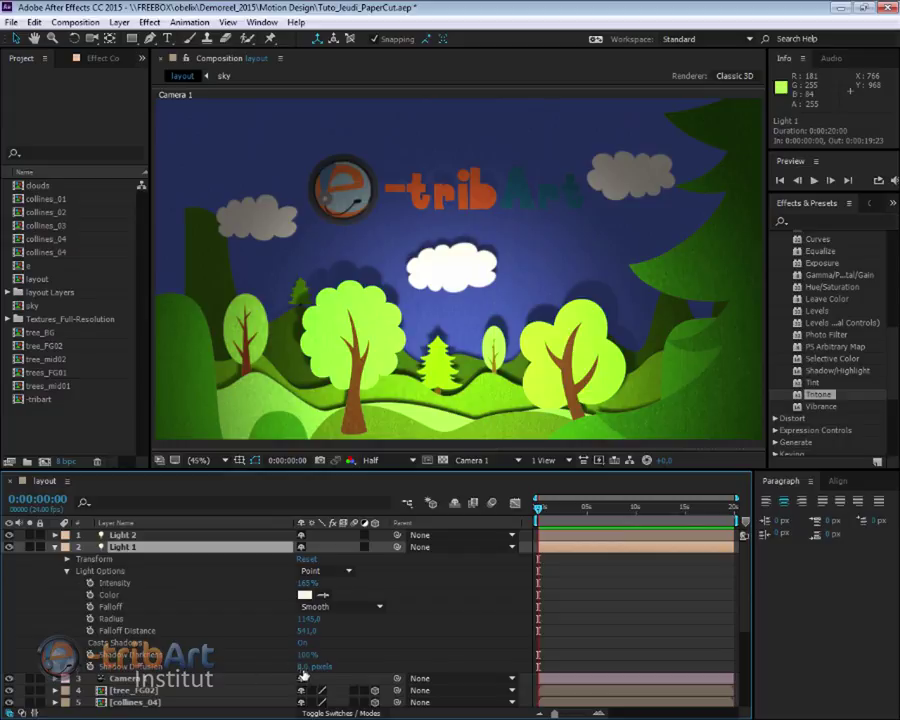
{"action": "left_click_drag", "start_coordinate": [298, 666], "coordinate": [324, 654]}
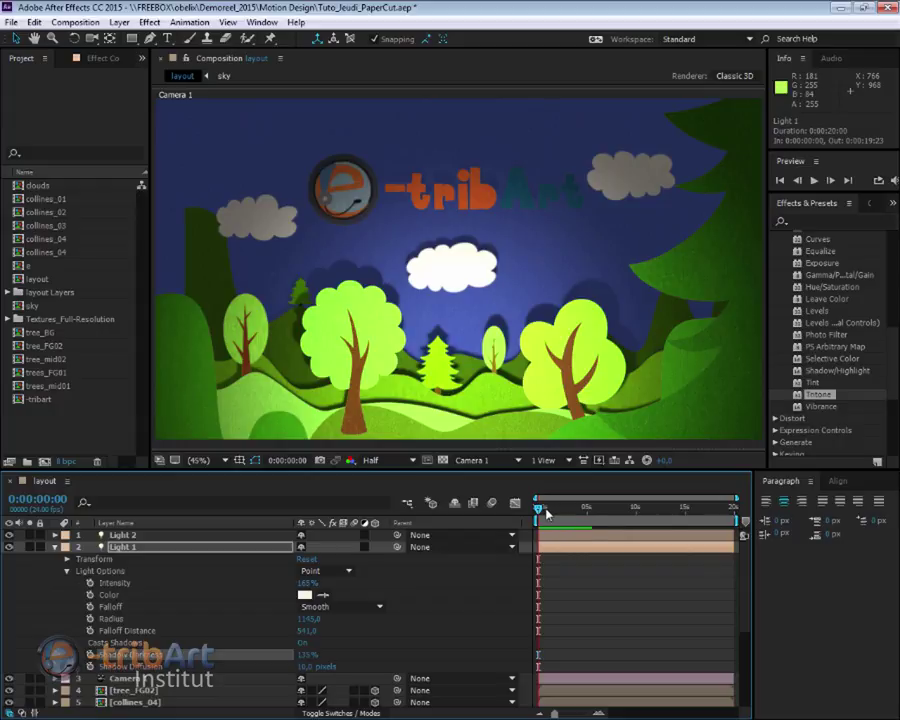
{"action": "left_click", "coordinate": [545, 511]}
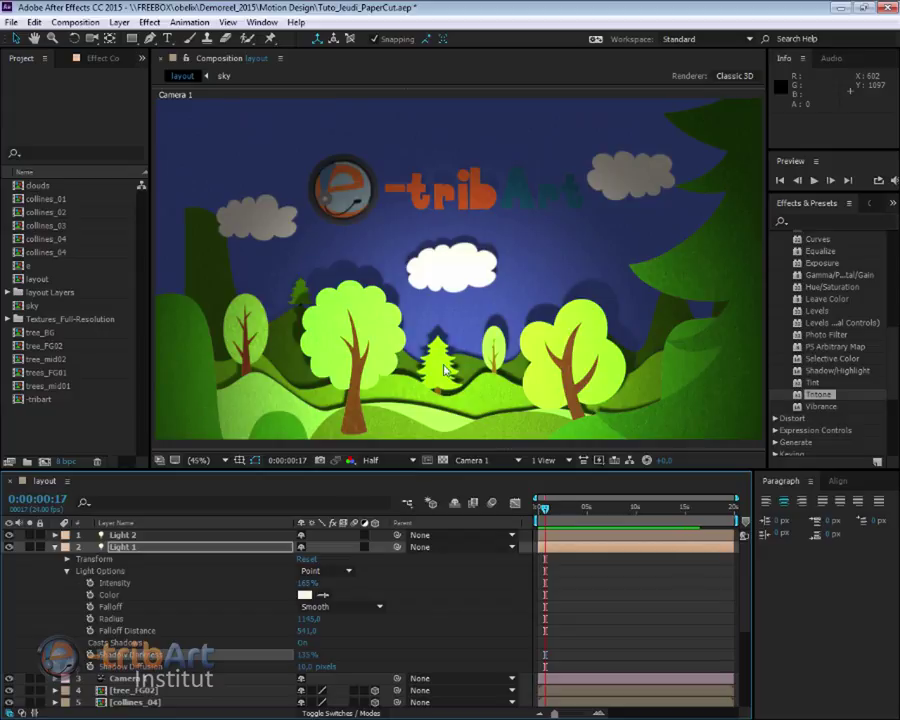
{"action": "left_click", "coordinate": [55, 547]}
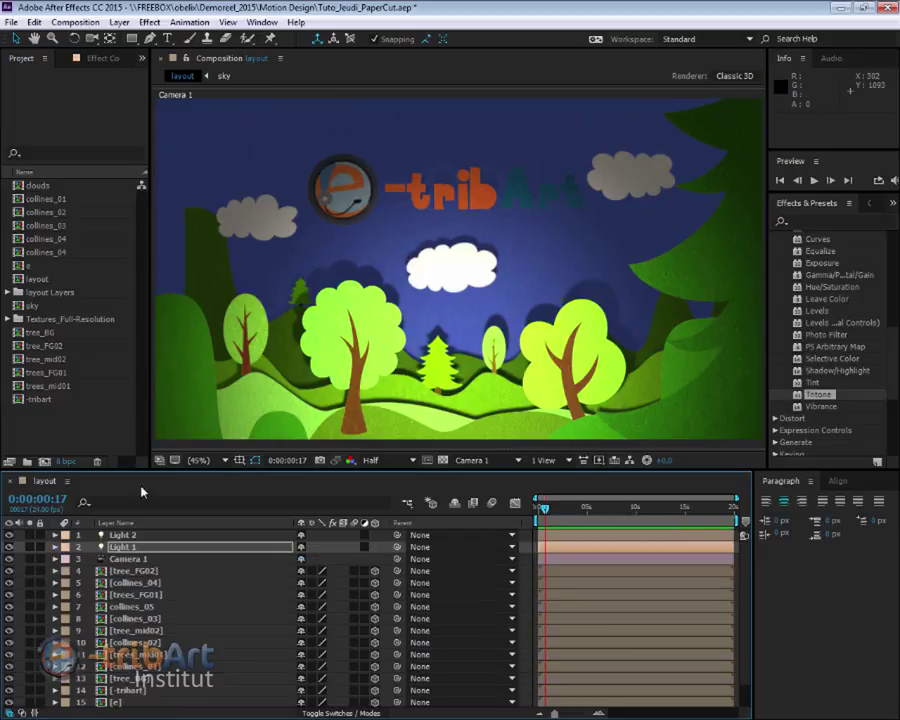
- Show the scene in Custom View 1 and push Light 1 back between the layers to a Z position of about 333
{"action": "left_click", "coordinate": [472, 460]}
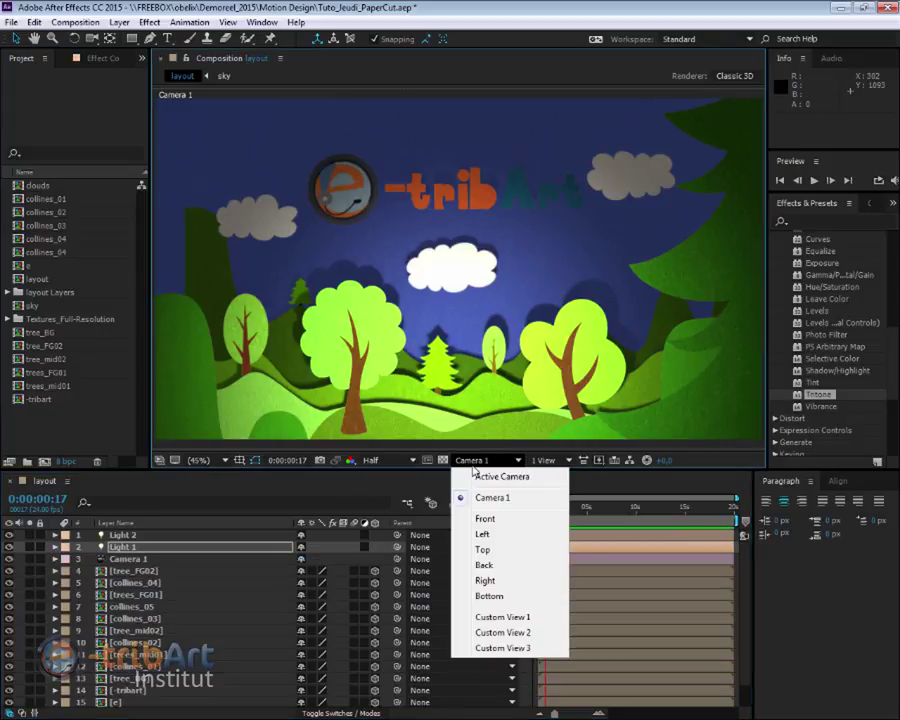
{"action": "left_click", "coordinate": [502, 617]}
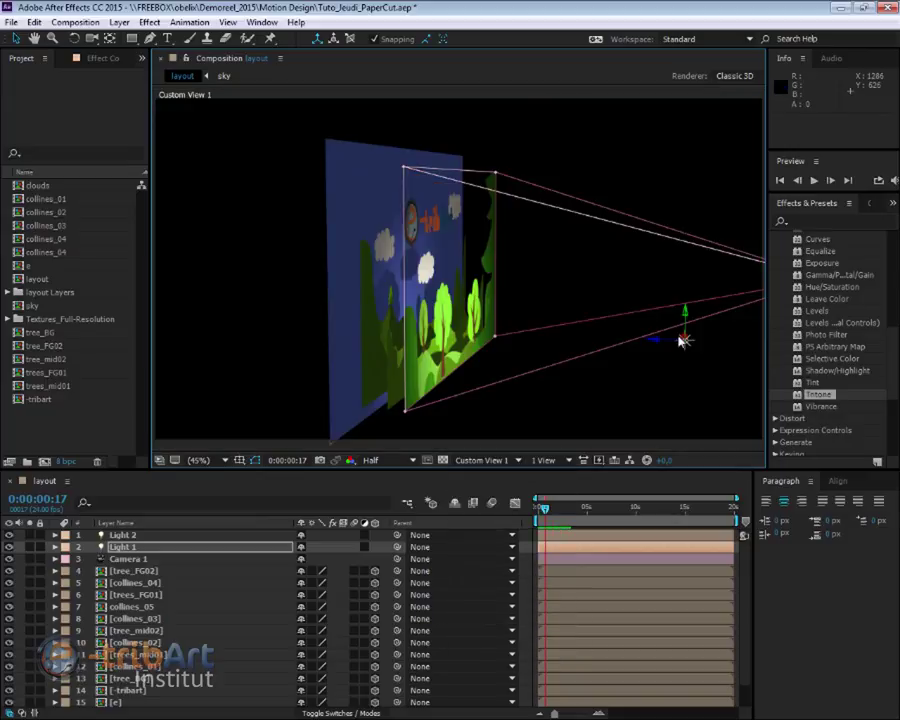
{"action": "left_click_drag", "start_coordinate": [657, 343], "coordinate": [385, 397]}
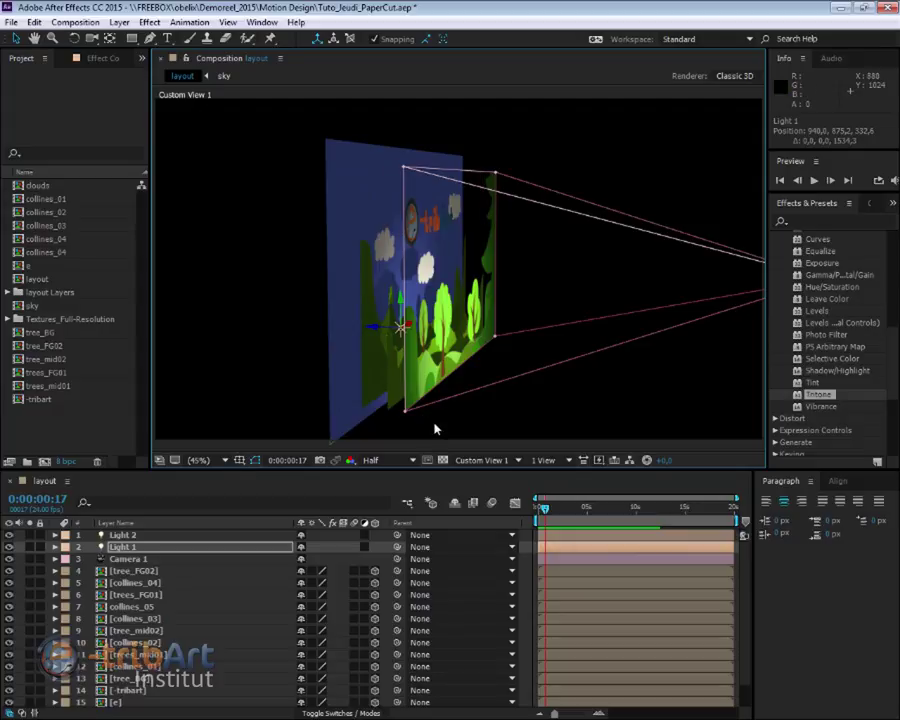
- Turn off Light 2 and move Light 1 between the layers to a Y position of about 682 and a Z position of about 237
{"action": "left_click", "coordinate": [10, 536]}
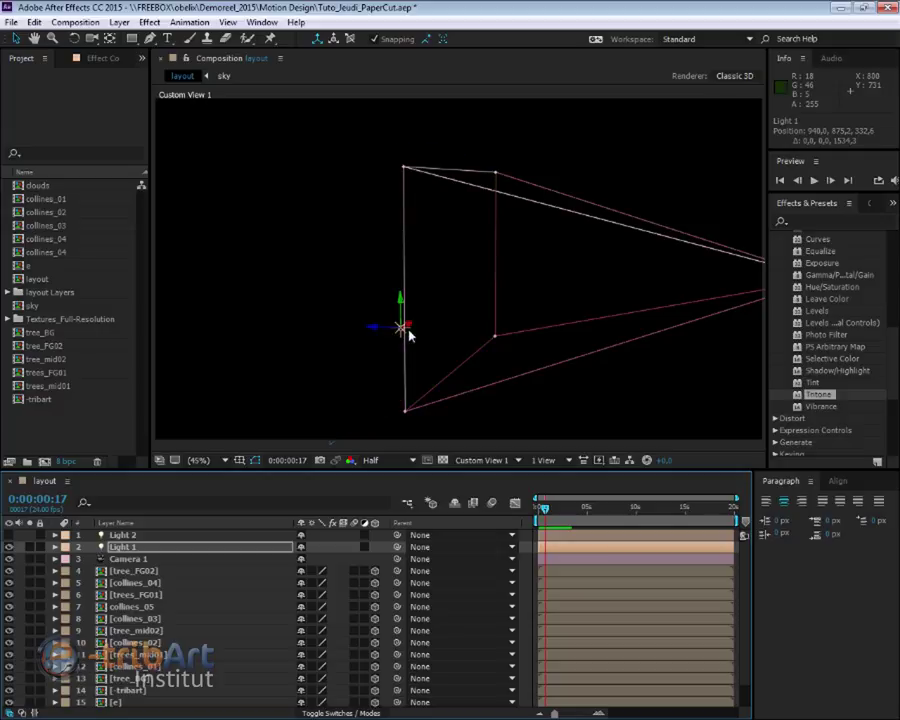
{"action": "left_click_drag", "start_coordinate": [383, 331], "coordinate": [394, 332]}
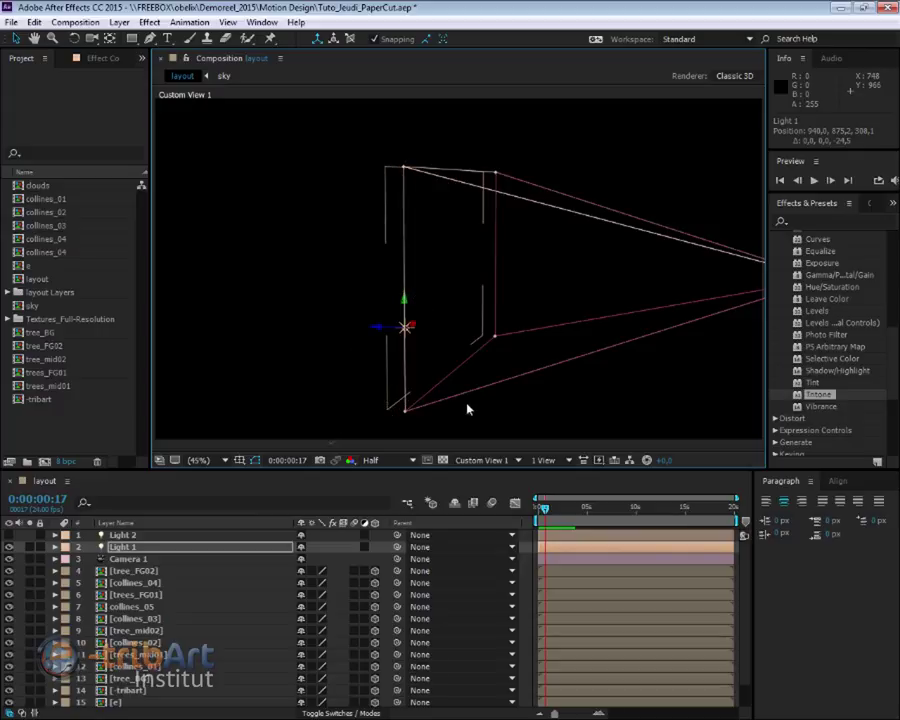
{"action": "key", "text": "c"}
{"action": "left_click_drag", "start_coordinate": [476, 402], "coordinate": [430, 380]}
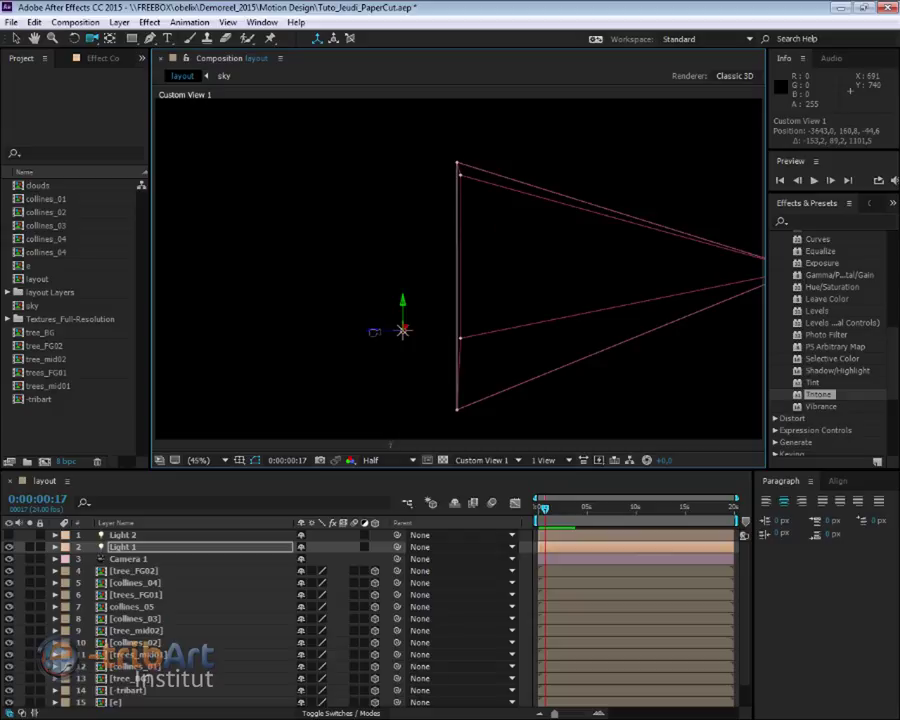
{"action": "key", "text": "v"}
{"action": "left_click", "coordinate": [376, 332]}
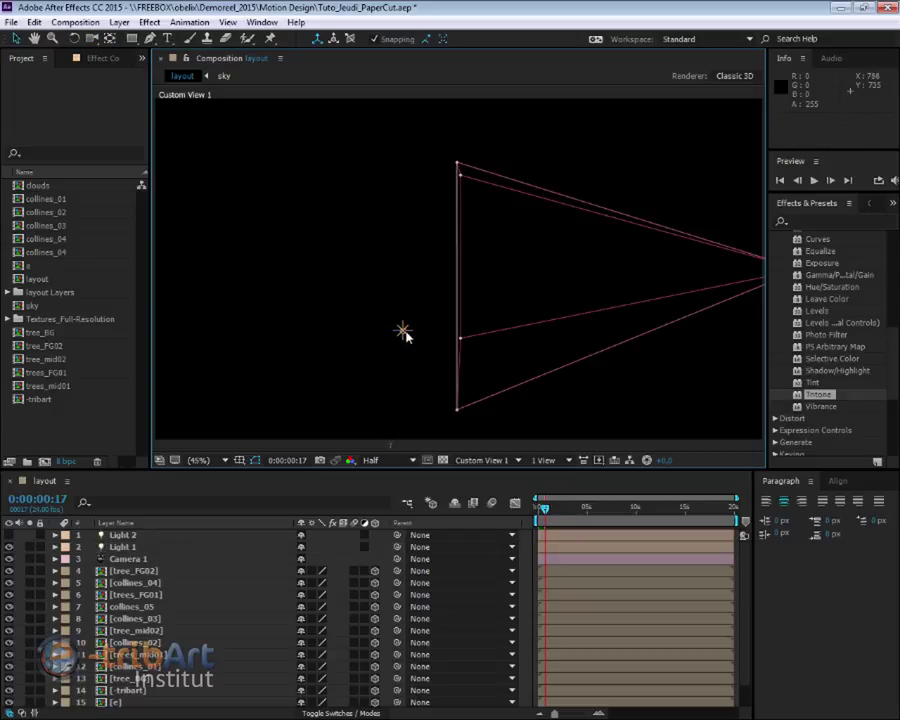
{"action": "left_click", "coordinate": [403, 332]}
{"action": "left_click_drag", "start_coordinate": [386, 334], "coordinate": [428, 242]}
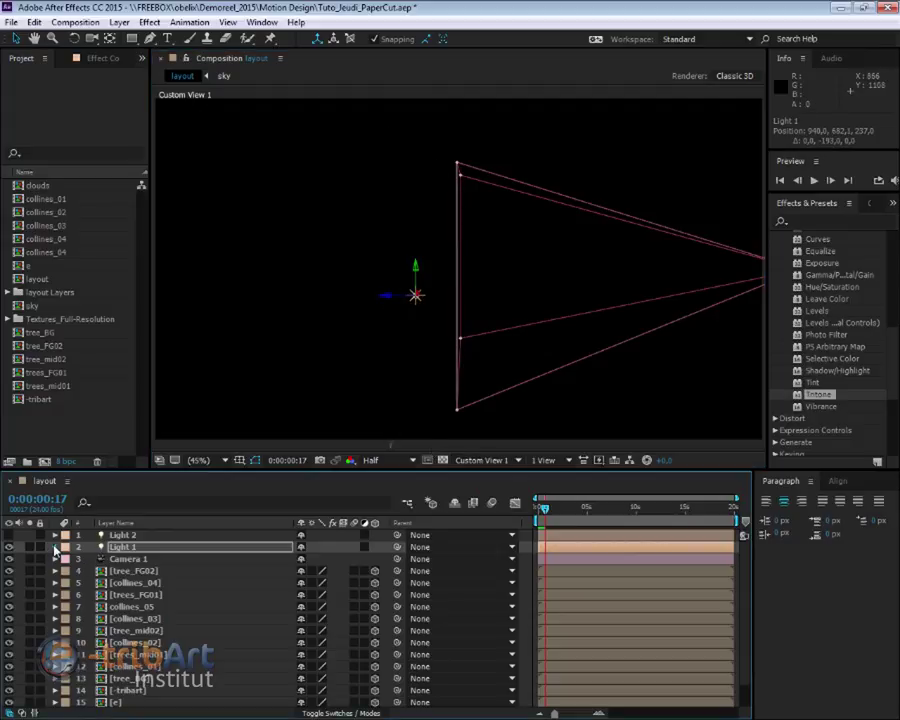
- Increase Light 1's falloff radius to about 1206 and collapse its properties
{"action": "left_click", "coordinate": [55, 548]}
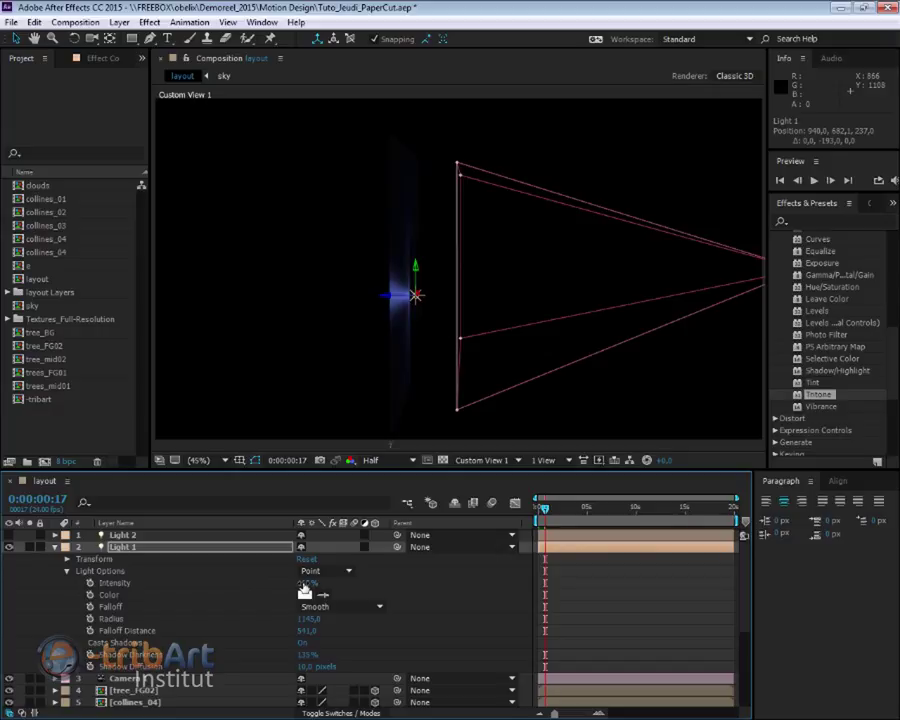
{"action": "left_click", "coordinate": [342, 617]}
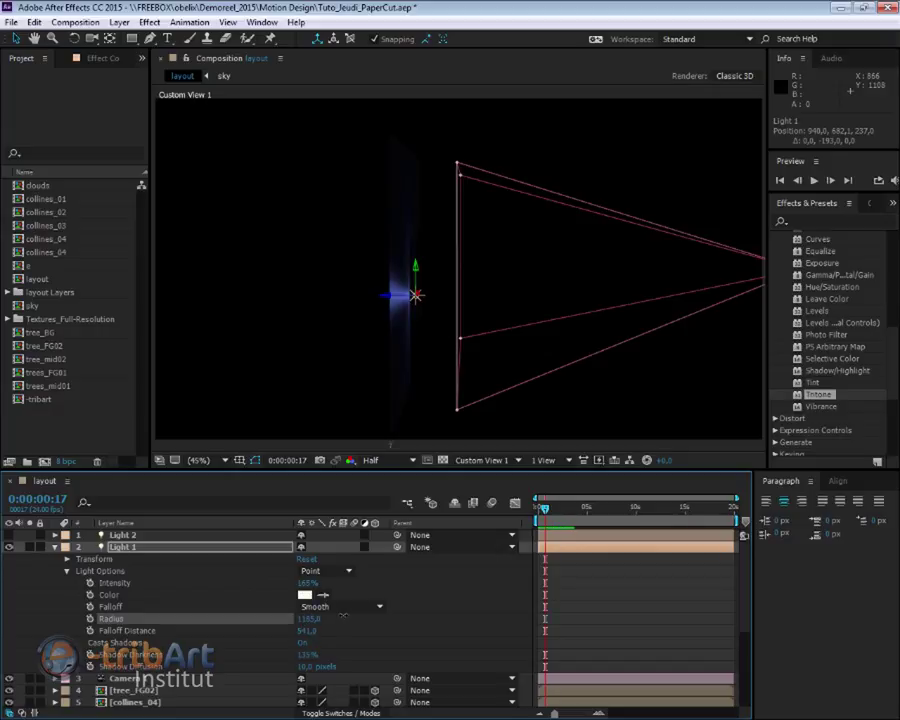
{"action": "left_click_drag", "start_coordinate": [343, 615], "coordinate": [348, 615]}
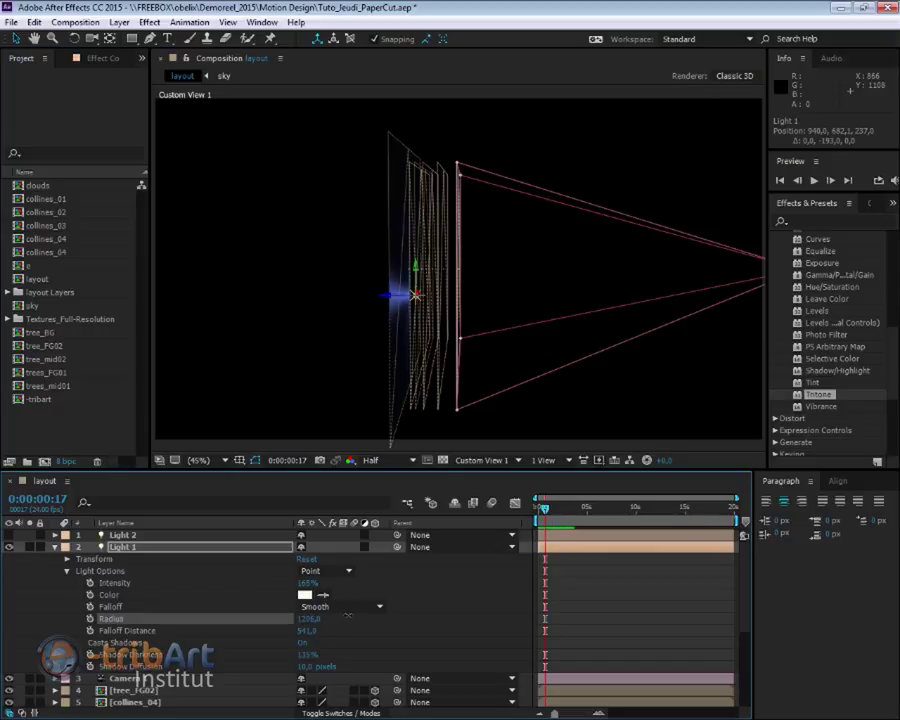
{"action": "key", "text": "ctrl+grave"}
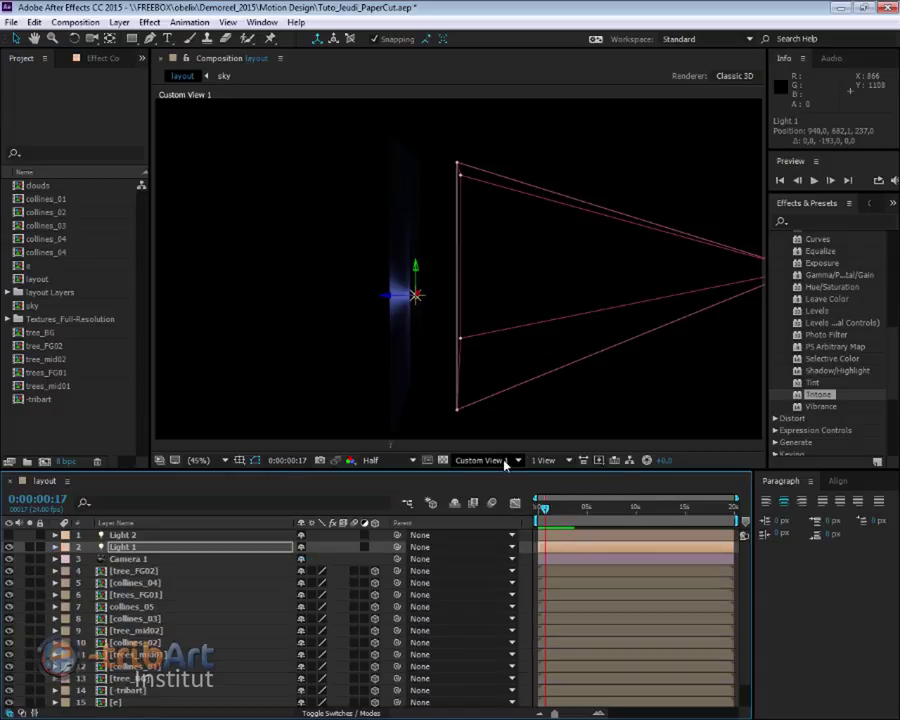
- Show the scene through Camera 1 and raise Light 1 to a Y position of about 535, level with the central cloud
{"action": "left_click", "coordinate": [507, 462]}
{"action": "left_click", "coordinate": [493, 498]}
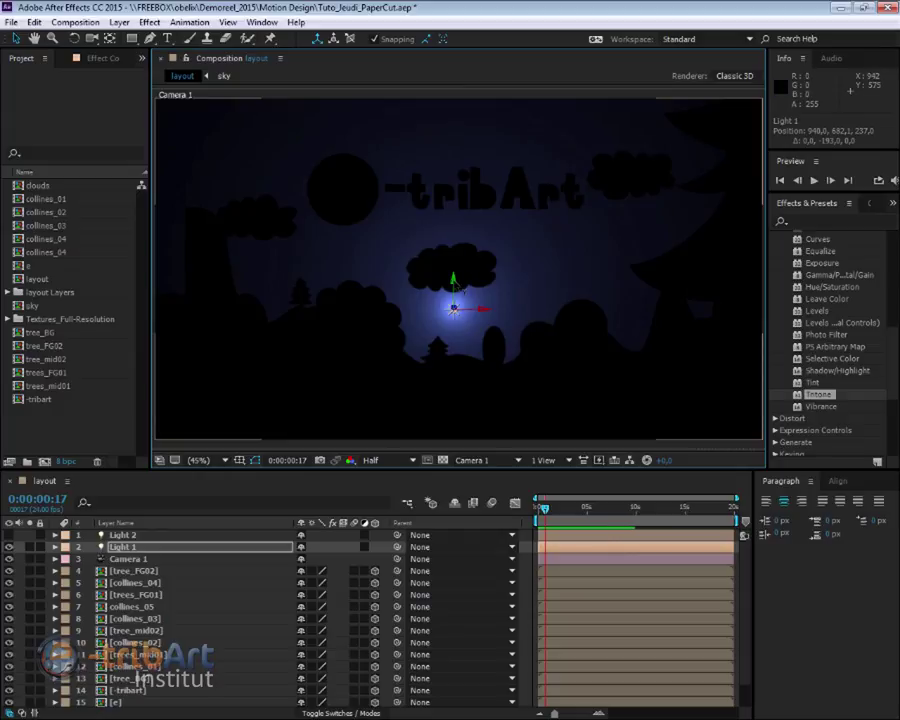
{"action": "left_click_drag", "start_coordinate": [454, 280], "coordinate": [453, 238]}
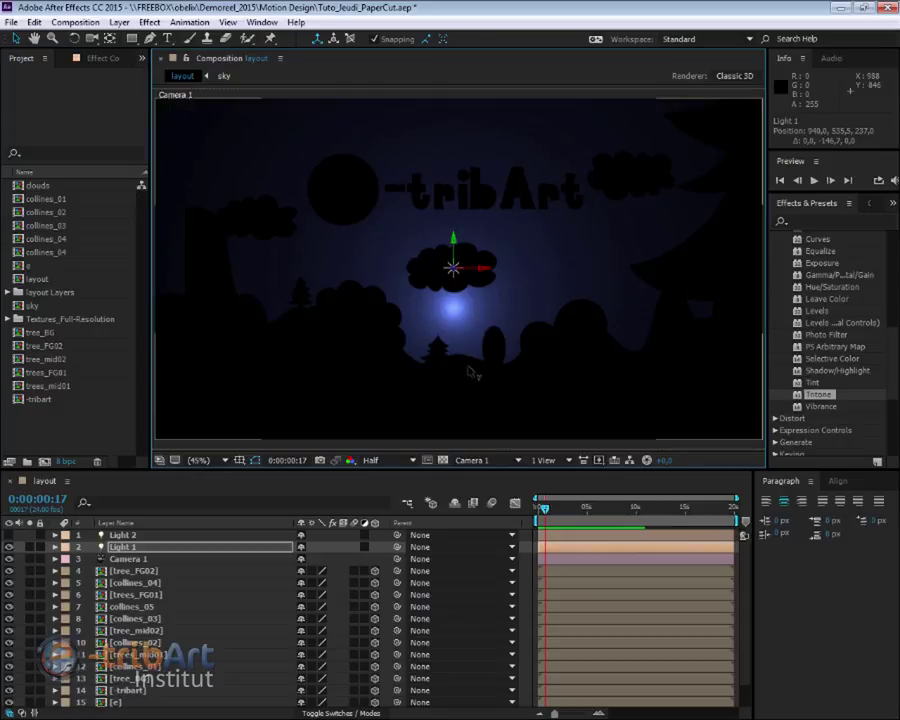